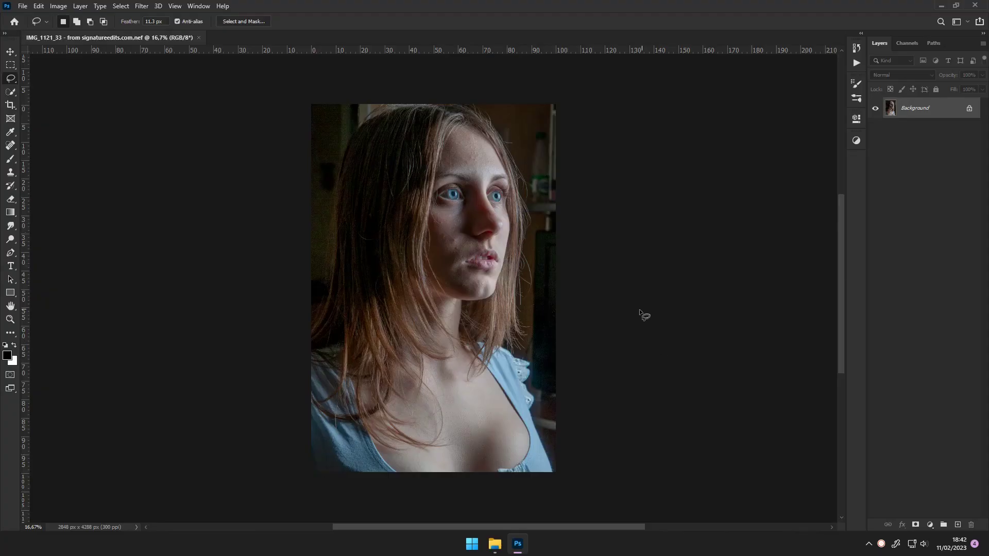
# Name the duplicated layers skin and texture, then Gaussian-blur the skin layer.
pyautogui.click(914, 130)
pyautogui.write('skin')
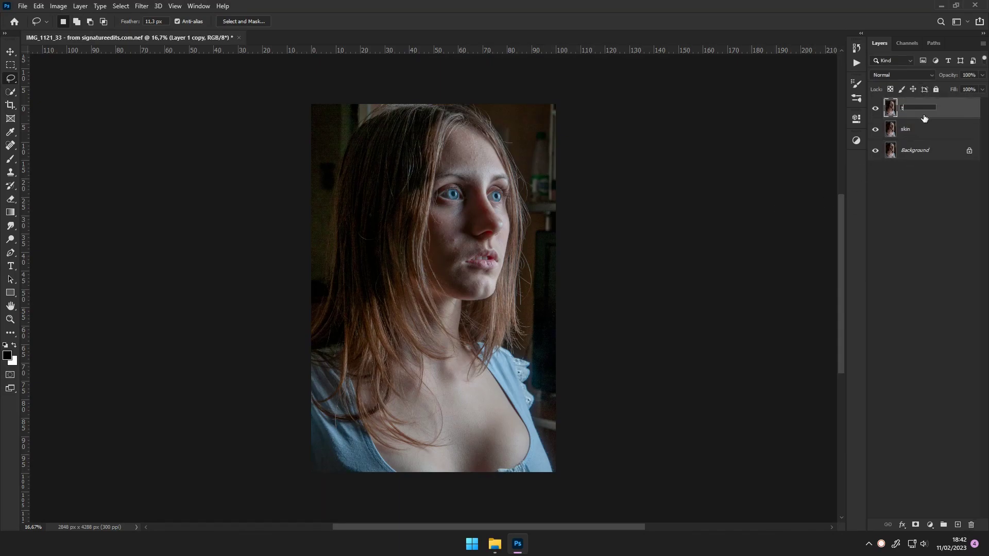
pyautogui.click(930, 133)
pyautogui.click(875, 108)
pyautogui.click(141, 6)
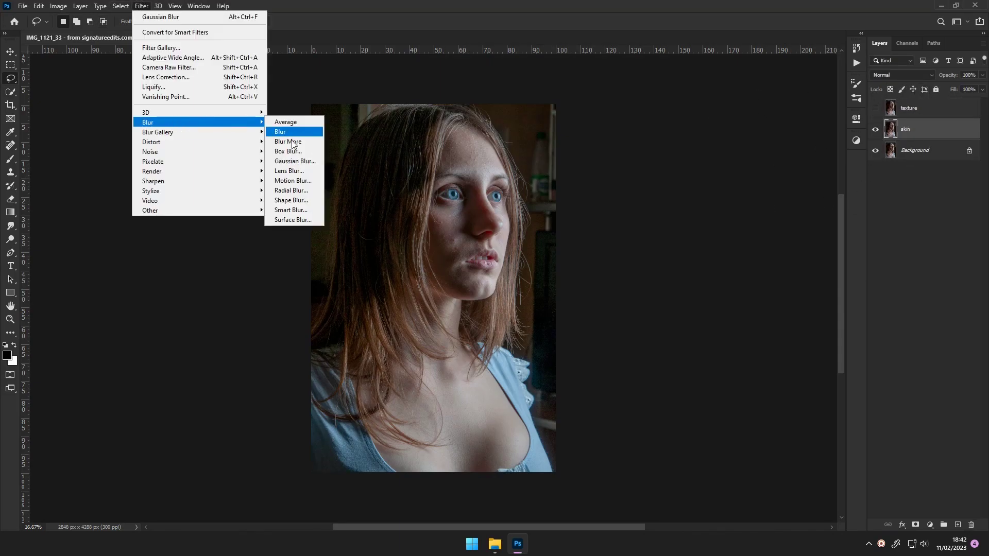
pyautogui.click(289, 160)
pyautogui.click(764, 129)
# Apply Image to the texture layer using the inverted skin layer with Add blending.
pyautogui.click(922, 108)
pyautogui.click(875, 107)
pyautogui.click(58, 5)
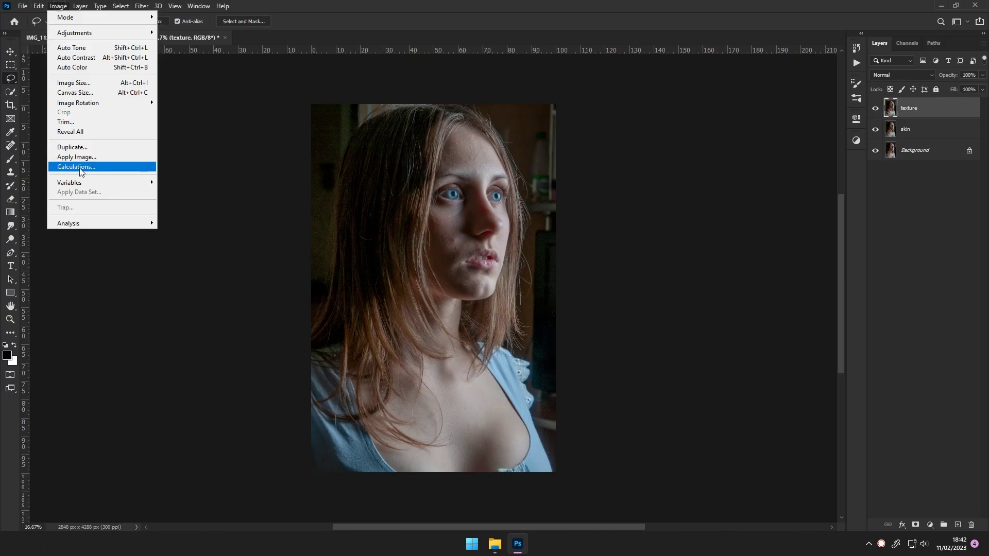
pyautogui.click(86, 162)
pyautogui.click(464, 154)
pyautogui.click(464, 176)
pyautogui.click(519, 165)
pyautogui.click(452, 196)
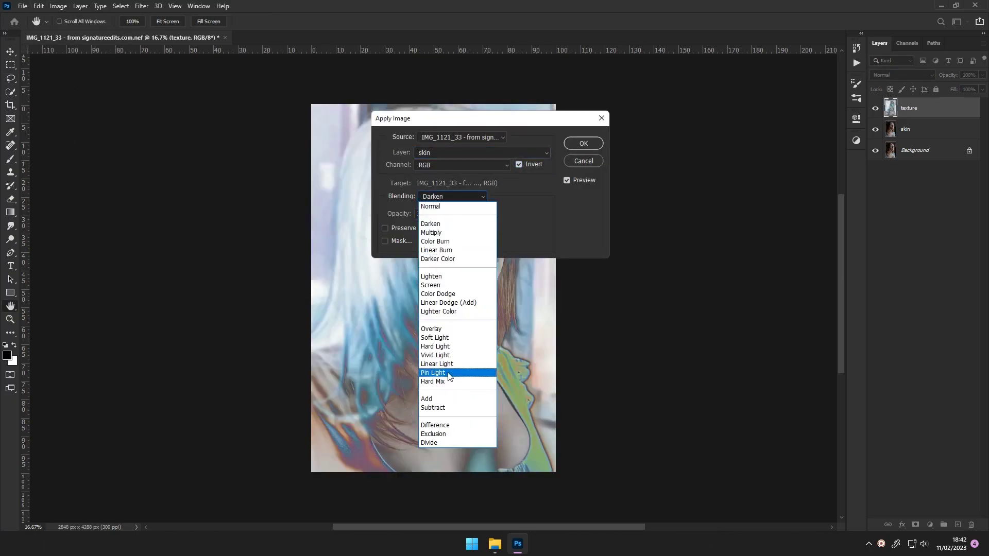
pyautogui.press('Escape')
pyautogui.click(583, 144)
# Set the texture layer's blend mode to Linear Light.
pyautogui.click(902, 75)
pyautogui.click(889, 238)
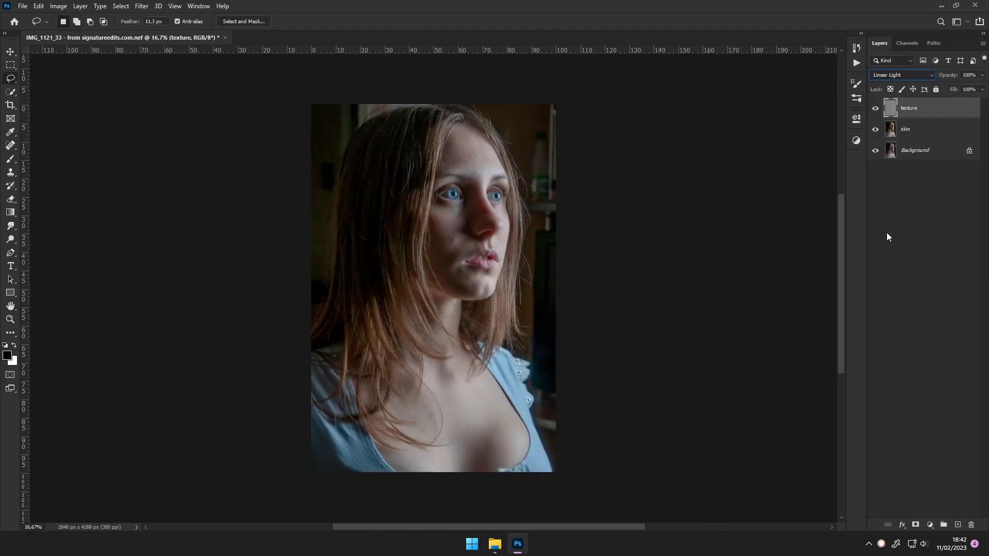
pyautogui.press('l')
pyautogui.scroll(3, 504, 225)
# Pick the Spot Healing Brush and add a Black & White adjustment layer with darkened Reds.
pyautogui.scroll(2, 504, 225)
pyautogui.press('j')
pyautogui.scroll(2, 504, 225)
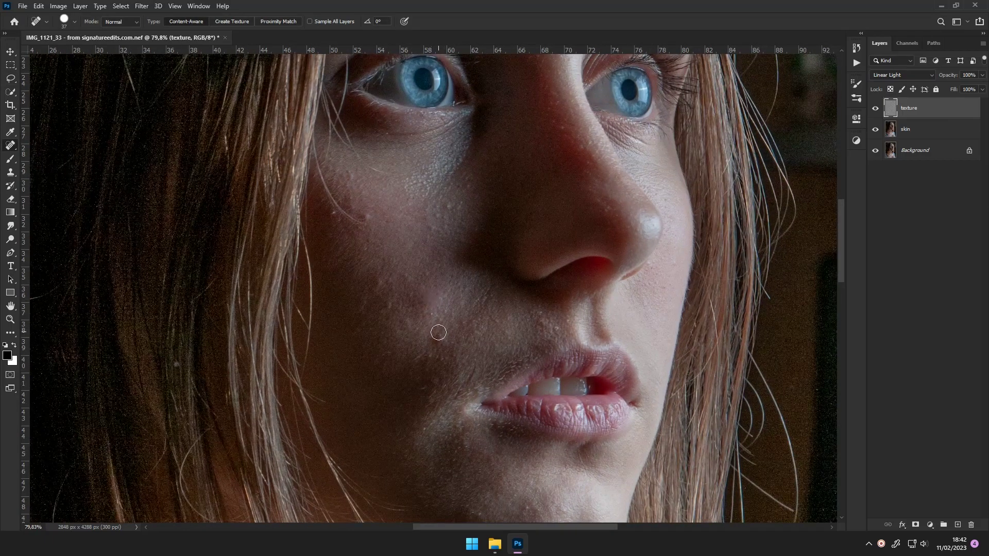
pyautogui.scroll(1, 370, 266)
pyautogui.scroll(5, 371, 267)
pyautogui.hscroll(2, 370, 266)
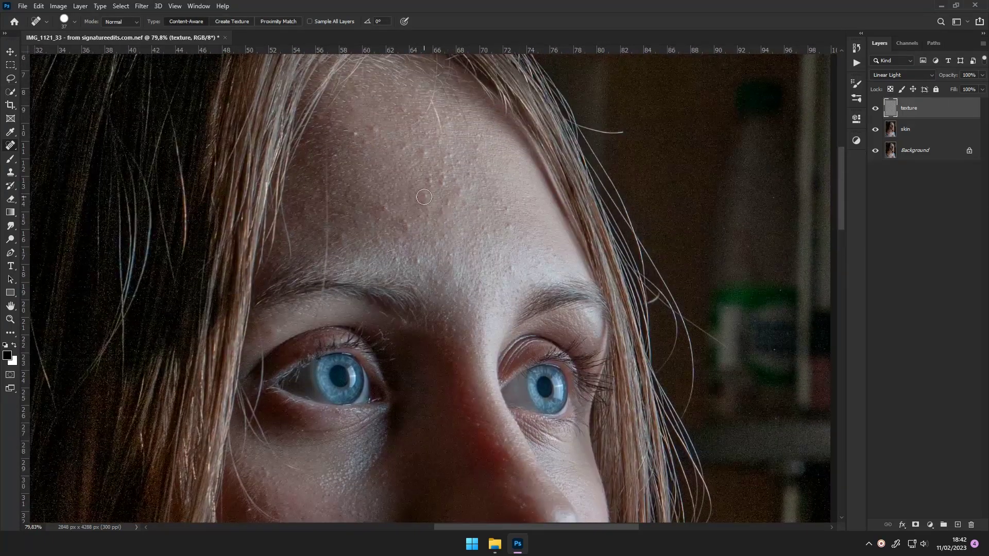
pyautogui.click(929, 524)
pyautogui.click(922, 442)
pyautogui.moveTo(746, 193); pyautogui.dragTo(731, 190)
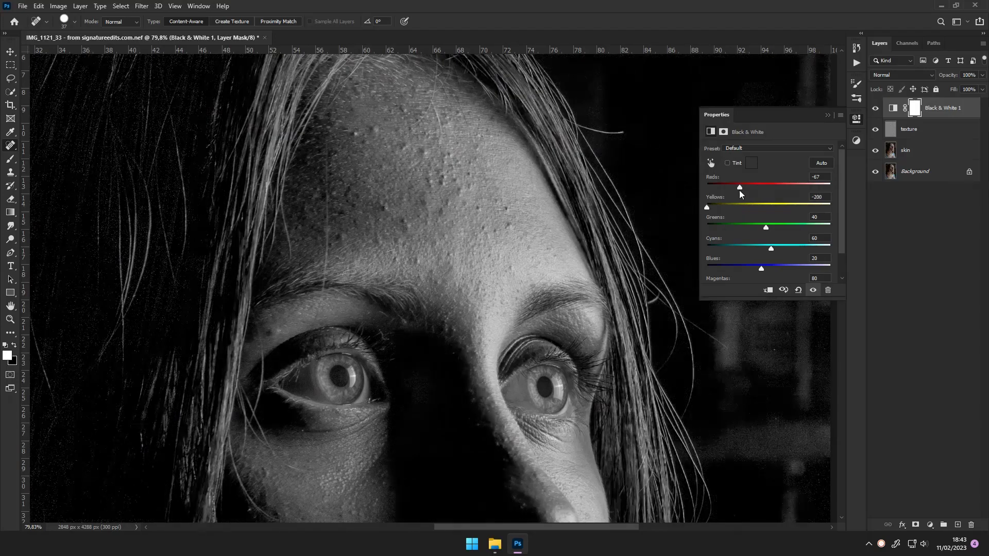
pyautogui.click(837, 109)
pyautogui.hotkey('alt', '[')
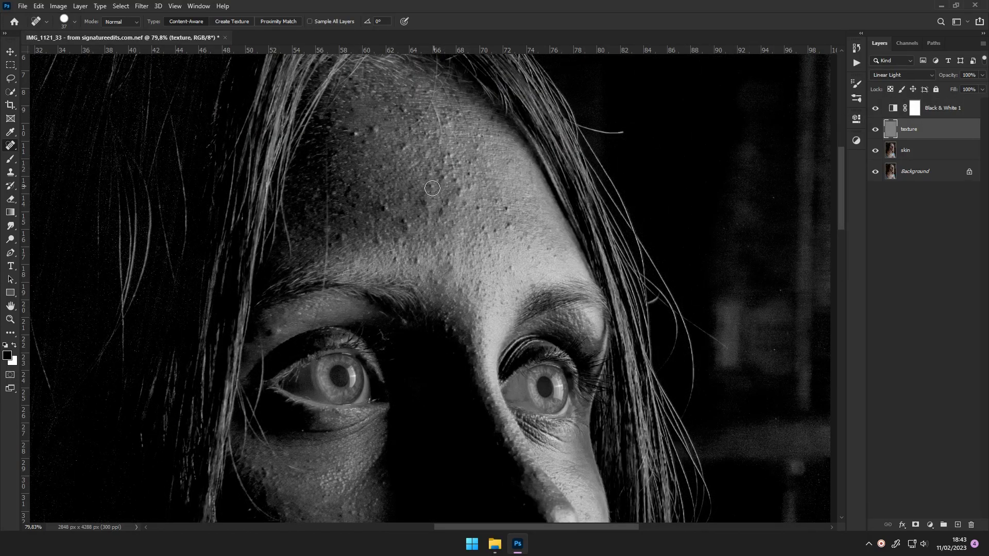
# Hide the Black & White layer and heal a blemish on the left forehead.
pyautogui.keyDown('alt'); pyautogui.scroll(3, 402, 109); pyautogui.keyUp('alt')
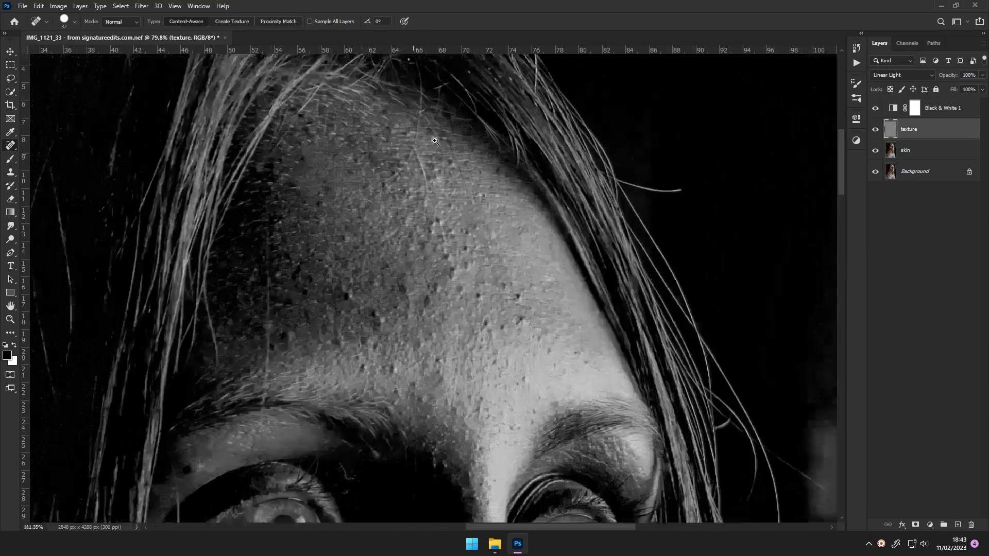
pyautogui.moveTo(510, 270); pyautogui.dragTo(510, 204)
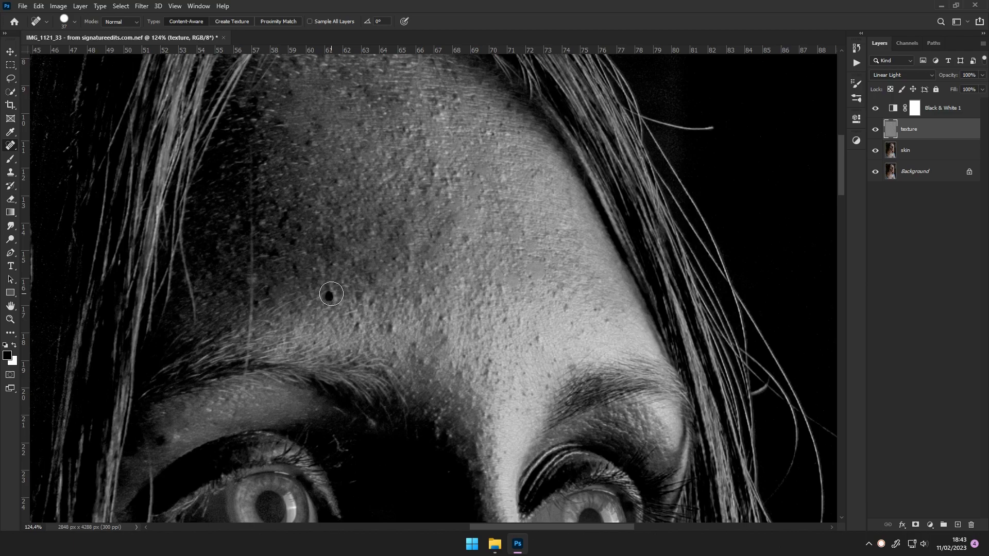
pyautogui.moveTo(249, 142); pyautogui.dragTo(303, 124)
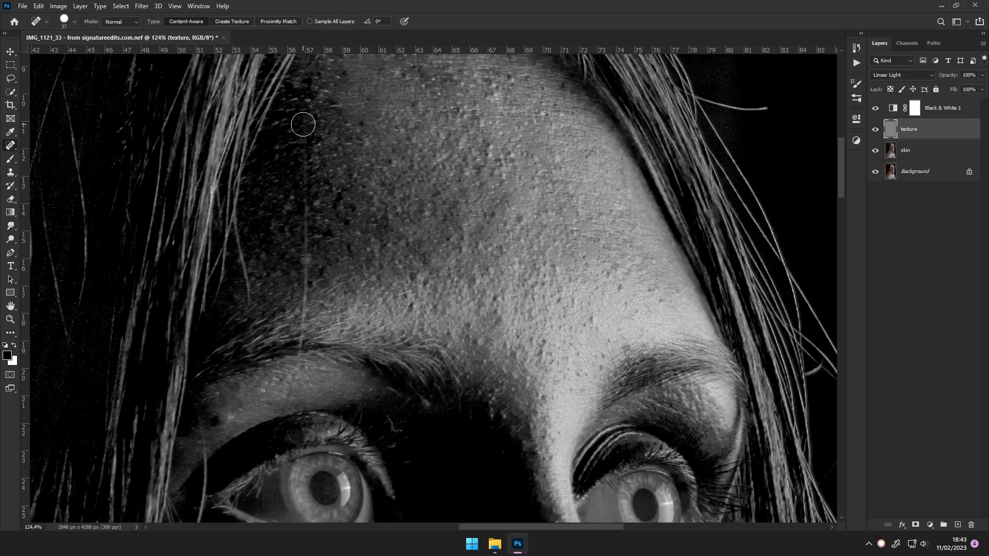
pyautogui.click(876, 108)
pyautogui.moveTo(302, 169); pyautogui.dragTo(305, 128)
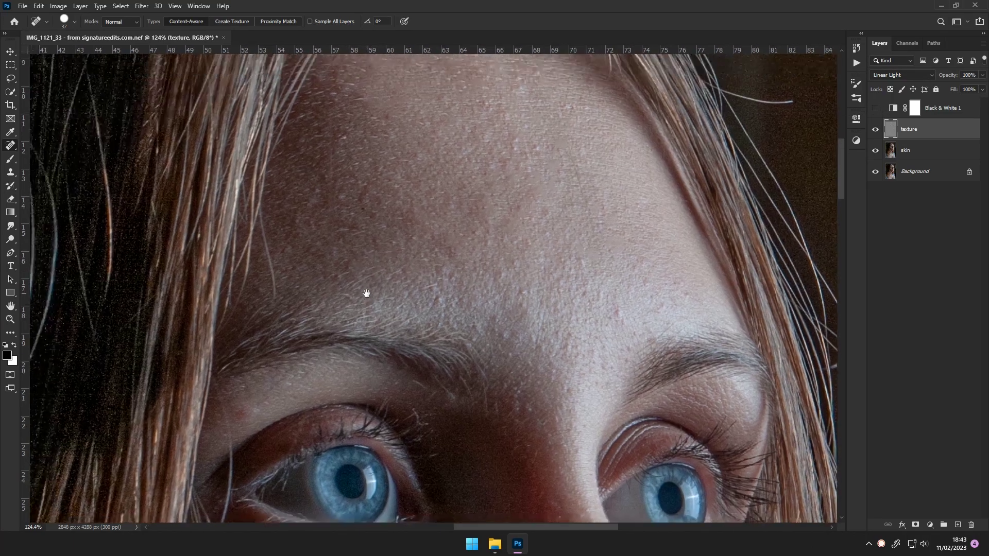
# Heal the mid-forehead spot, a spot near the left eye, and the stray hair strand.
pyautogui.click(331, 160)
pyautogui.scroll(3, 309, 377)
pyautogui.click(309, 377)
pyautogui.moveTo(330, 337); pyautogui.dragTo(378, 280)
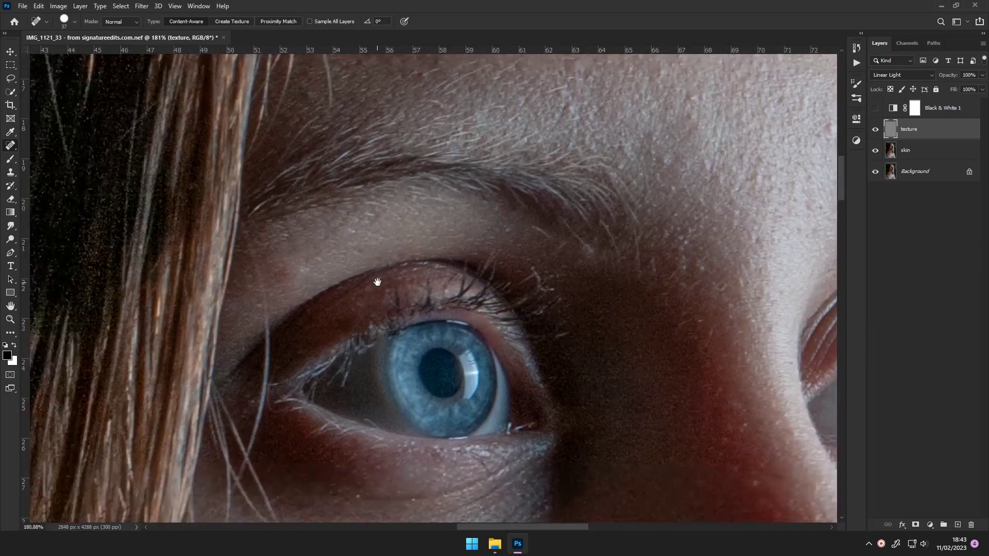
pyautogui.moveTo(255, 227); pyautogui.dragTo(253, 471)
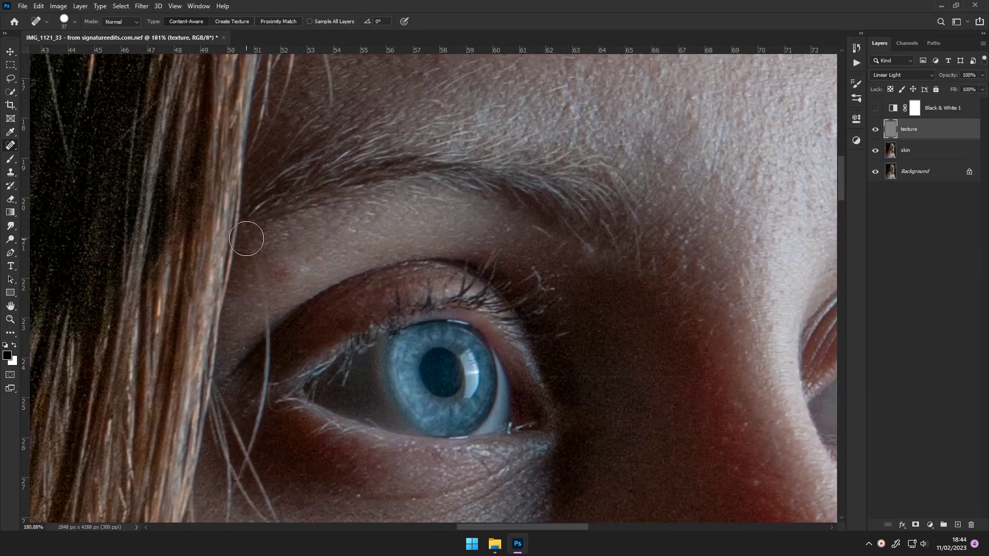
pyautogui.moveTo(249, 232); pyautogui.dragTo(260, 448)
# Clean up the skin at the eye corner and below the eye.
pyautogui.scroll(2, 332, 346)
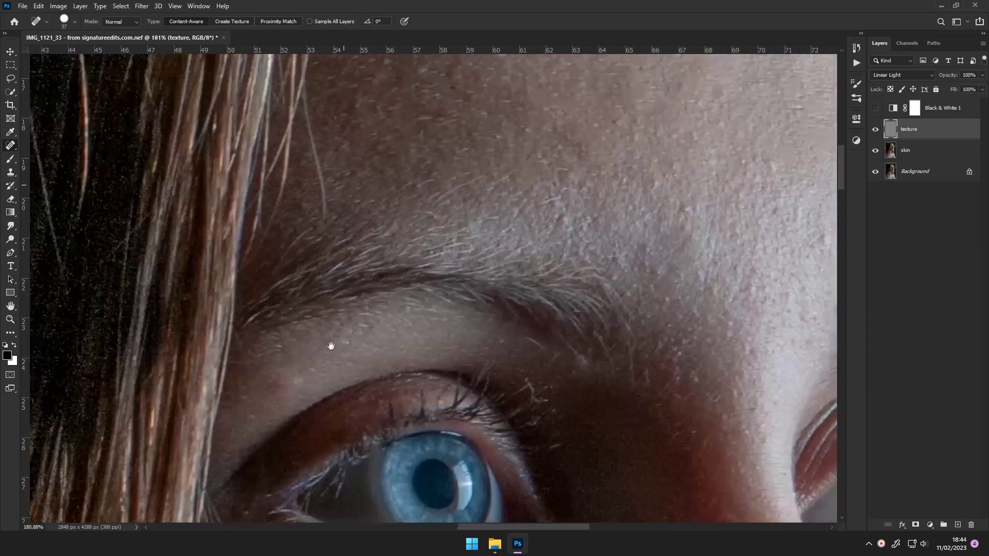
pyautogui.scroll(3, 309, 330)
pyautogui.moveTo(303, 335); pyautogui.dragTo(288, 213)
pyautogui.scroll(-5, 331, 232)
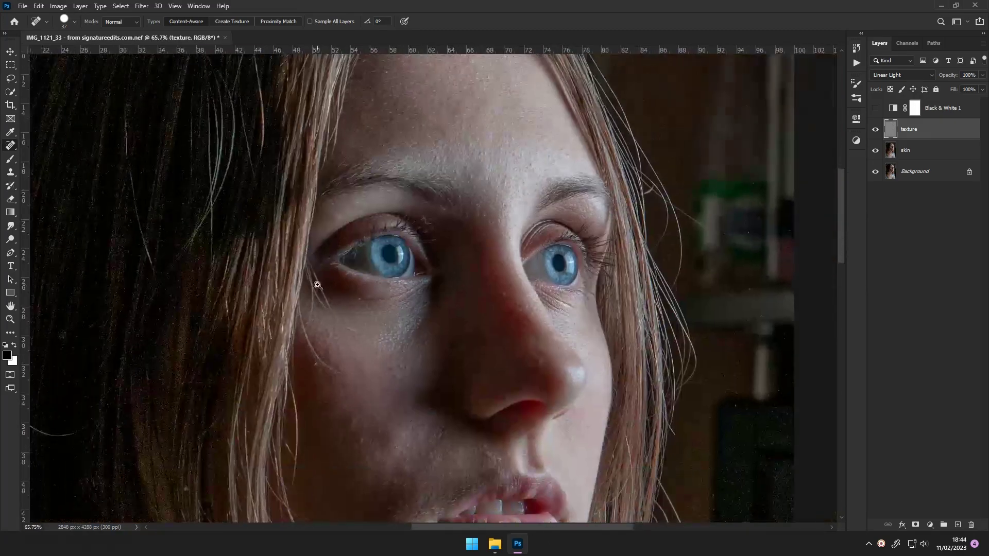
pyautogui.scroll(4, 300, 236)
pyautogui.moveTo(310, 265); pyautogui.dragTo(300, 236)
pyautogui.moveTo(319, 279); pyautogui.dragTo(324, 264)
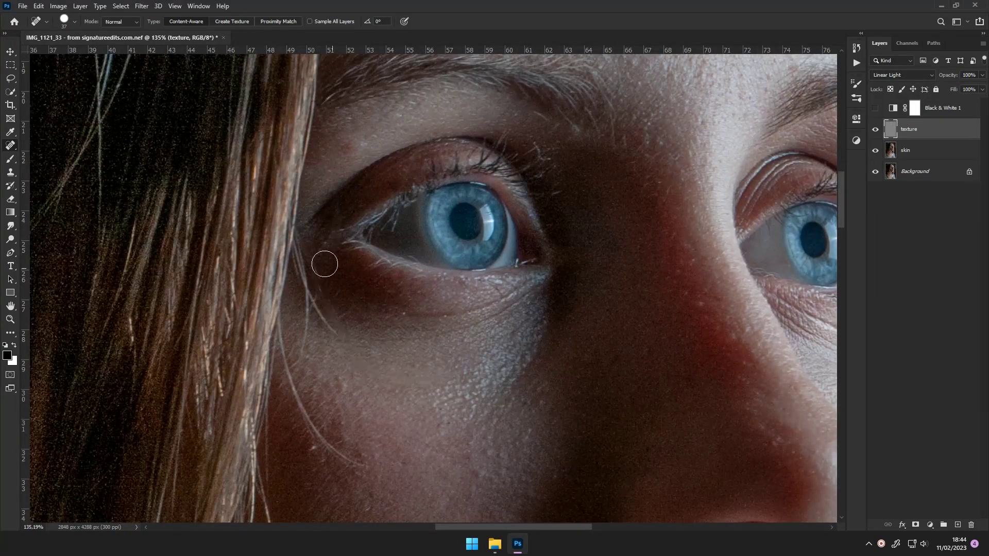
pyautogui.scroll(2, 302, 255)
pyautogui.moveTo(310, 303); pyautogui.dragTo(299, 229)
pyautogui.moveTo(355, 361); pyautogui.dragTo(309, 324)
# Heal the cheek below the eye and remove the hair strand across it.
pyautogui.scroll(-2, 297, 229)
pyautogui.scroll(-2, 298, 230)
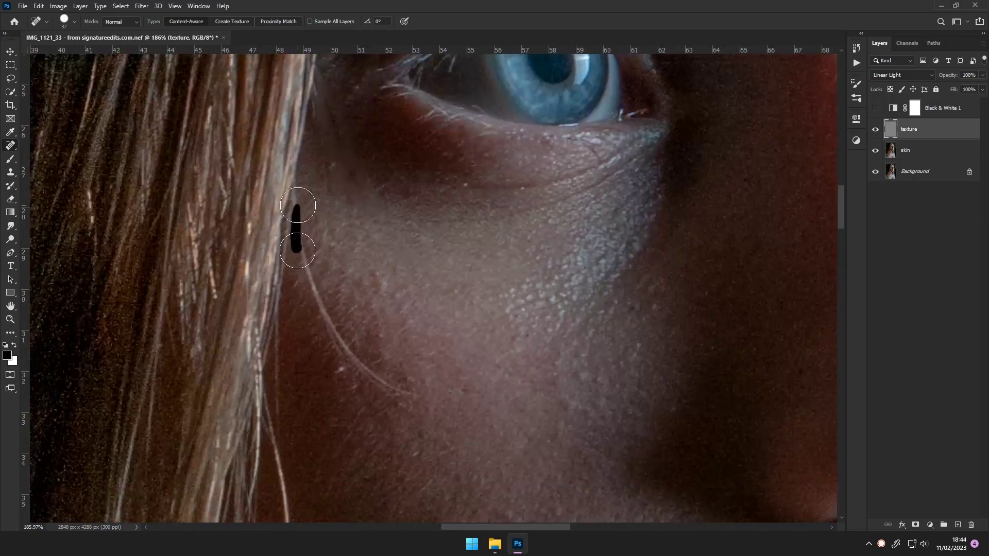
pyautogui.moveTo(295, 206); pyautogui.dragTo(381, 376)
pyautogui.moveTo(325, 317); pyautogui.dragTo(309, 155)
pyautogui.moveTo(270, 204); pyautogui.dragTo(268, 283)
# Scroll around the portrait to inspect the chin, neck and shoulder.
pyautogui.scroll(-2, 262, 302)
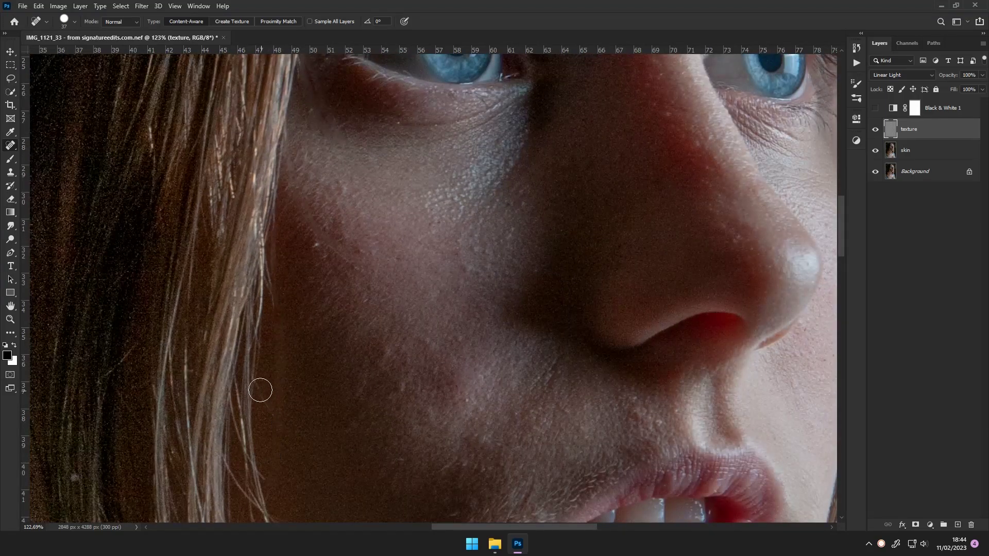
pyautogui.scroll(-2, 260, 388)
pyautogui.scroll(-2, 296, 344)
pyautogui.scroll(3, 267, 316)
pyautogui.scroll(5, 267, 317)
pyautogui.hscroll(3, 267, 316)
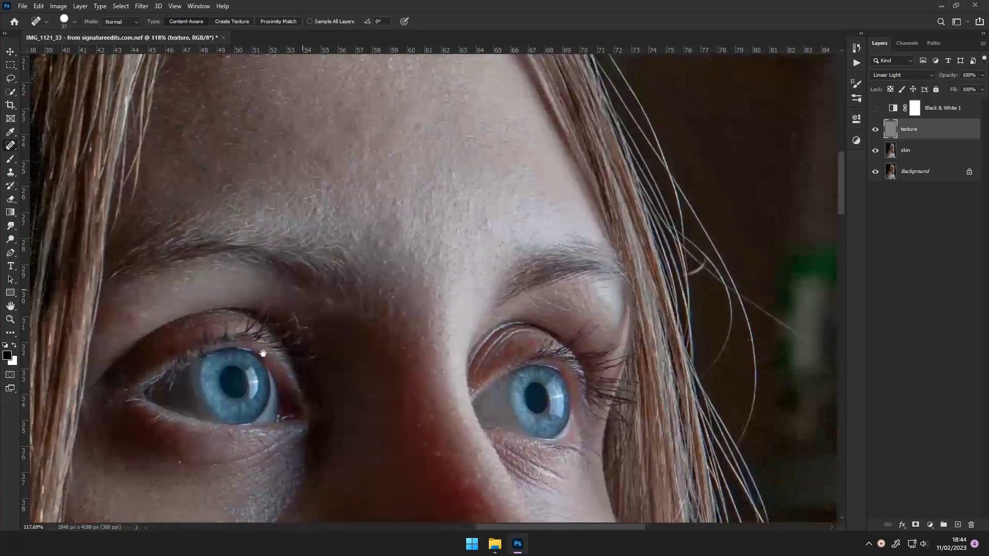
pyautogui.hscroll(2, 524, 225)
pyautogui.scroll(-5, 457, 289)
pyautogui.scroll(-2, 452, 331)
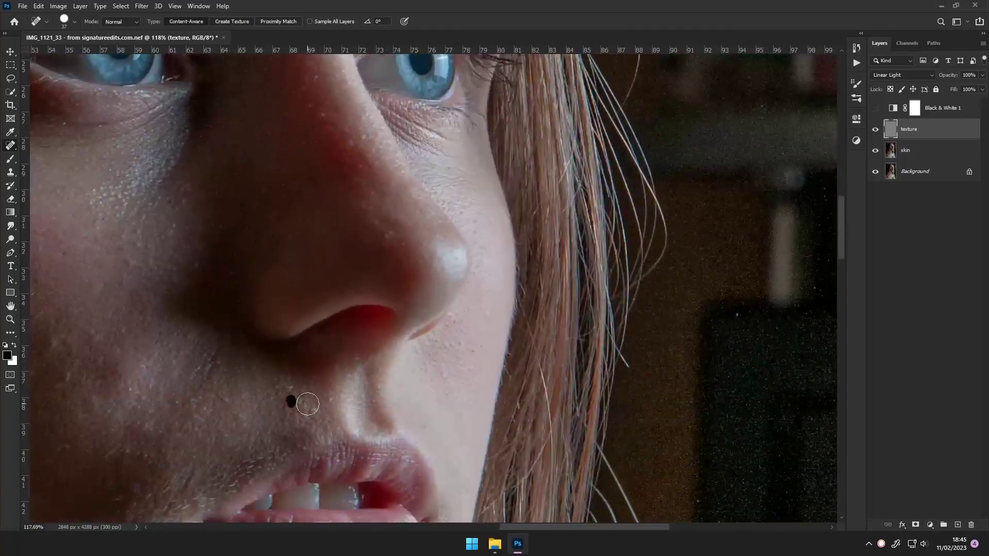
pyautogui.scroll(-3, 347, 254)
pyautogui.scroll(-3, 346, 254)
pyautogui.scroll(-1, 420, 311)
pyautogui.hscroll(-2, 420, 311)
pyautogui.hscroll(-2, 420, 311)
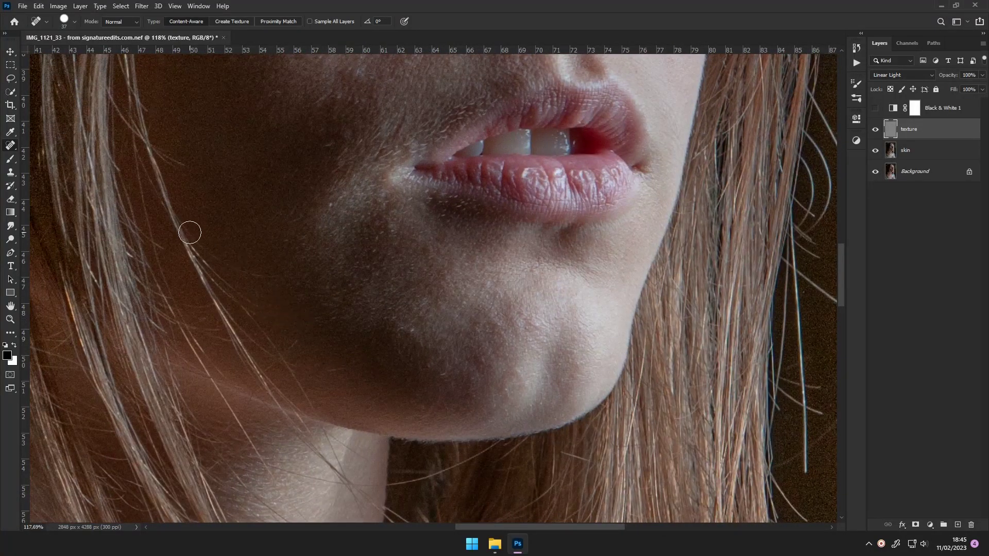
pyautogui.scroll(-3, 207, 247)
pyautogui.scroll(-3, 260, 280)
pyautogui.scroll(-3, 298, 361)
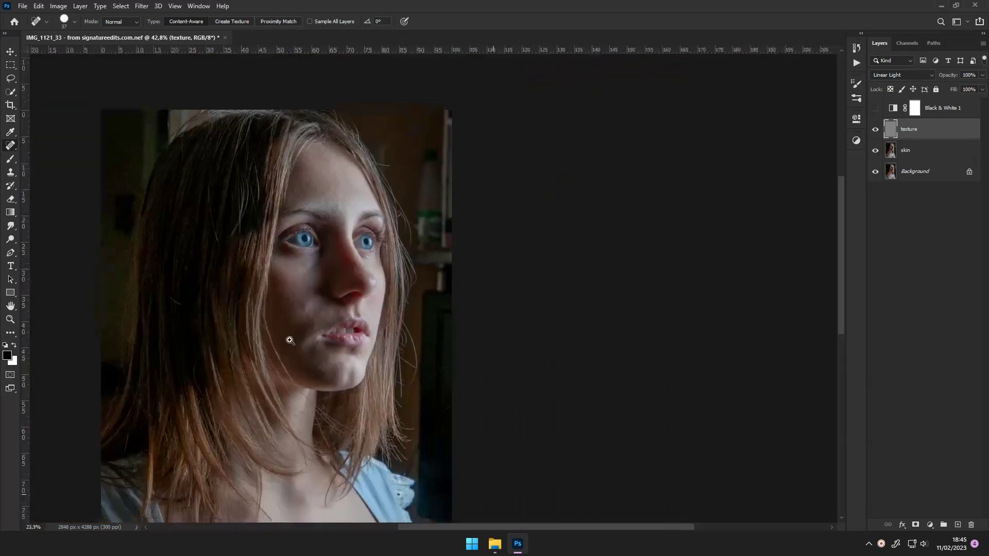
pyautogui.scroll(-2, 325, 455)
pyautogui.scroll(5, 325, 455)
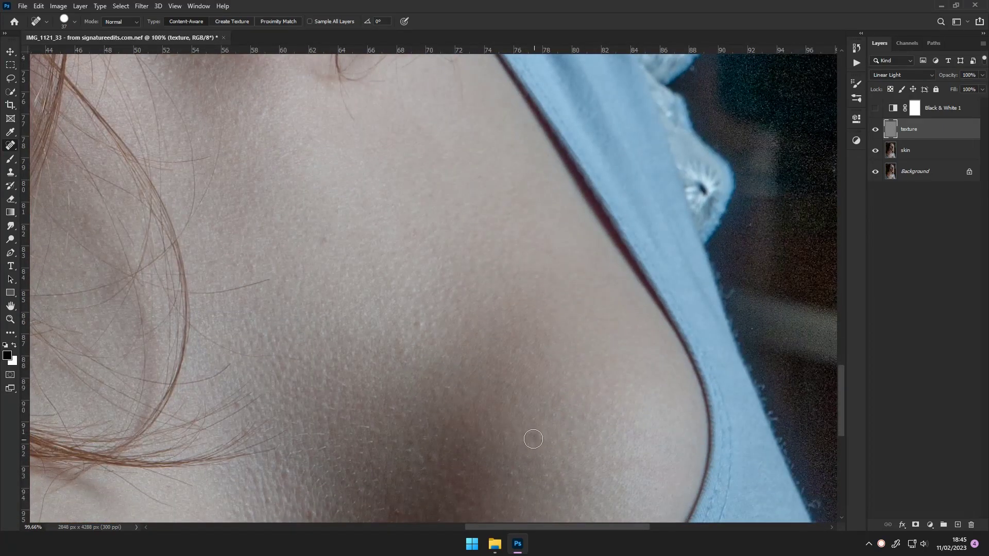
# Turn the Black & White layer back on, review the face, and move to the layer below.
pyautogui.click(875, 108)
pyautogui.scroll(-3, 413, 382)
pyautogui.scroll(3, 339, 341)
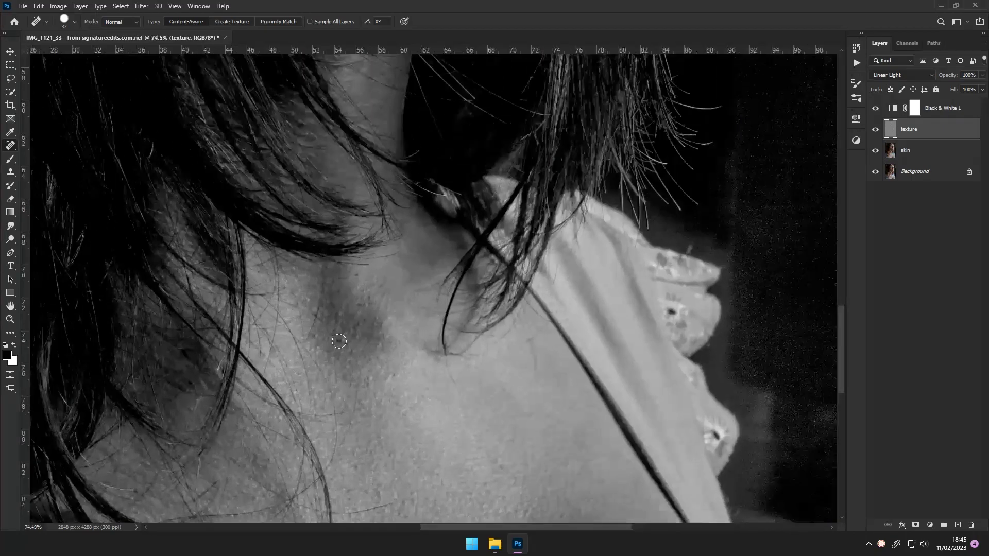
pyautogui.scroll(2, 371, 293)
pyautogui.scroll(-2, 402, 243)
pyautogui.scroll(-3, 402, 243)
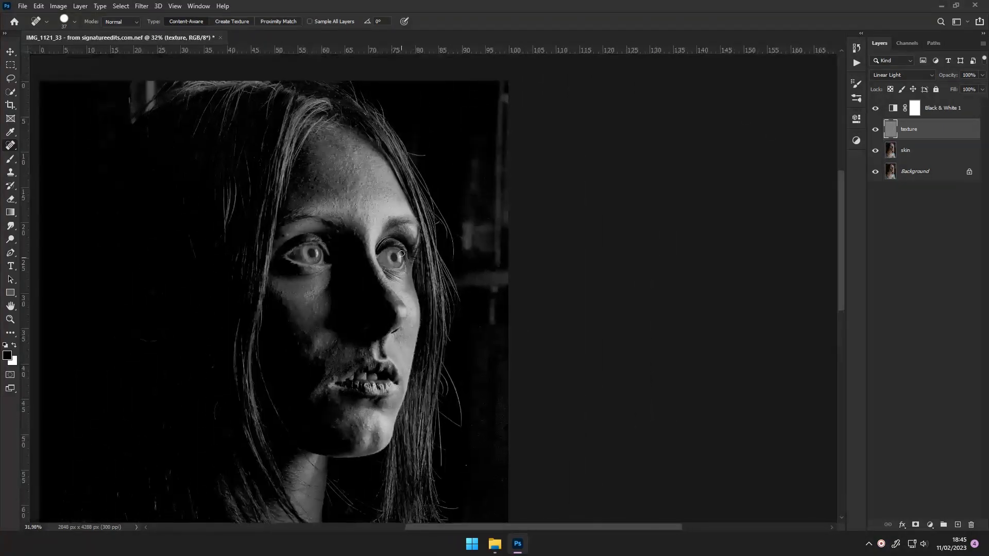
pyautogui.scroll(4, 414, 125)
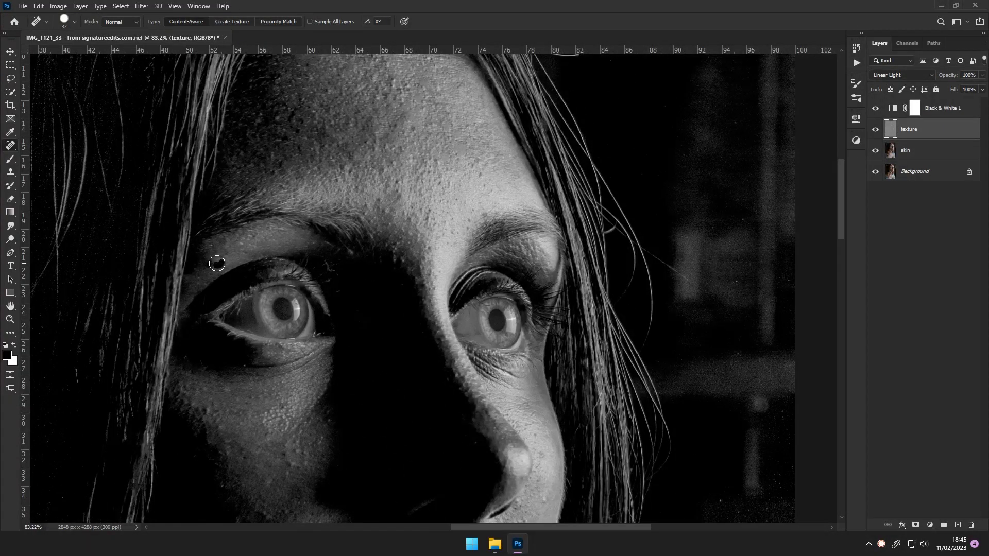
pyautogui.scroll(-2, 495, 393)
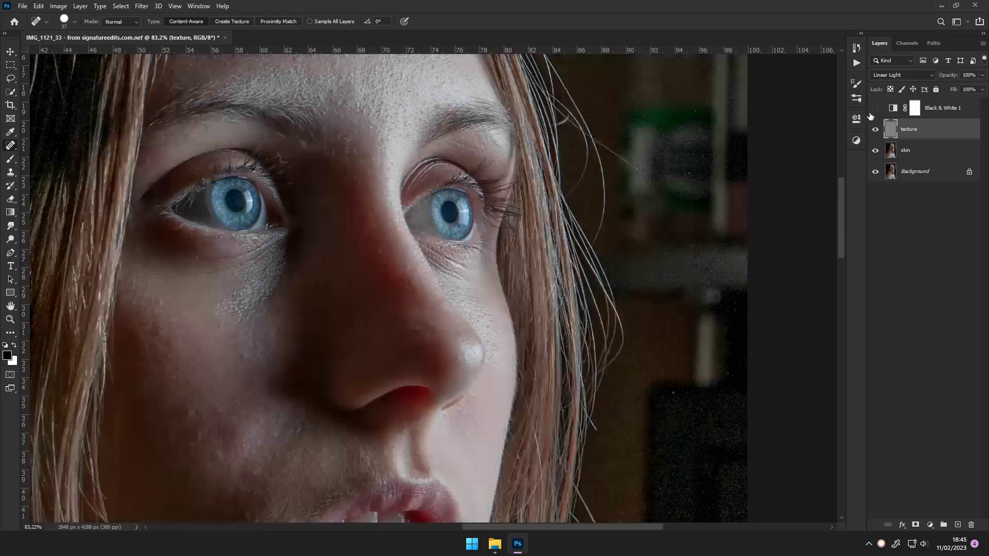
pyautogui.scroll(-5, 389, 341)
pyautogui.scroll(5, 389, 342)
pyautogui.hotkey('alt', '[')
# Choose the Lasso tool with a 12 px feather.
pyautogui.press('l')
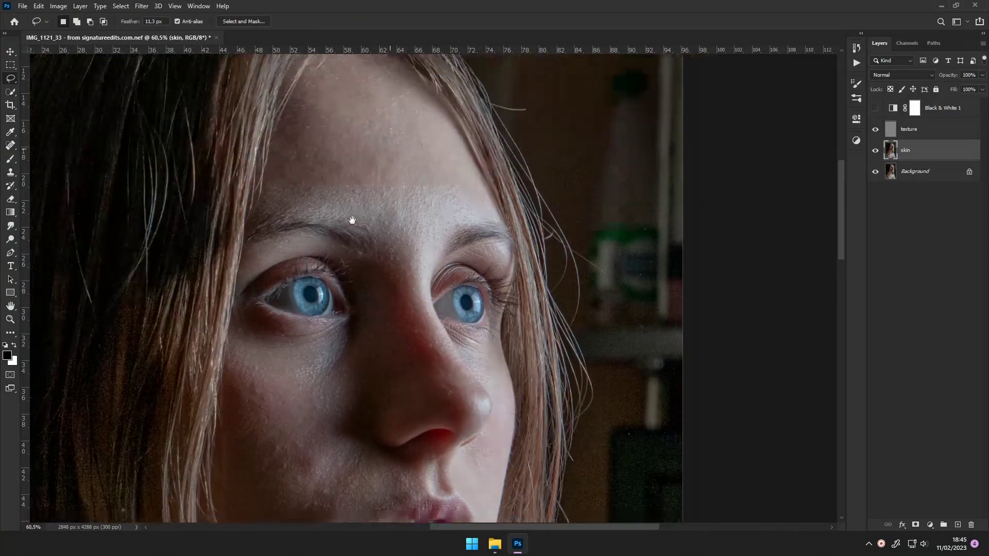
pyautogui.scroll(-1, 353, 223)
pyautogui.write('12')
pyautogui.press('Return')
pyautogui.scroll(2, 393, 153)
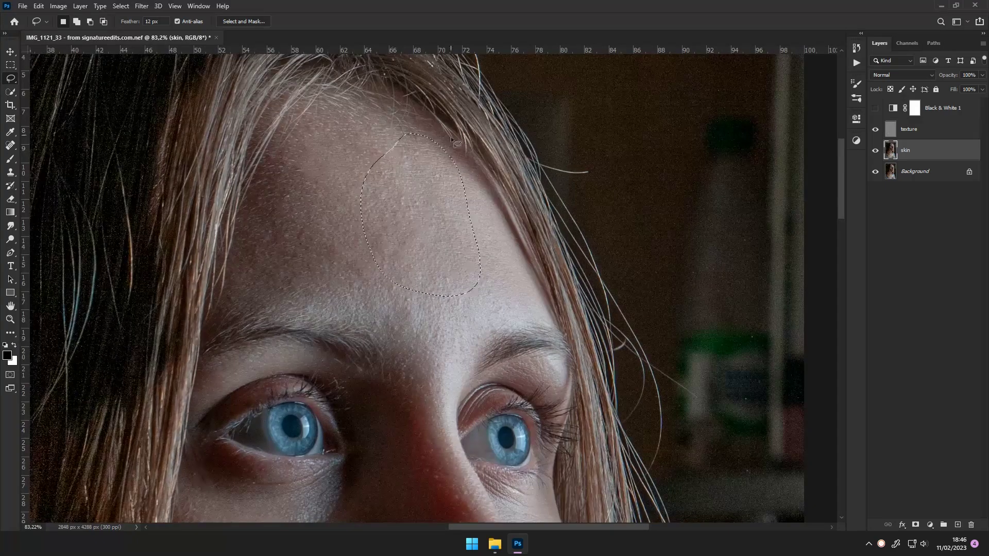
# Blur the forehead selection with a Gaussian Blur of about 38.7 px radius.
pyautogui.click(142, 6)
pyautogui.click(299, 173)
pyautogui.moveTo(669, 270); pyautogui.dragTo(683, 270)
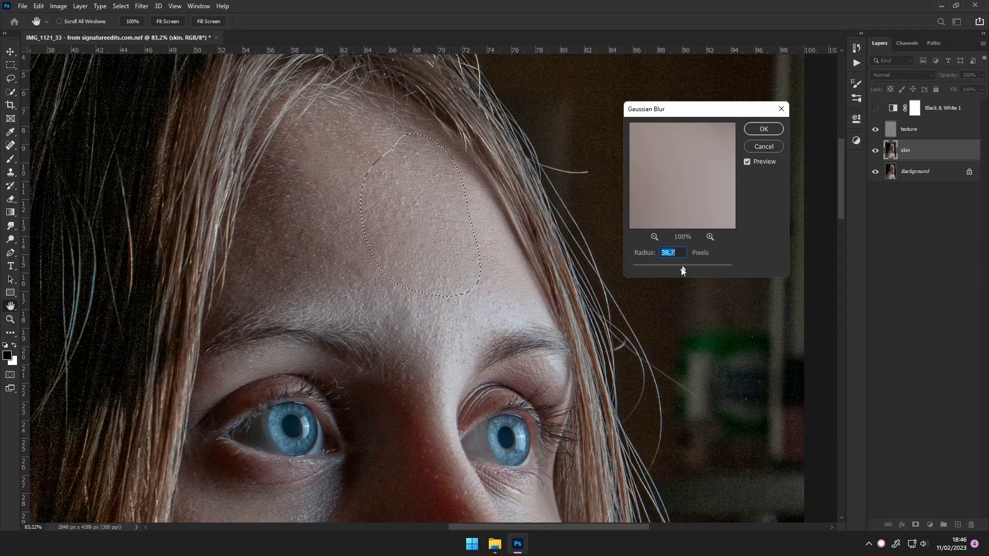
pyautogui.press('Return')
pyautogui.click(149, 9)
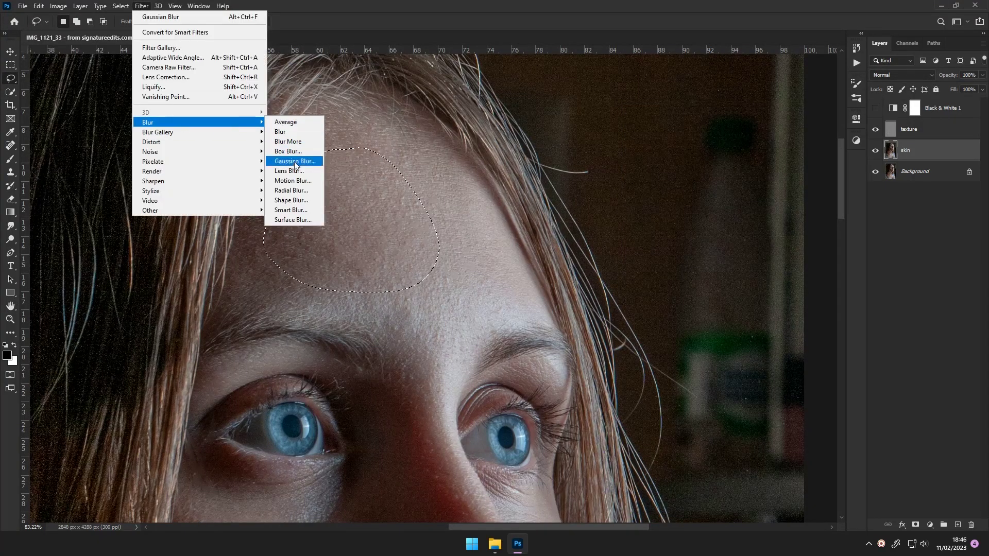
pyautogui.click(299, 160)
pyautogui.press('Return')
pyautogui.scroll(-1, 334, 206)
# Outline a rounded forehead patch and apply the same Gaussian Blur to it.
pyautogui.moveTo(336, 207); pyautogui.dragTo(380, 139)
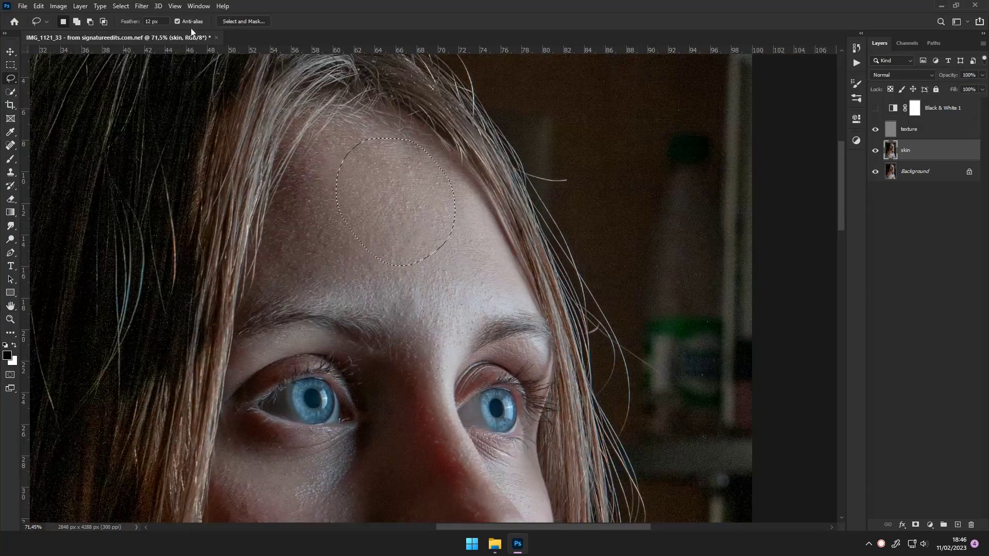
pyautogui.click(141, 6)
pyautogui.click(299, 170)
pyautogui.press('Return')
pyautogui.scroll(1, 455, 287)
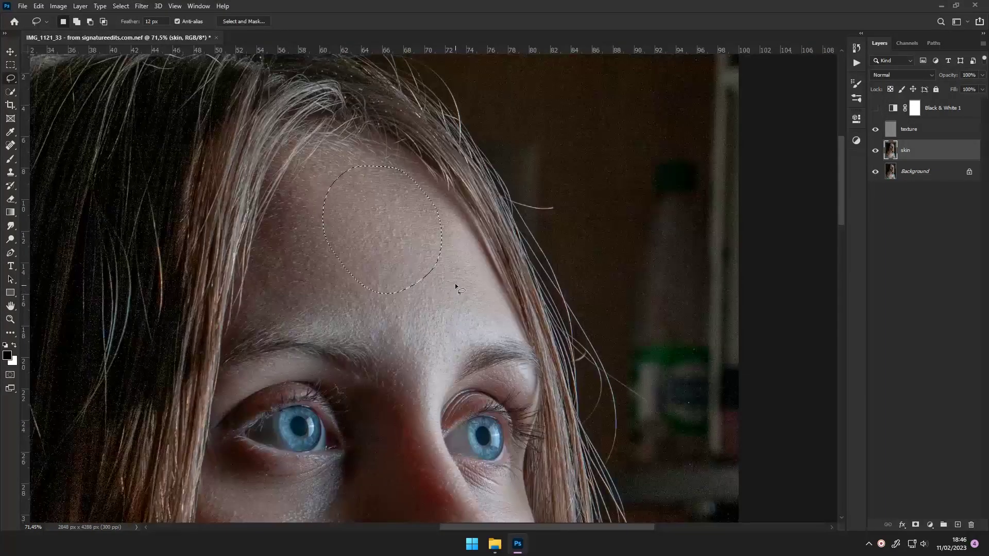
pyautogui.scroll(-5, 455, 287)
pyautogui.hscroll(-2, 455, 286)
# Outline skin patches on the shadowed cheek, beside the mouth and below the mouth.
pyautogui.moveTo(331, 404); pyautogui.dragTo(323, 258)
pyautogui.click(158, 5)
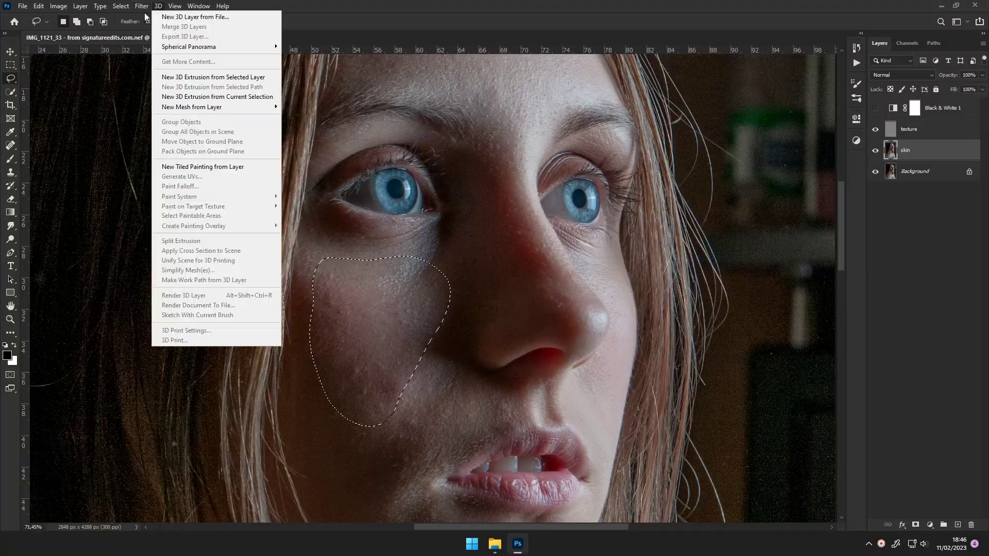
pyautogui.press('Escape')
pyautogui.moveTo(441, 354); pyautogui.dragTo(380, 335)
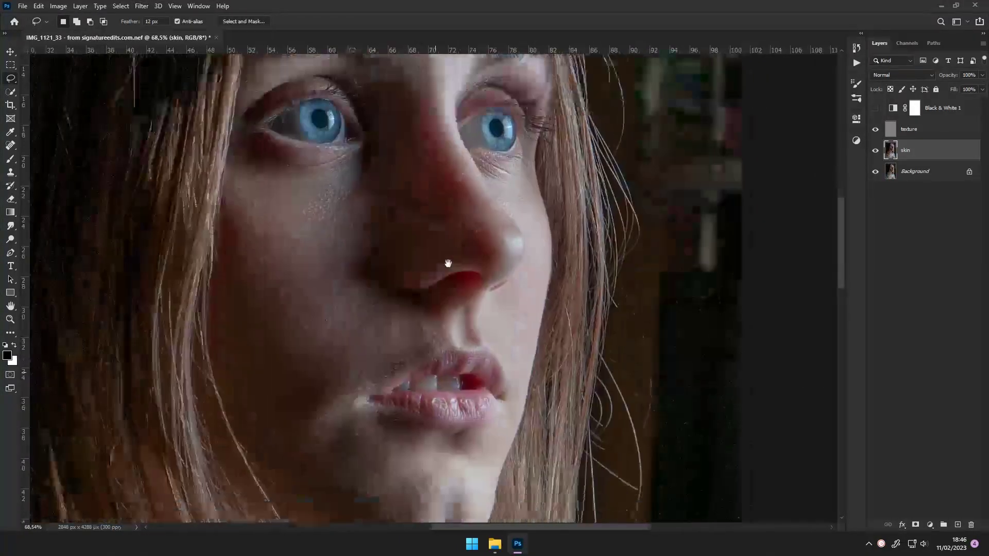
pyautogui.moveTo(447, 264); pyautogui.dragTo(469, 104)
pyautogui.moveTo(362, 336); pyautogui.dragTo(391, 273)
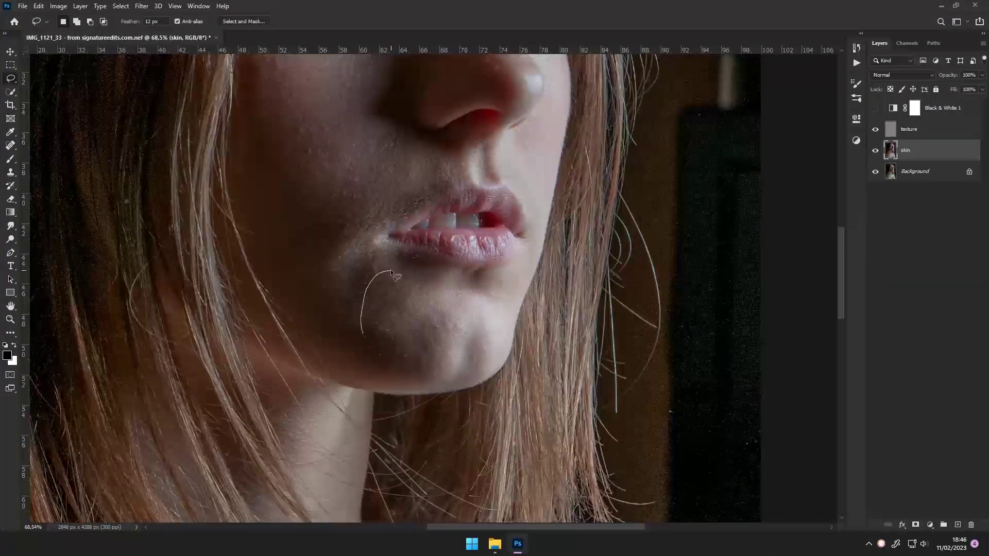
# Zoom in on the mouth area and reapply the last blur to the cheek selection.
pyautogui.click(369, 264)
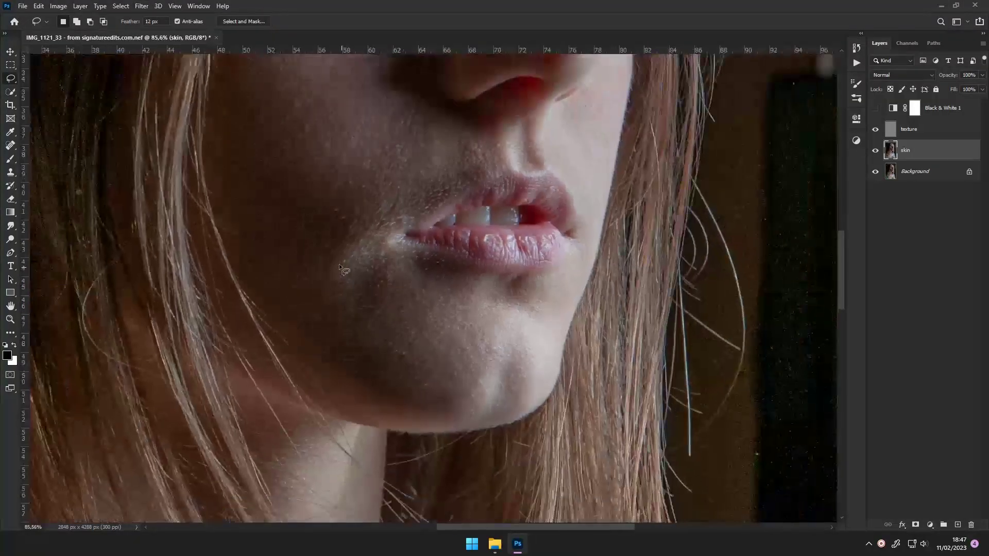
pyautogui.scroll(-5, 464, 248)
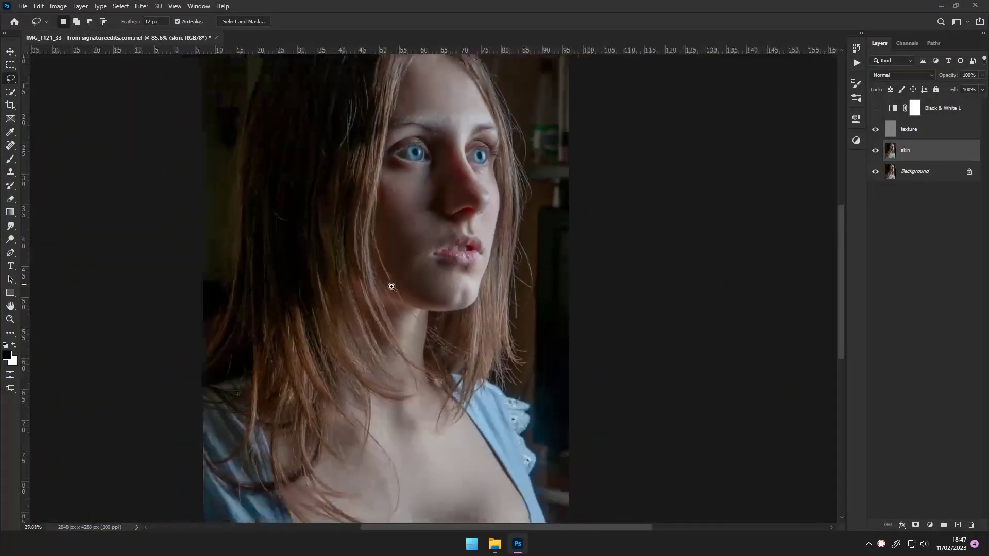
pyautogui.moveTo(498, 213); pyautogui.dragTo(402, 256)
pyautogui.scroll(5, 403, 256)
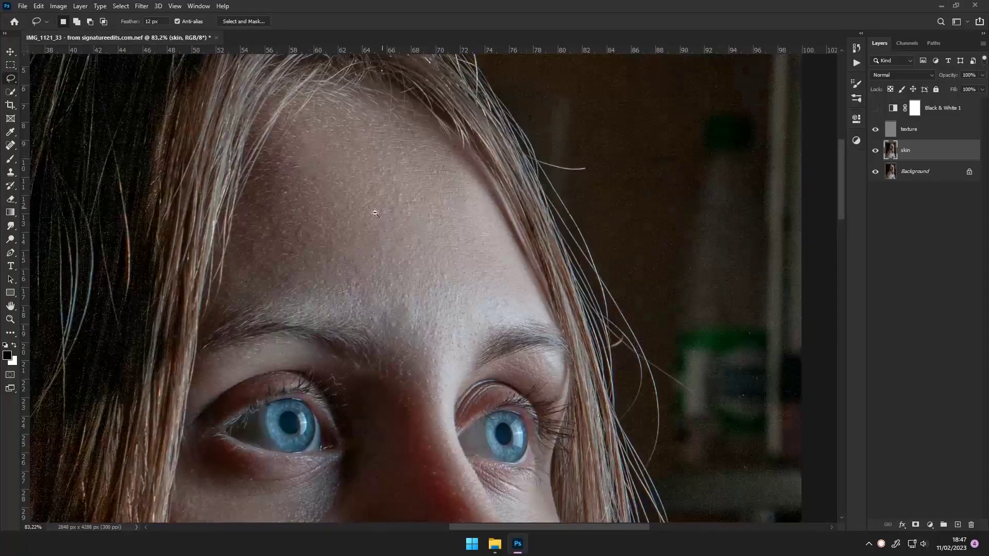
pyautogui.scroll(-3, 335, 222)
pyautogui.scroll(2, 285, 196)
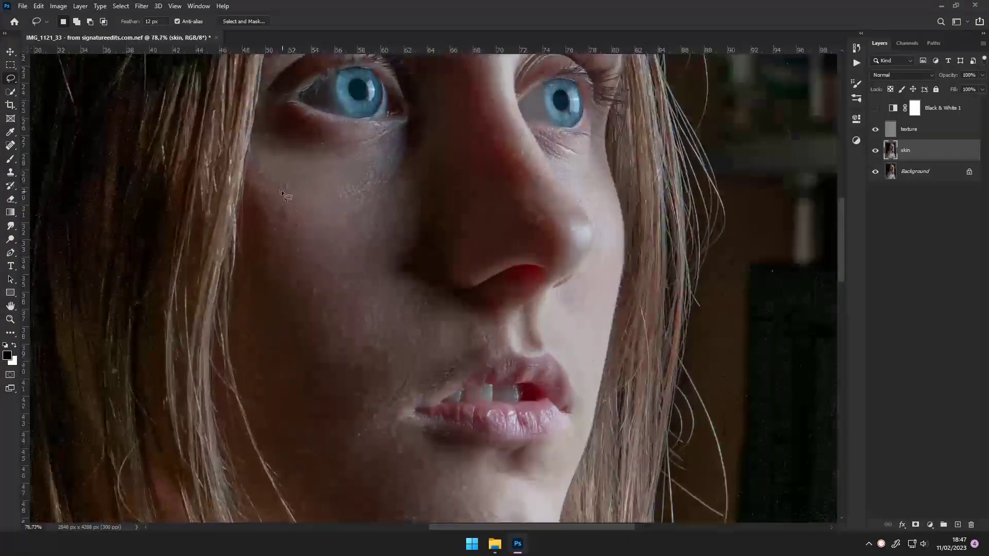
pyautogui.click(147, 5)
pyautogui.press('Escape')
# Outline a chin patch and apply the last blur to it.
pyautogui.scroll(-3, 399, 256)
pyautogui.moveTo(375, 353); pyautogui.dragTo(395, 199)
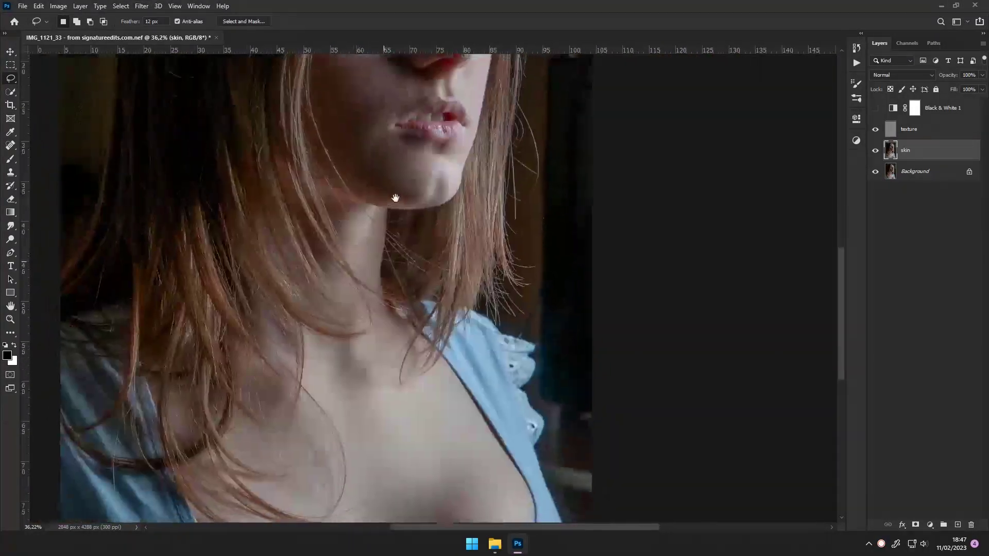
pyautogui.moveTo(353, 283); pyautogui.dragTo(342, 353)
pyautogui.scroll(3, 359, 273)
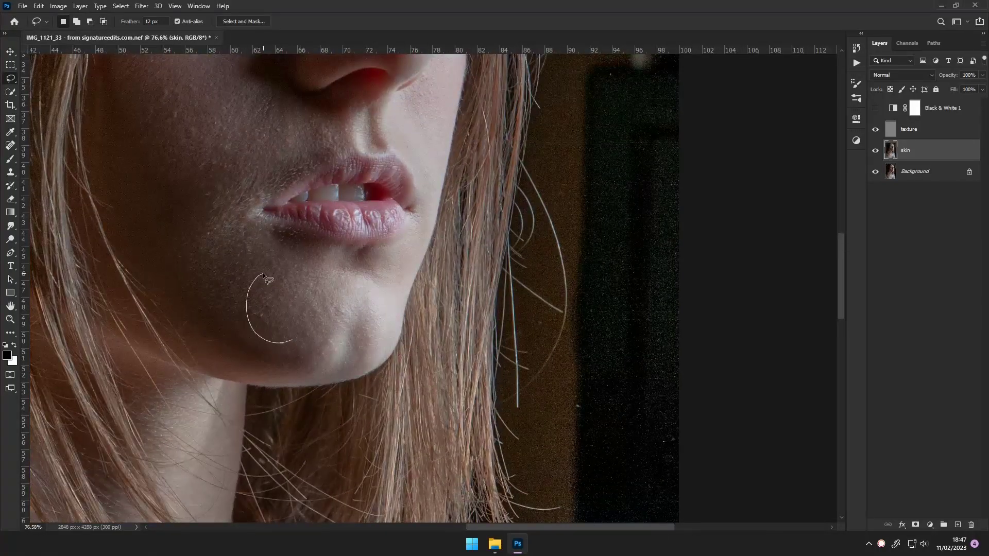
pyautogui.click(142, 6)
pyautogui.press('Escape')
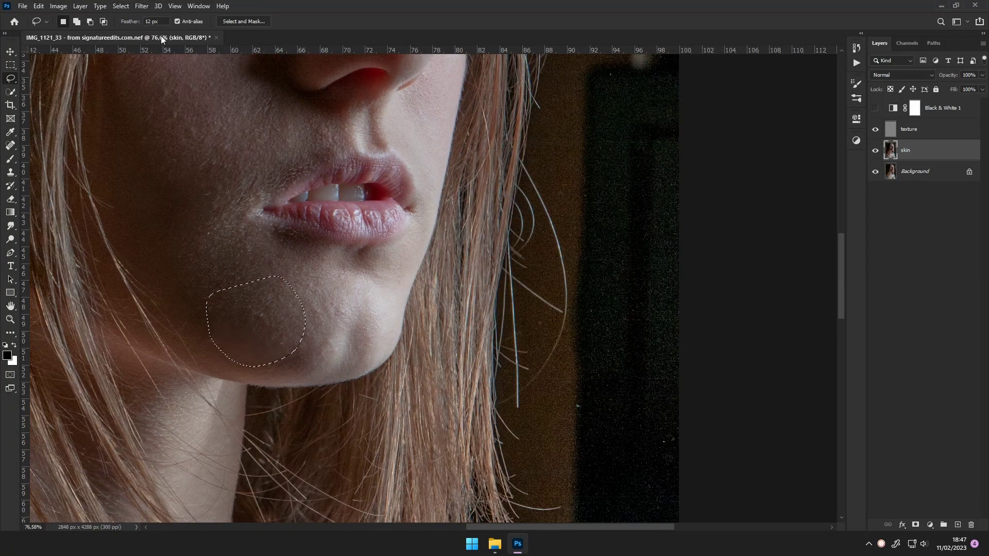
pyautogui.scroll(-3, 288, 309)
pyautogui.scroll(3, 289, 320)
pyautogui.scroll(-3, 289, 320)
# Merge the layers from skin up to Black & White 1 into one layer and recentre the portrait.
pyautogui.scroll(-2, 290, 320)
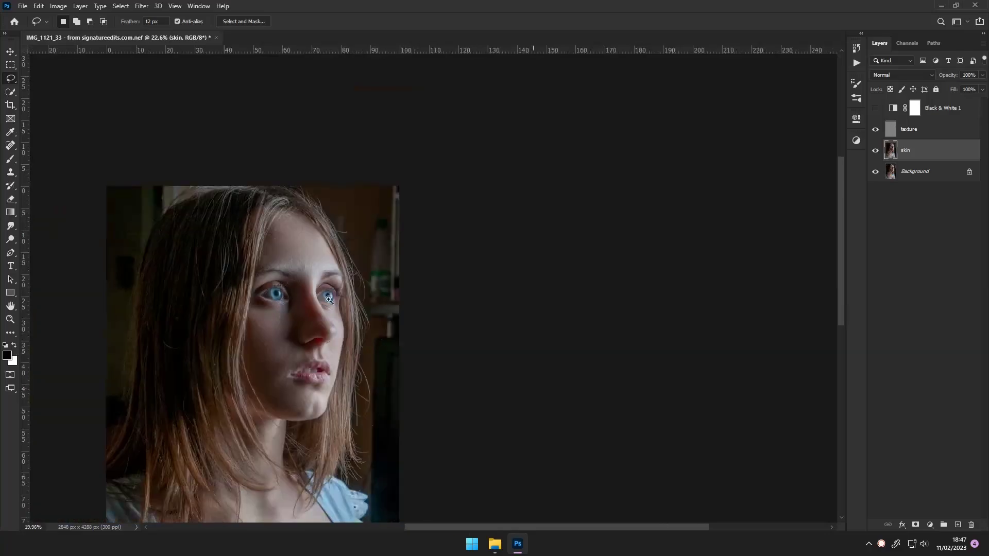
pyautogui.keyDown('shift'); pyautogui.click(941, 114); pyautogui.keyUp('shift')
pyautogui.hotkey('ctrl', 'e')
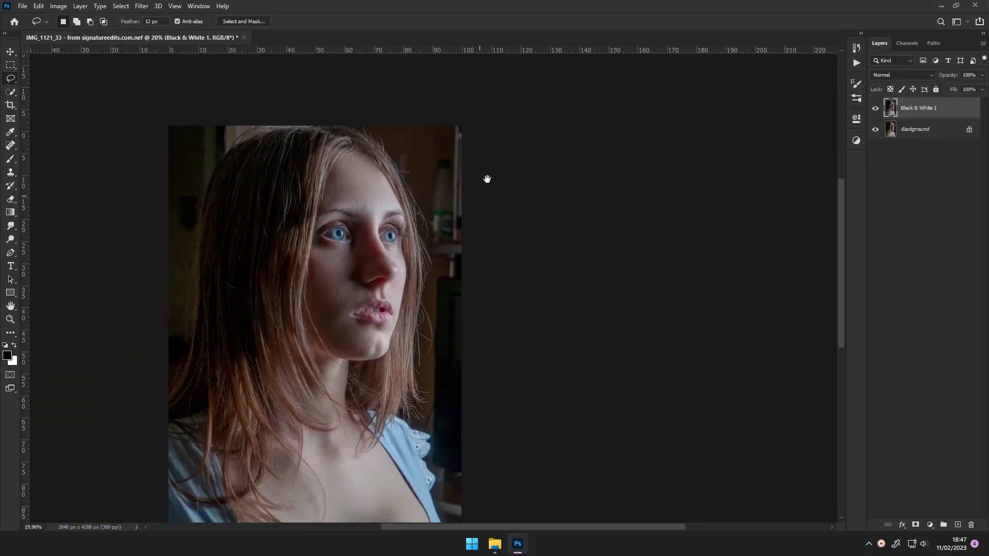
pyautogui.moveTo(420, 232); pyautogui.dragTo(590, 101)
# Run the Advanced Frequency Separation action on the merged layer.
pyautogui.click(856, 62)
pyautogui.click(799, 89)
pyautogui.click(783, 268)
pyautogui.press('Return')
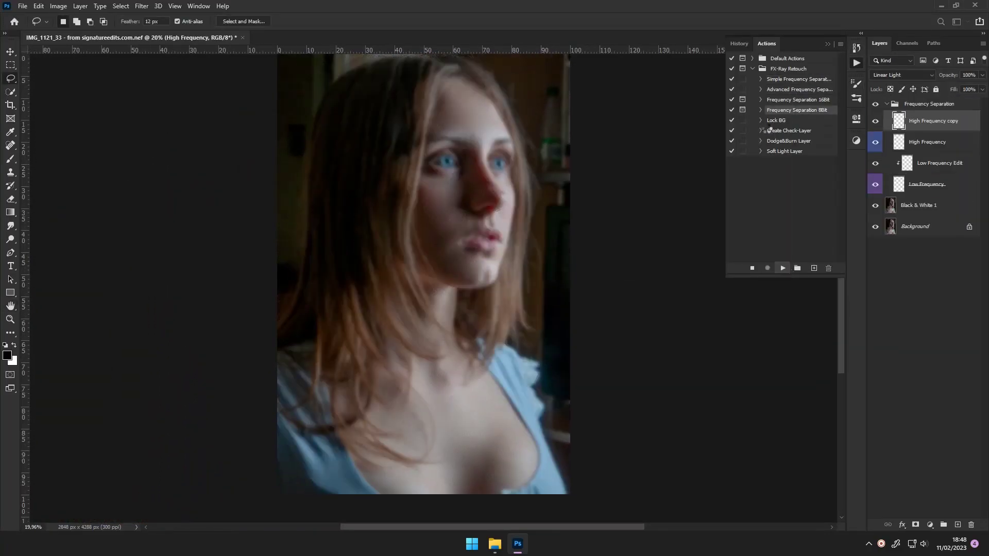
pyautogui.click(828, 44)
# Target Low Frequency Edit with the Mixer Brush and turn on the Solarize check view.
pyautogui.click(906, 261)
pyautogui.scroll(3, 503, 177)
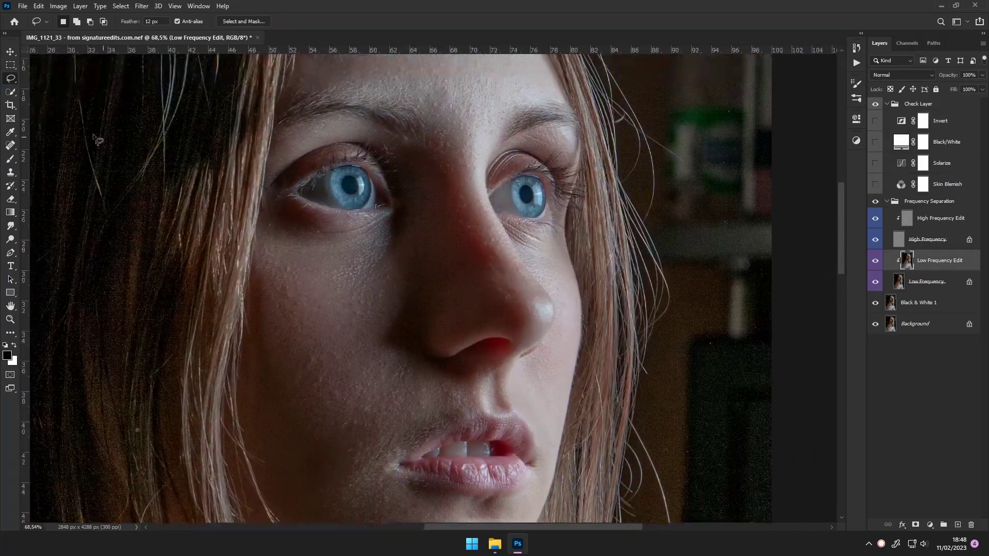
pyautogui.click(15, 161)
pyautogui.hotkey('shift', 'b')
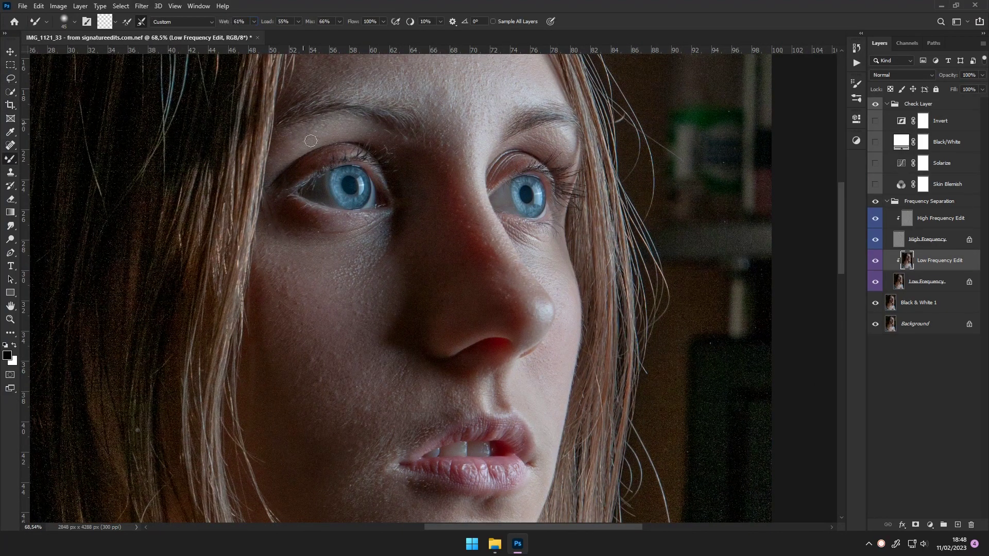
pyautogui.click(876, 164)
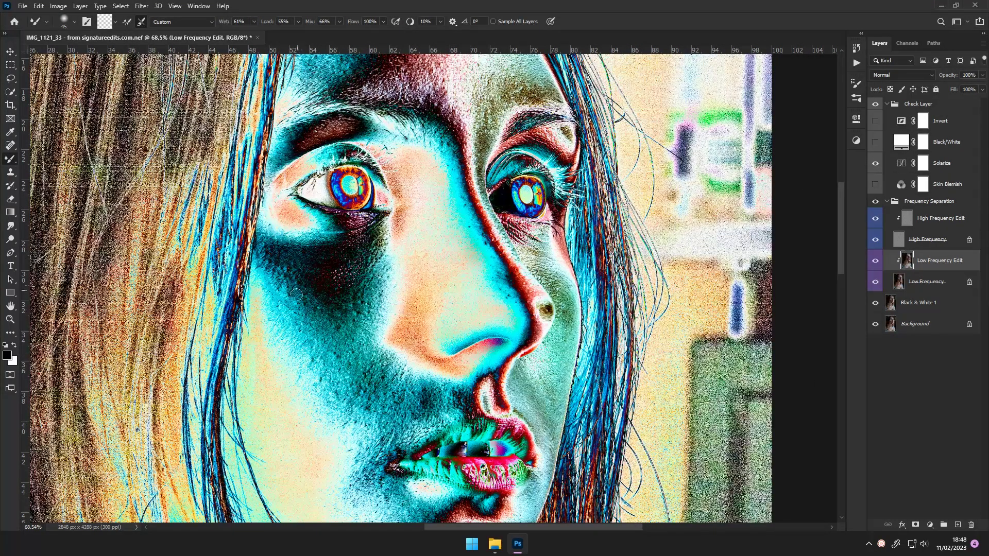
# Blend the cheek and mouth skin tones with the Mixer Brush at about 95 px.
pyautogui.keyDown('ctrl'); pyautogui.keyDown('alt'); pyautogui.rightClick(315, 332); pyautogui.keyUp('alt'); pyautogui.keyUp('ctrl')
pyautogui.scroll(3, 319, 258)
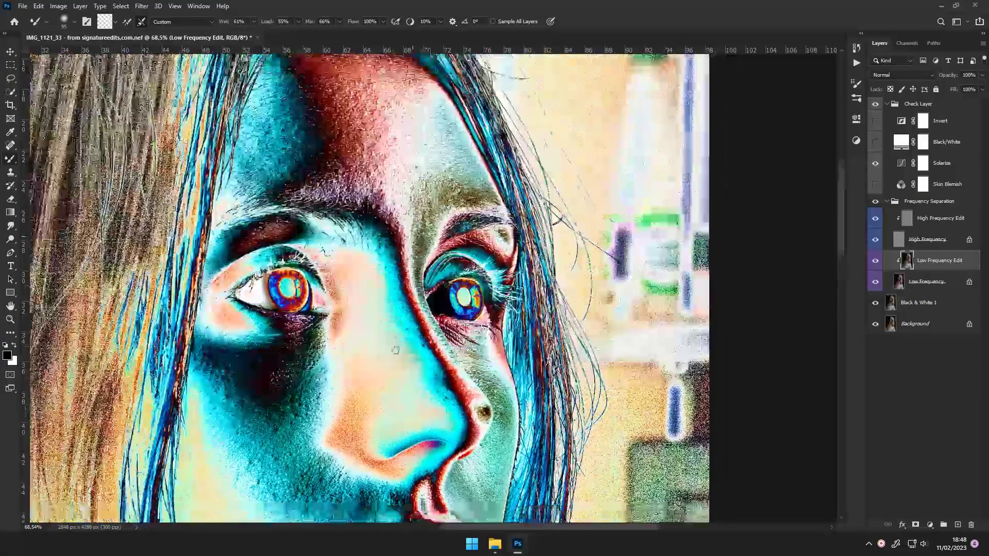
pyautogui.hscroll(2, 319, 206)
pyautogui.scroll(3, 319, 185)
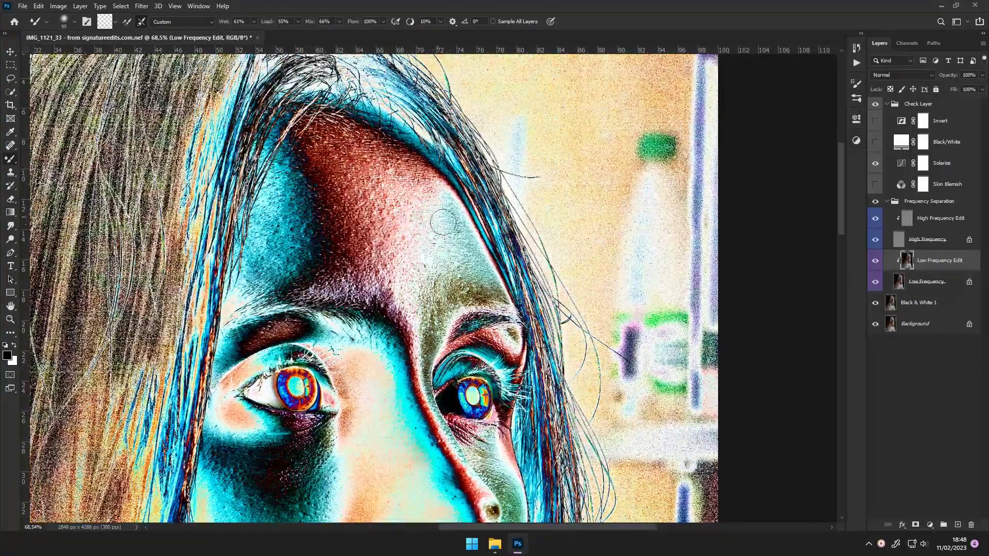
pyautogui.scroll(-5, 373, 357)
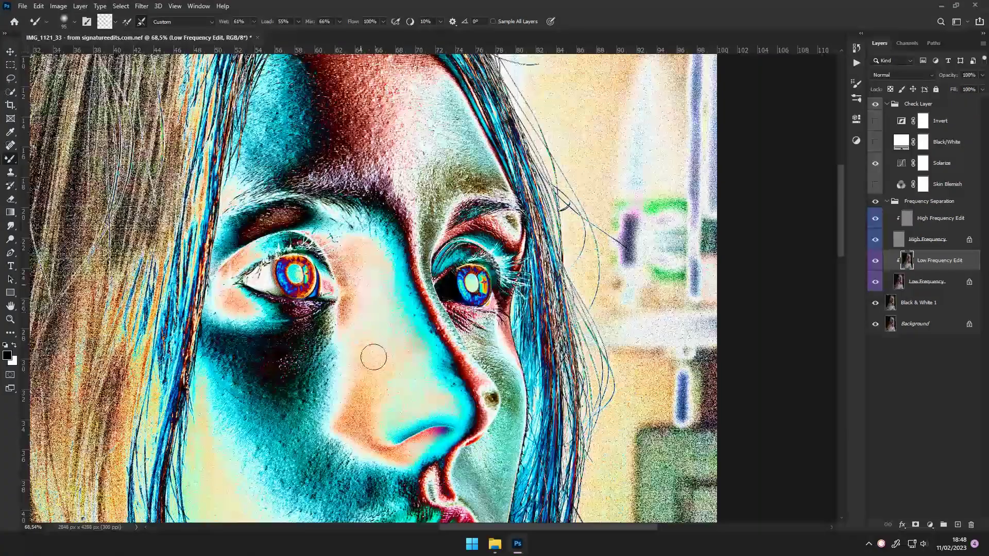
pyautogui.scroll(-1, 363, 291)
pyautogui.scroll(-2, 276, 466)
pyautogui.scroll(-5, 309, 412)
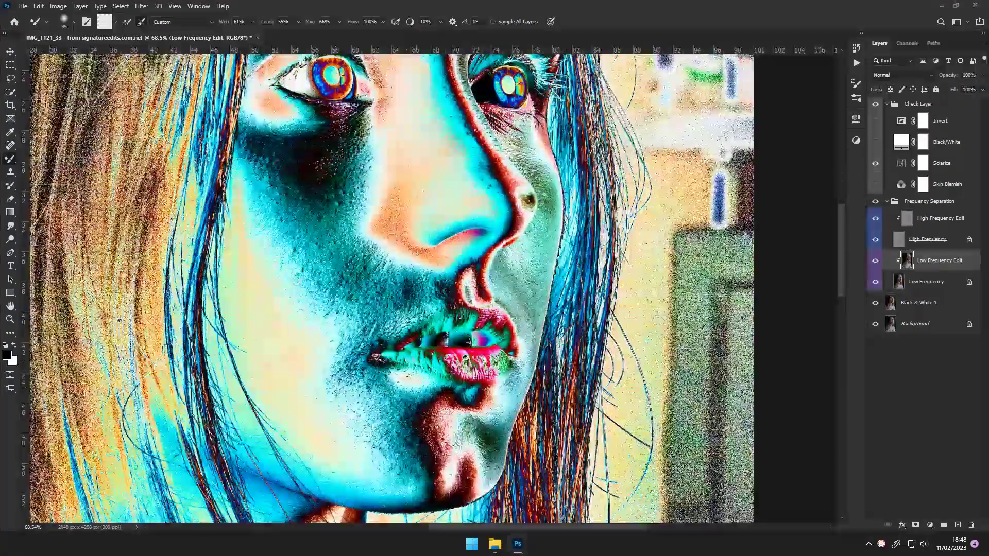
pyautogui.scroll(-6, 434, 286)
pyautogui.scroll(-10, 434, 287)
pyautogui.scroll(-3, 361, 258)
pyautogui.scroll(2, 360, 257)
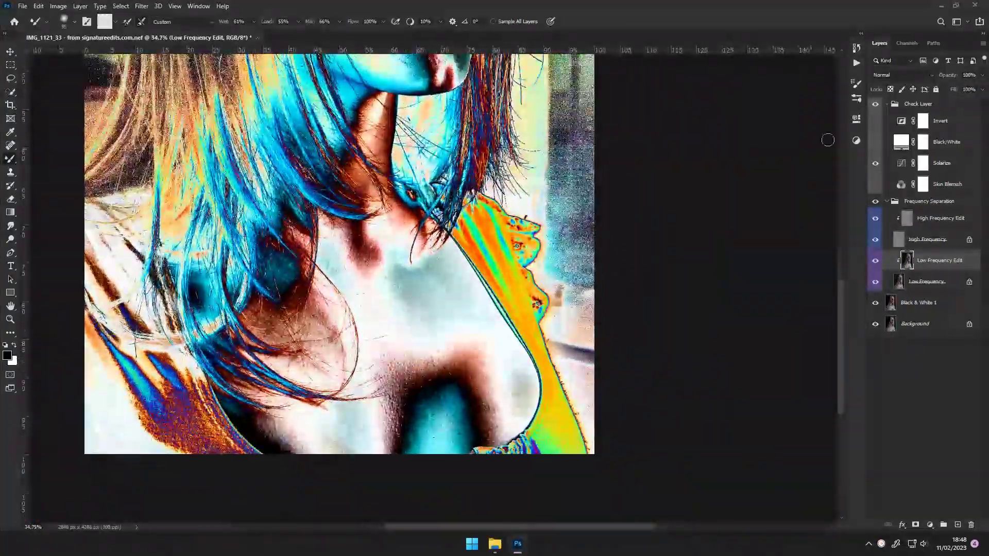
# Blend larger skin areas at about 233 px, then target the High Frequency Edit layer.
pyautogui.keyDown('ctrl'); pyautogui.keyDown('alt'); pyautogui.rightClick(489, 384); pyautogui.keyUp('alt'); pyautogui.keyUp('ctrl')
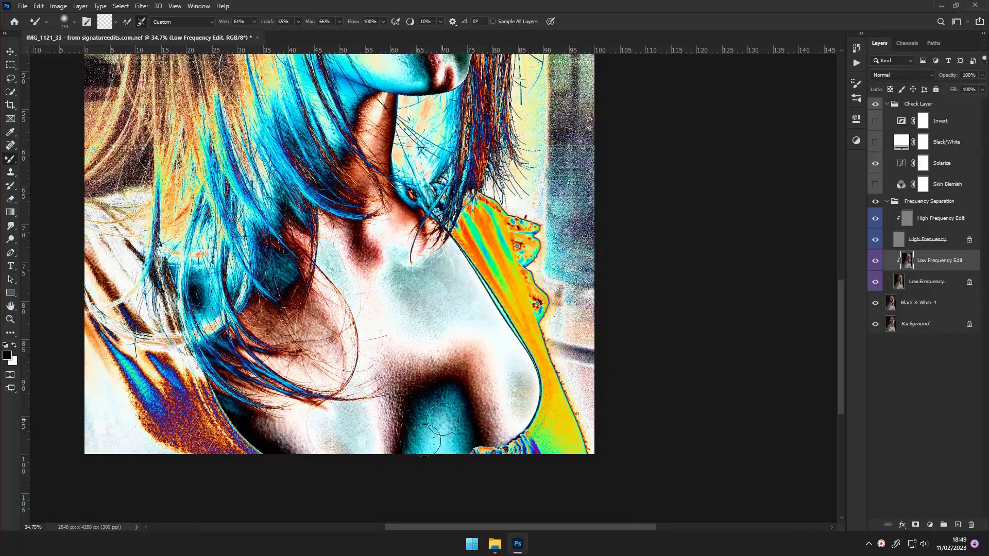
pyautogui.scroll(5, 393, 372)
pyautogui.scroll(3, 365, 282)
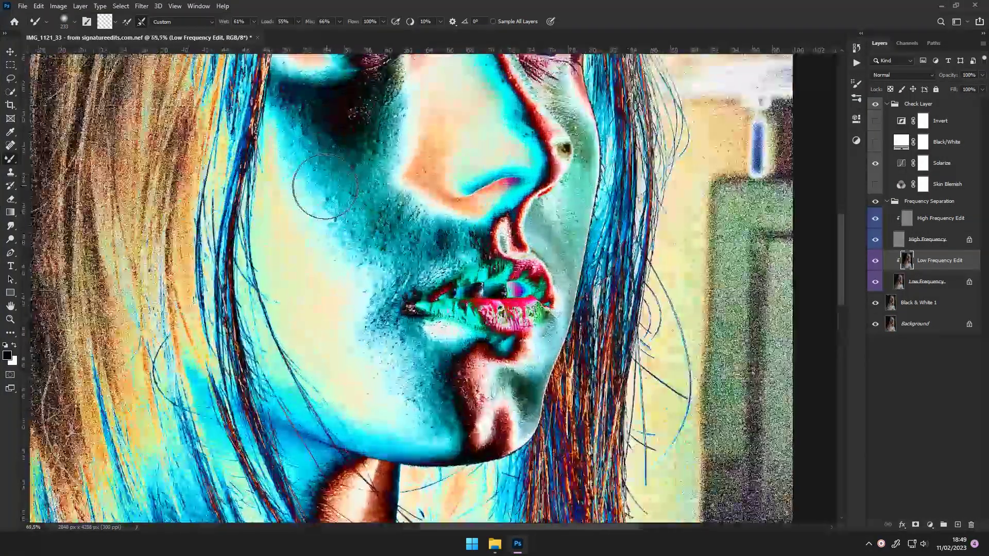
pyautogui.click(922, 218)
# Review the skin with the Spot Healing Brush, then select all retouching layers above Background.
pyautogui.press('j')
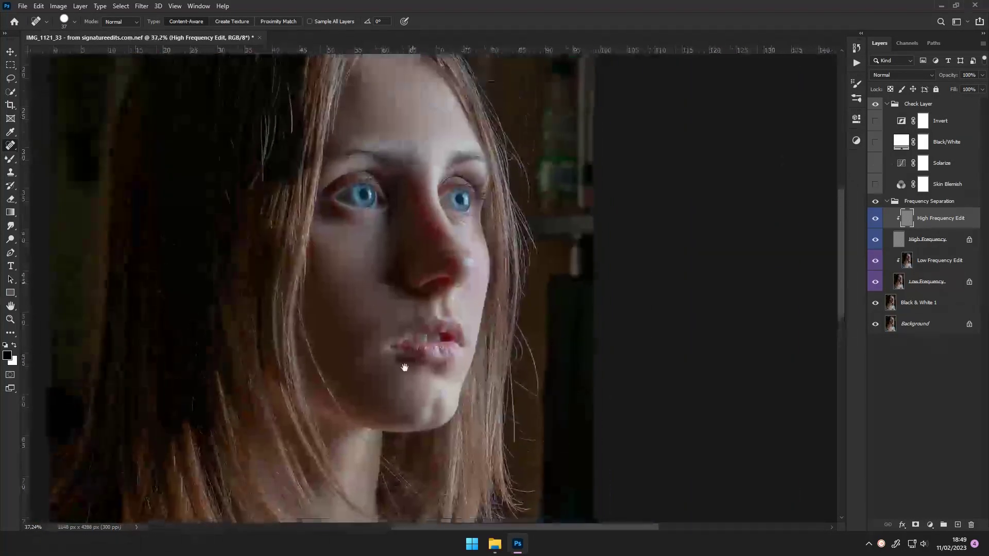
pyautogui.scroll(-5, 351, 244)
pyautogui.scroll(2, 358, 289)
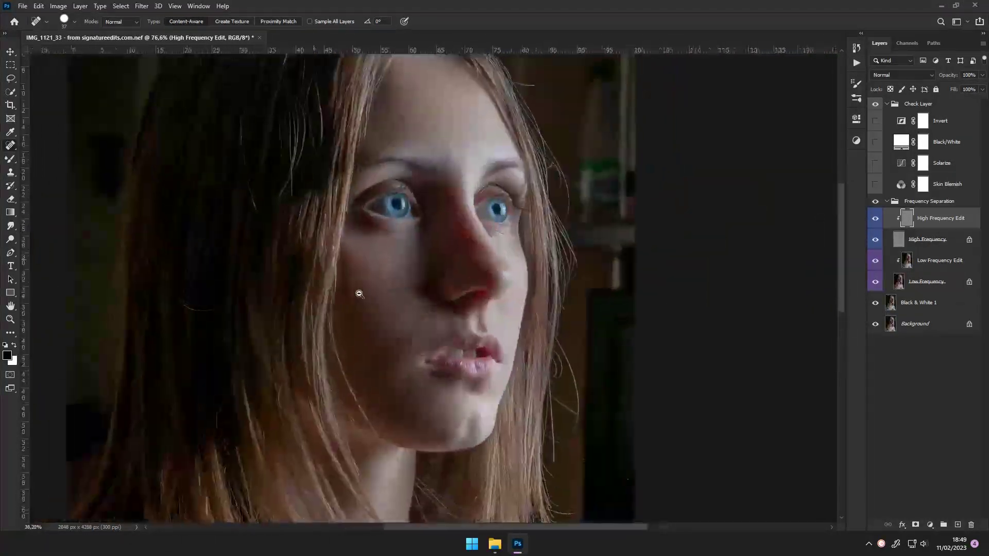
pyautogui.scroll(2, 316, 171)
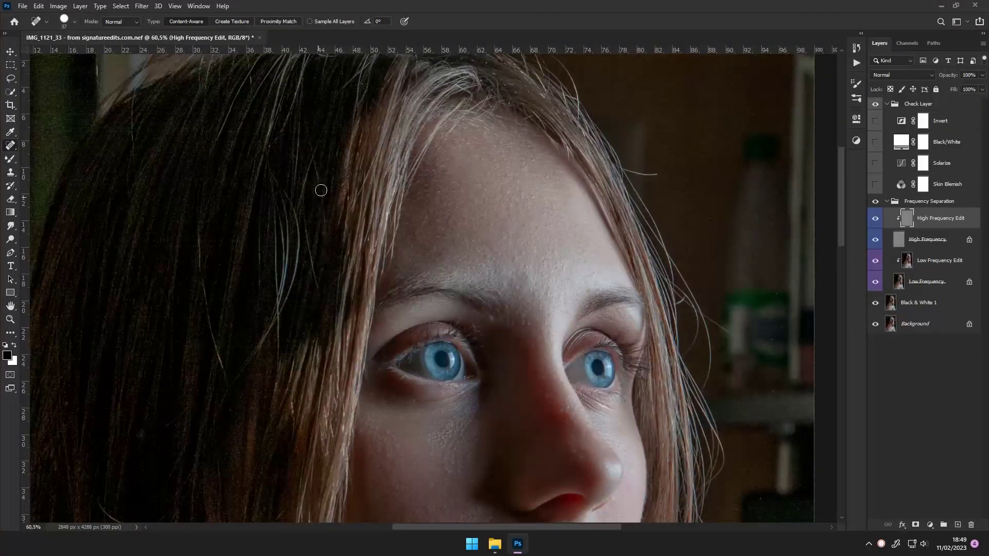
pyautogui.scroll(-4, 308, 246)
pyautogui.scroll(4, 335, 207)
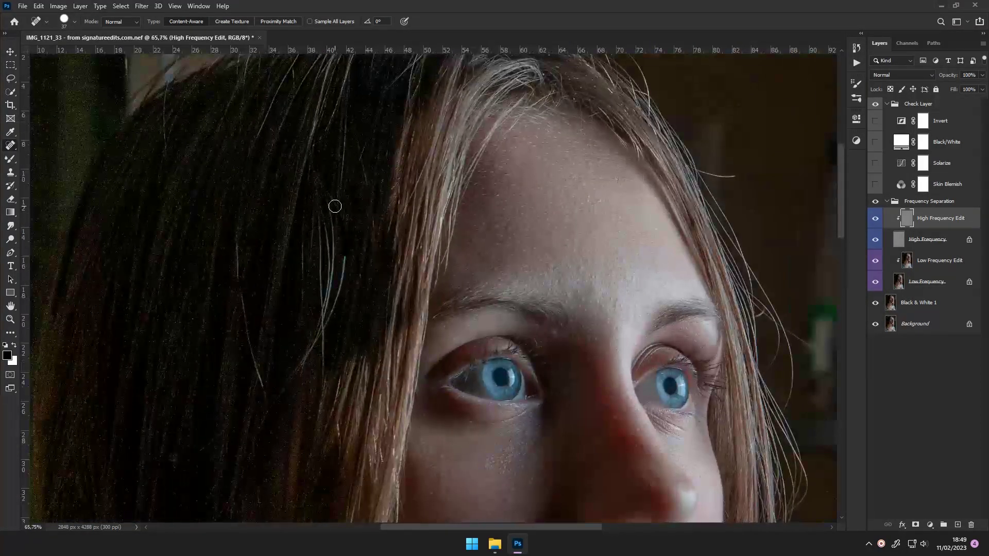
pyautogui.scroll(-4, 389, 258)
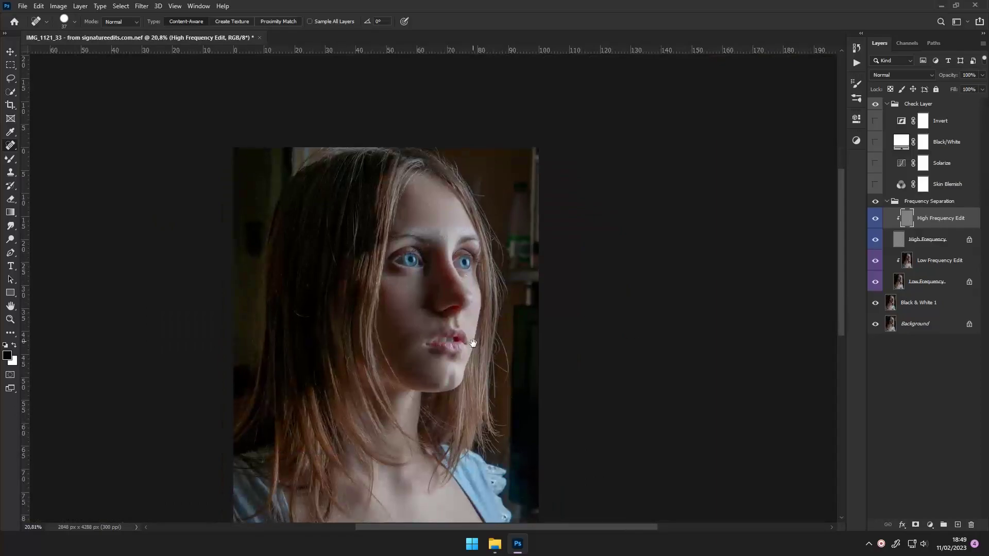
pyautogui.moveTo(473, 343); pyautogui.dragTo(443, 312)
pyautogui.click(919, 303)
pyautogui.keyDown('shift'); pyautogui.click(919, 103); pyautogui.keyUp('shift')
# Merge the retouching layers into Check Layer and add a grey #545454 Solid Color fill above Background.
pyautogui.hotkey('ctrl', 'e')
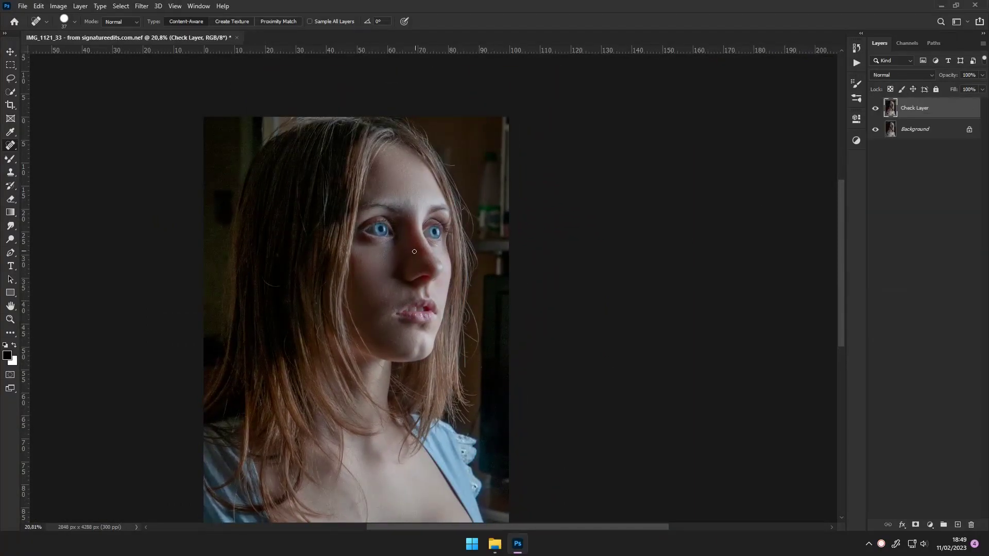
pyautogui.press('i')
pyautogui.click(917, 129)
pyautogui.click(931, 524)
pyautogui.click(943, 346)
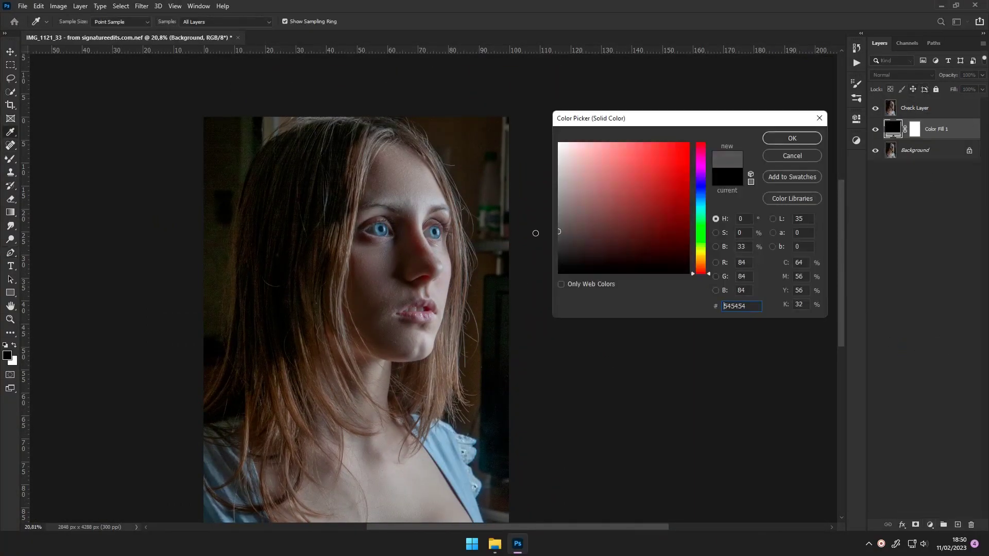
pyautogui.press('Return')
# On Check Layer, start a Pen path with anchors along the collar edge.
pyautogui.click(915, 107)
pyautogui.press('p')
pyautogui.scroll(5, 331, 176)
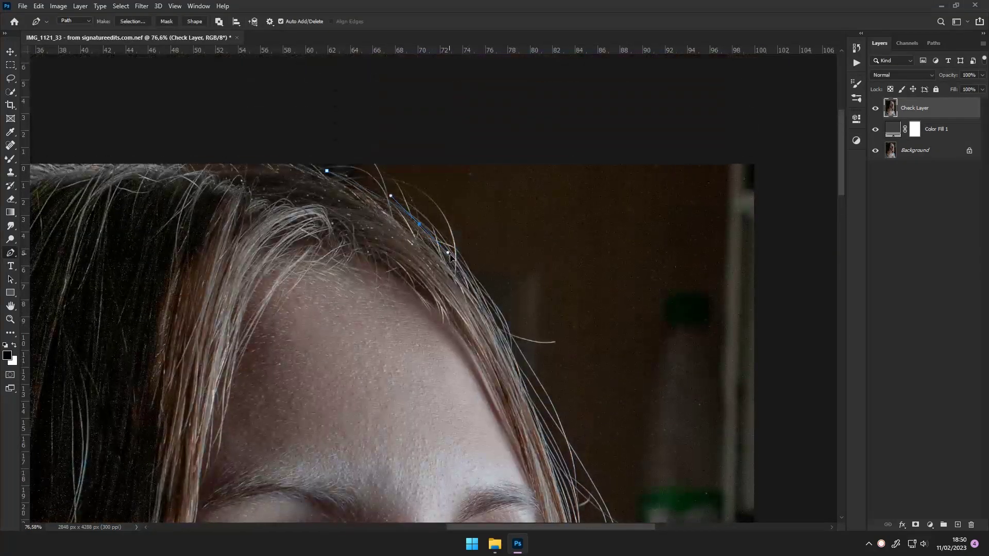
pyautogui.moveTo(450, 258); pyautogui.dragTo(403, 148)
pyautogui.scroll(-4, 438, 311)
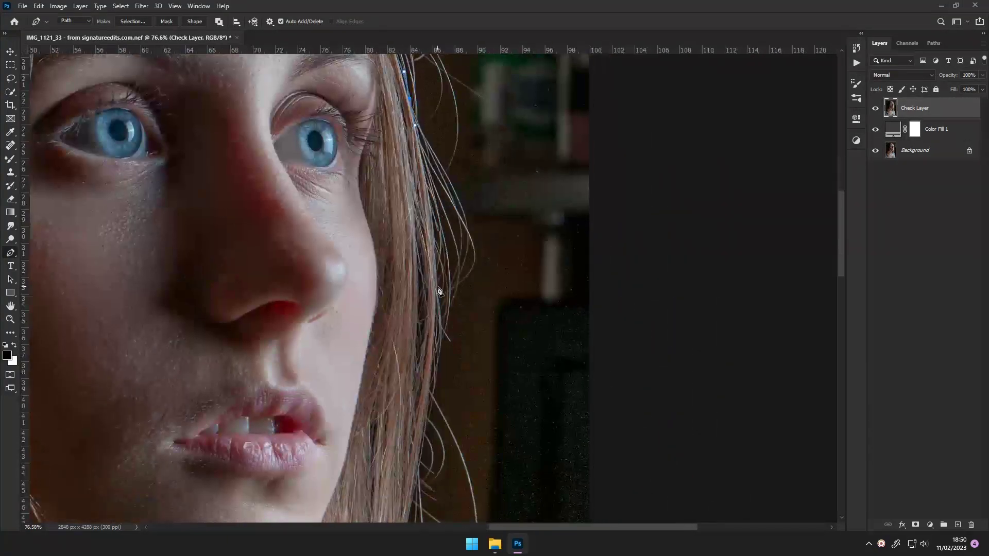
pyautogui.scroll(-3, 437, 334)
pyautogui.scroll(-3, 428, 289)
pyautogui.scroll(-2, 418, 250)
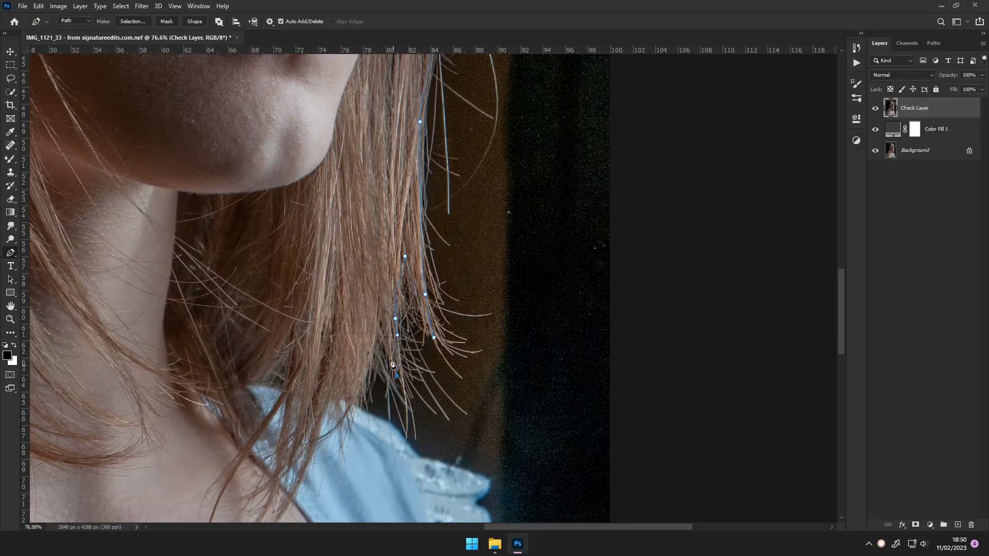
pyautogui.scroll(3, 354, 411)
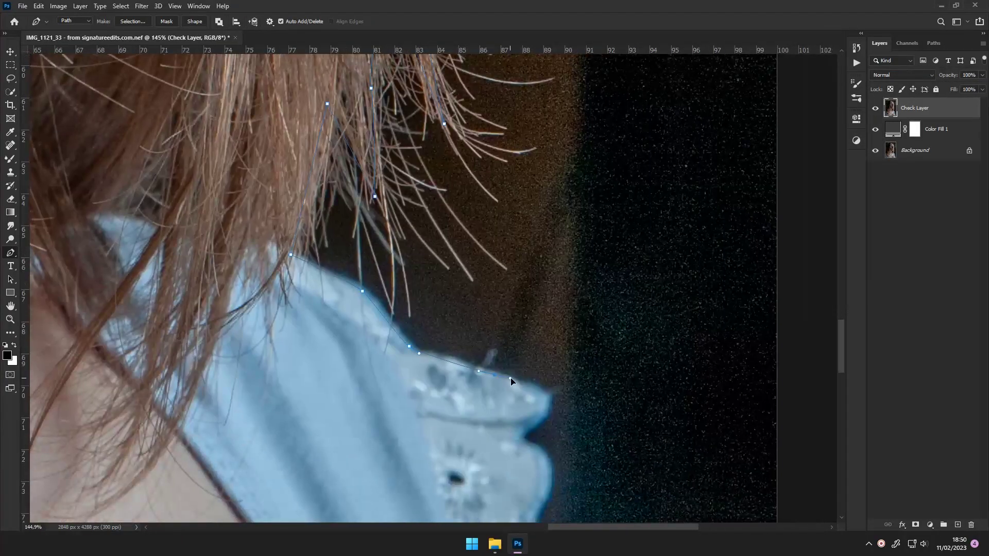
pyautogui.click(547, 403)
pyautogui.scroll(-2, 547, 403)
pyautogui.click(519, 356)
pyautogui.click(545, 391)
pyautogui.scroll(-2, 545, 391)
# Continue the path down the scalloped collar and past the bottom of the image.
pyautogui.moveTo(497, 387); pyautogui.dragTo(434, 241)
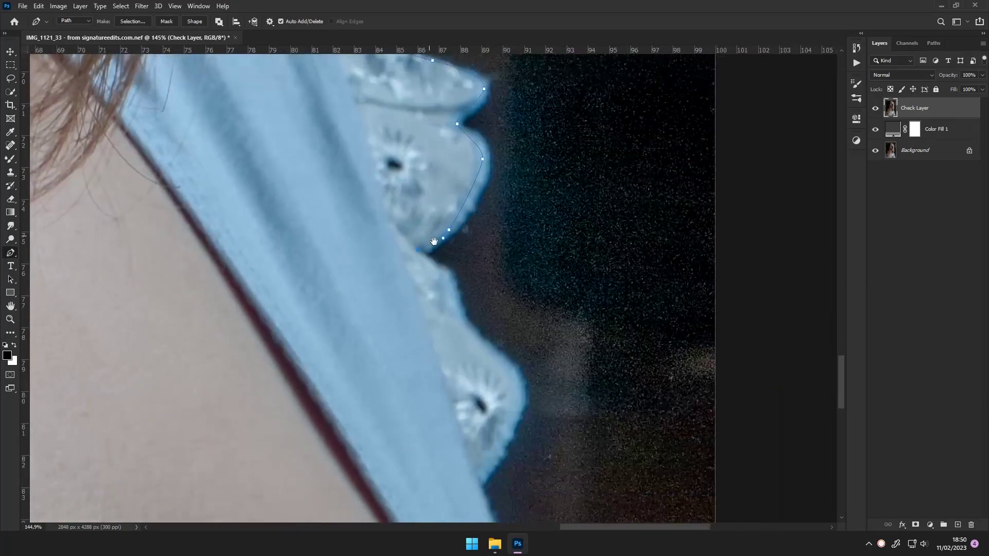
pyautogui.click(442, 272)
pyautogui.click(459, 320)
pyautogui.scroll(-2, 468, 326)
pyautogui.click(499, 194)
pyautogui.click(501, 214)
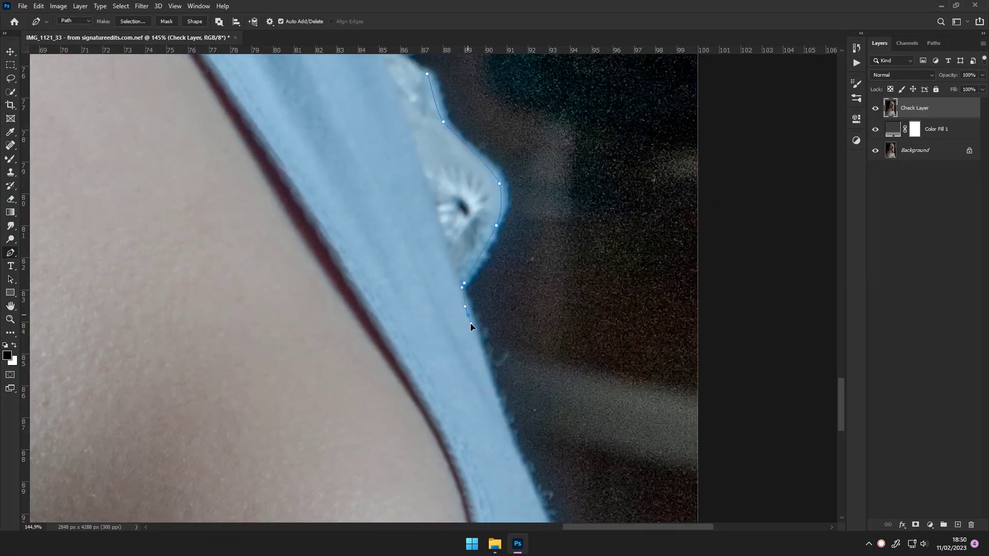
pyautogui.scroll(-3, 471, 326)
pyautogui.click(513, 374)
pyautogui.click(525, 403)
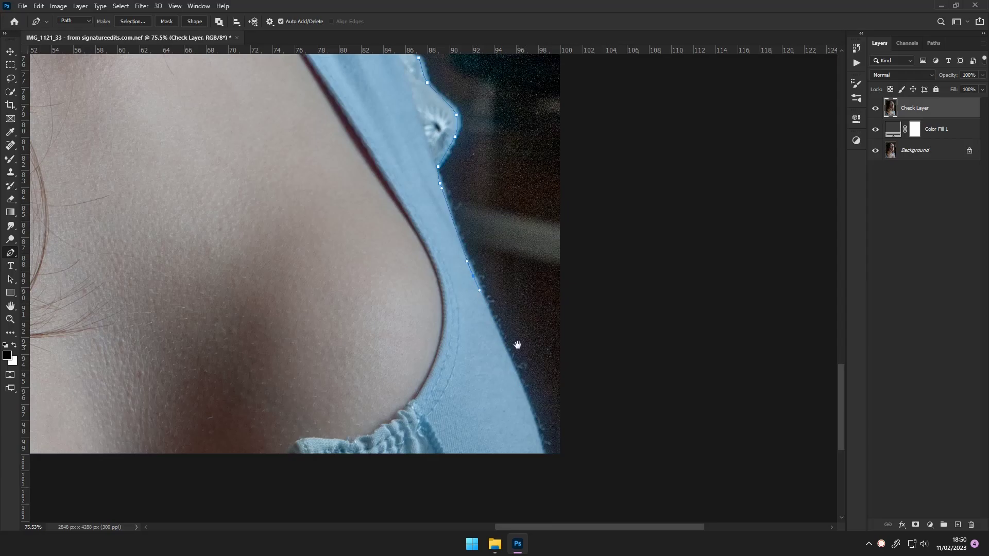
pyautogui.moveTo(518, 344); pyautogui.dragTo(464, 231)
pyautogui.click(486, 319)
pyautogui.click(489, 343)
pyautogui.click(492, 366)
# Trace along the left hair edge, close the path around the subject and convert it to a selection.
pyautogui.scroll(-5, 455, 388)
pyautogui.scroll(5, 215, 338)
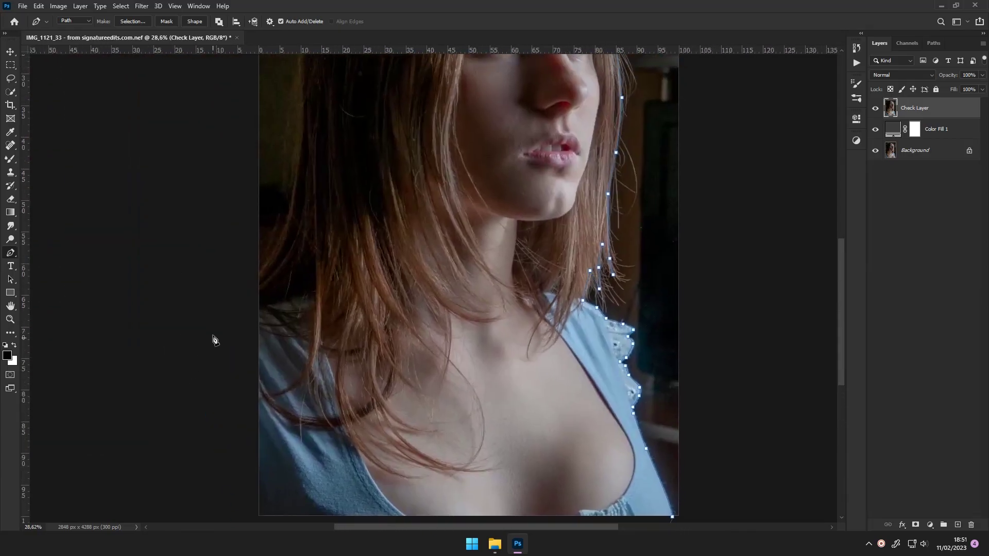
pyautogui.scroll(3, 205, 391)
pyautogui.moveTo(271, 277); pyautogui.dragTo(271, 239)
pyautogui.scroll(2, 276, 267)
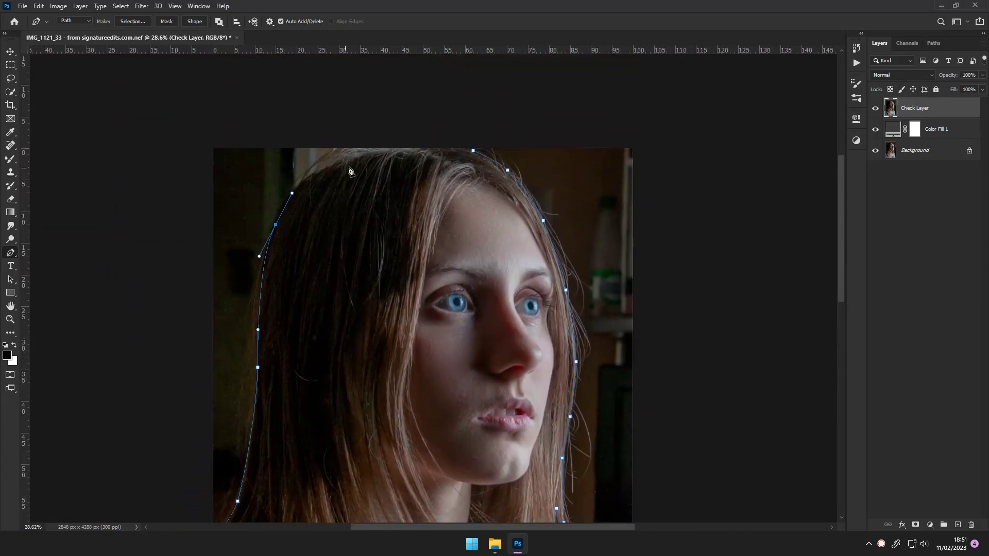
pyautogui.click(508, 170)
pyautogui.hotkey('ctrl', 'Return')
# Mask Check Layer to the traced selection and change Color Fill 1 to black #000000.
pyautogui.click(916, 524)
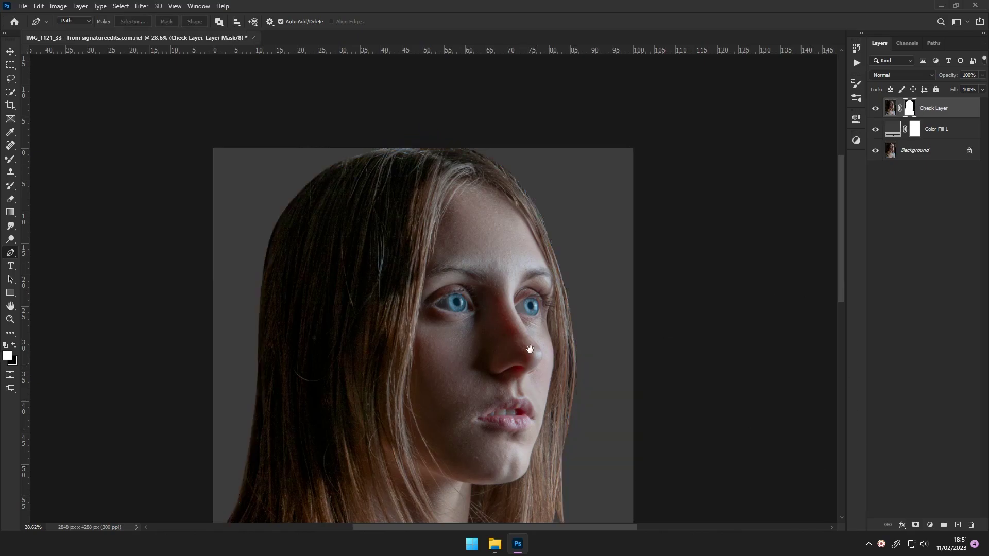
pyautogui.scroll(-3, 393, 287)
pyautogui.scroll(5, 451, 268)
pyautogui.scroll(-4, 451, 267)
pyautogui.doubleClick(893, 129)
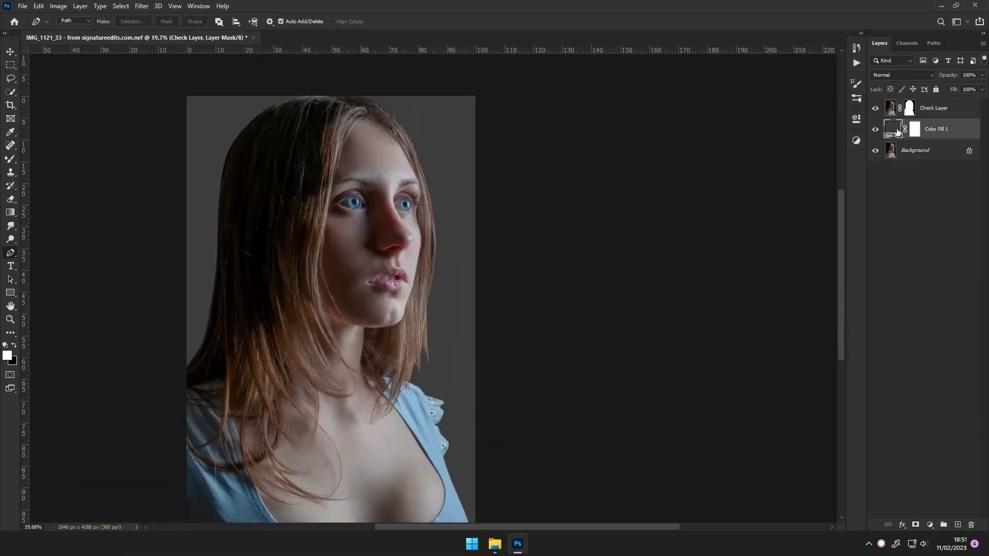
pyautogui.moveTo(577, 247); pyautogui.dragTo(546, 278)
pyautogui.click(791, 139)
# Target the Check Layer mask with white as the painting colour and choose the Hair 03 brush.
pyautogui.press('p')
pyautogui.scroll(4, 483, 212)
pyautogui.scroll(-2, 464, 230)
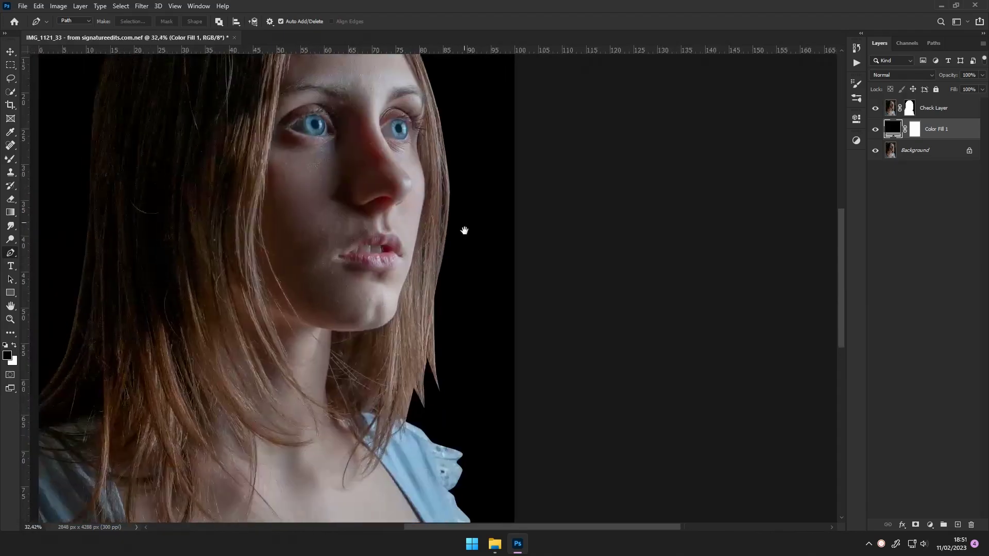
pyautogui.hotkey('alt', ']')
pyautogui.press('b')
pyautogui.rightClick(37, 105)
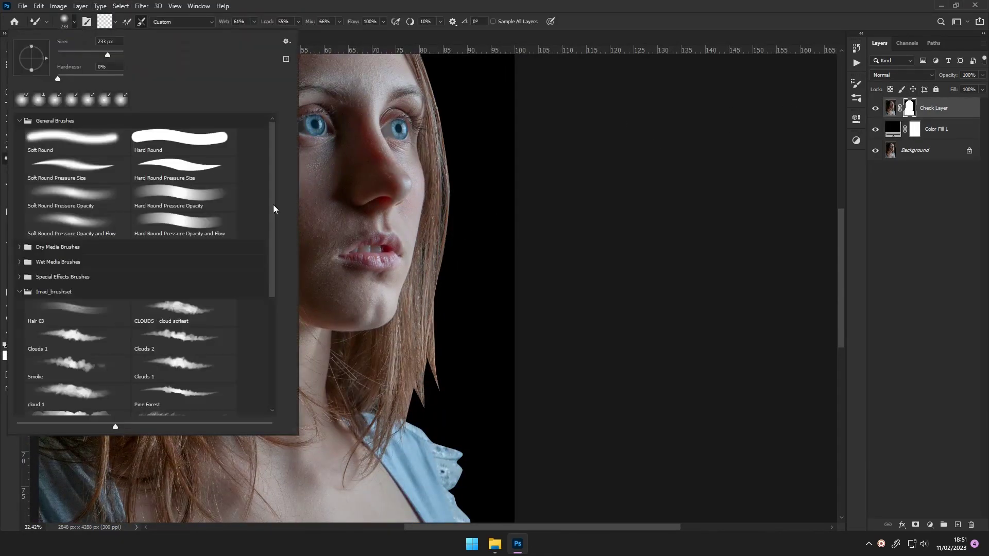
pyautogui.moveTo(273, 205); pyautogui.dragTo(263, 415)
pyautogui.press('.')
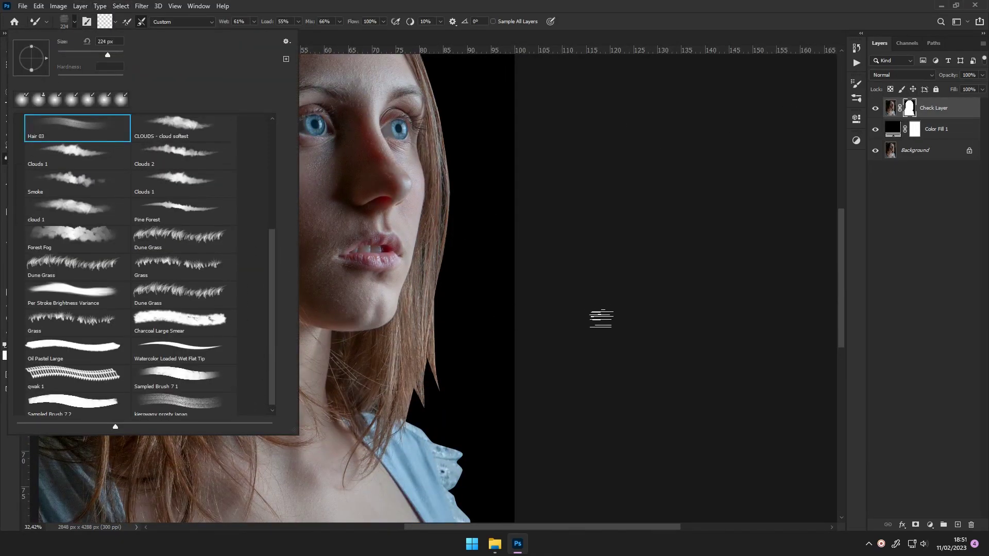
pyautogui.press('Escape')
pyautogui.scroll(2, 515, 334)
pyautogui.hotkey('shift', 'b')
pyautogui.rightClick(55, 55)
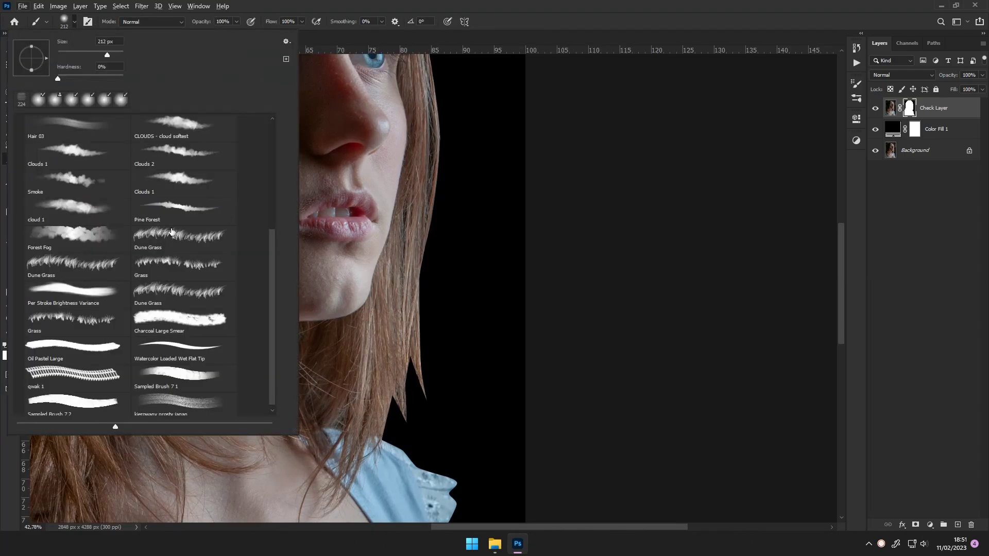
pyautogui.press('.')
pyautogui.press('Escape')
pyautogui.scroll(2, 515, 309)
# Paint white along the wispy hair edges with the Hair 03 brush at about 50 px.
pyautogui.keyDown('ctrl'); pyautogui.keyDown('alt'); pyautogui.rightClick(433, 312); pyautogui.keyUp('alt'); pyautogui.keyUp('ctrl')
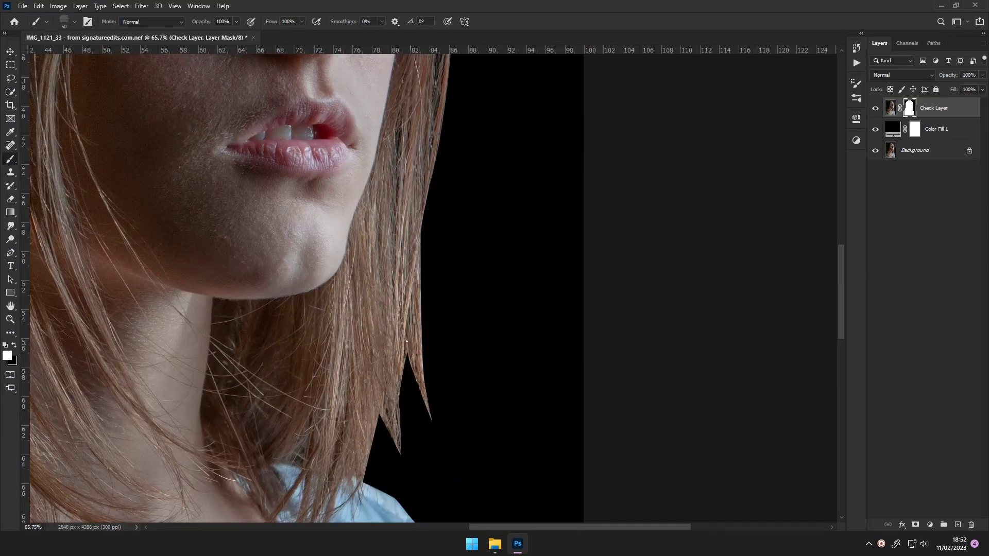
pyautogui.scroll(1, 413, 340)
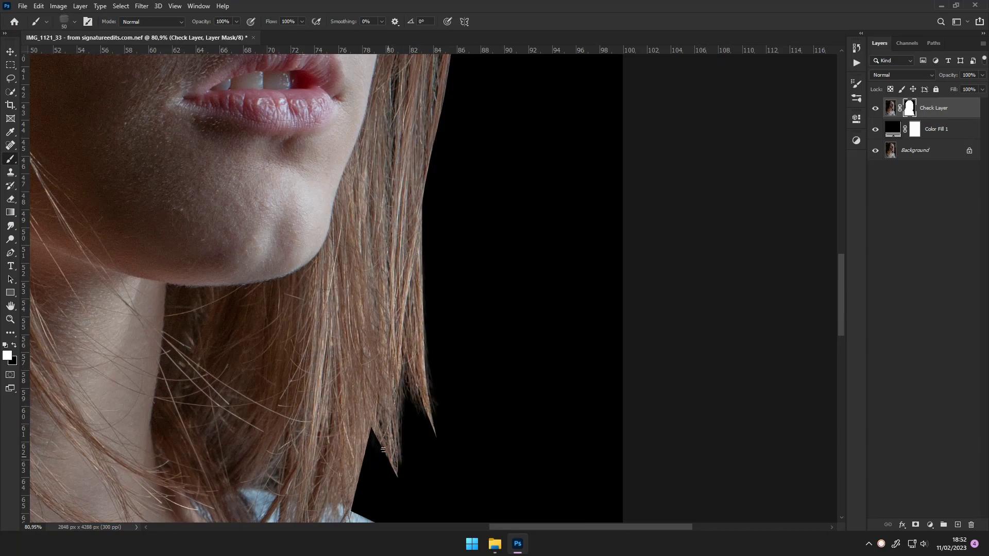
pyautogui.scroll(-2, 412, 329)
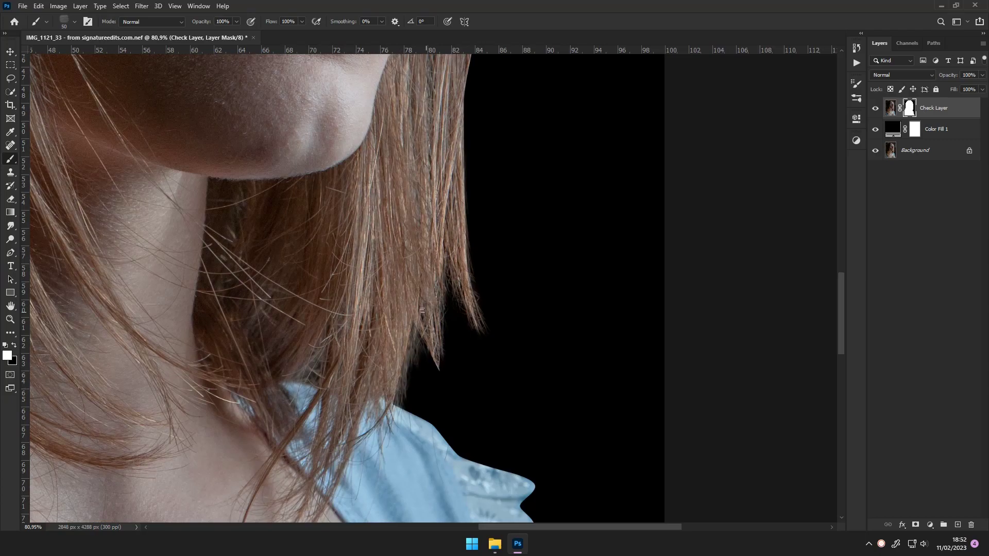
pyautogui.scroll(-3, 440, 355)
pyautogui.scroll(3, 393, 360)
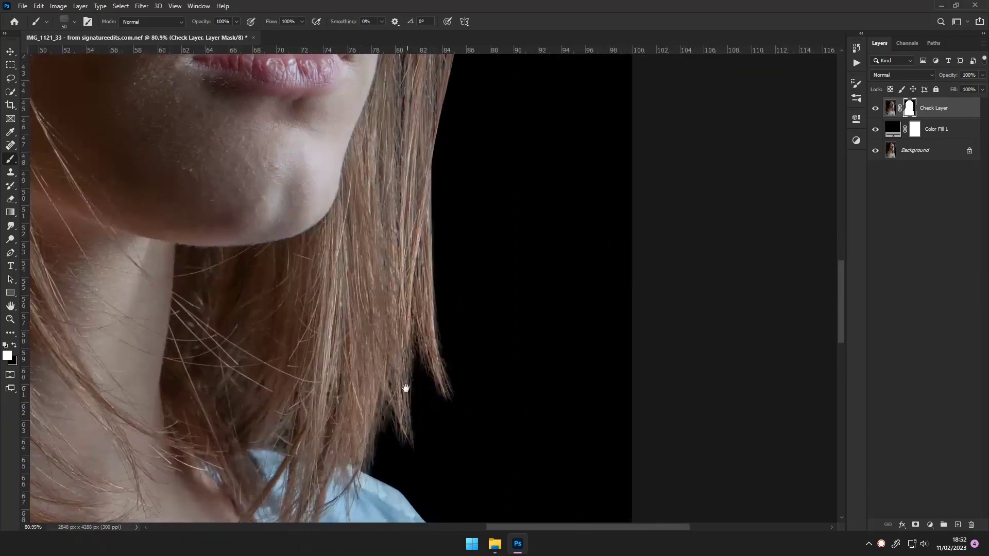
pyautogui.scroll(-3, 413, 335)
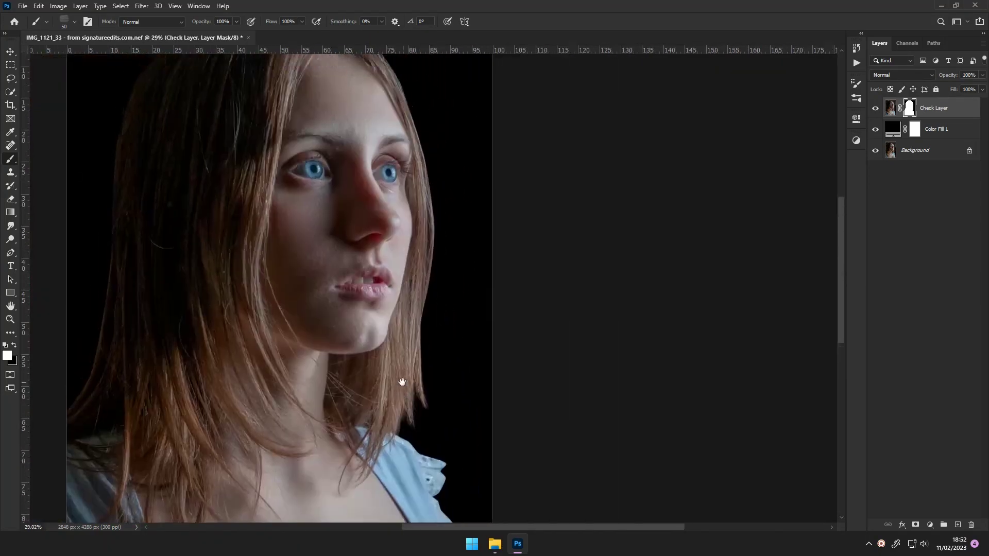
pyautogui.scroll(4, 490, 221)
pyautogui.scroll(-2, 444, 347)
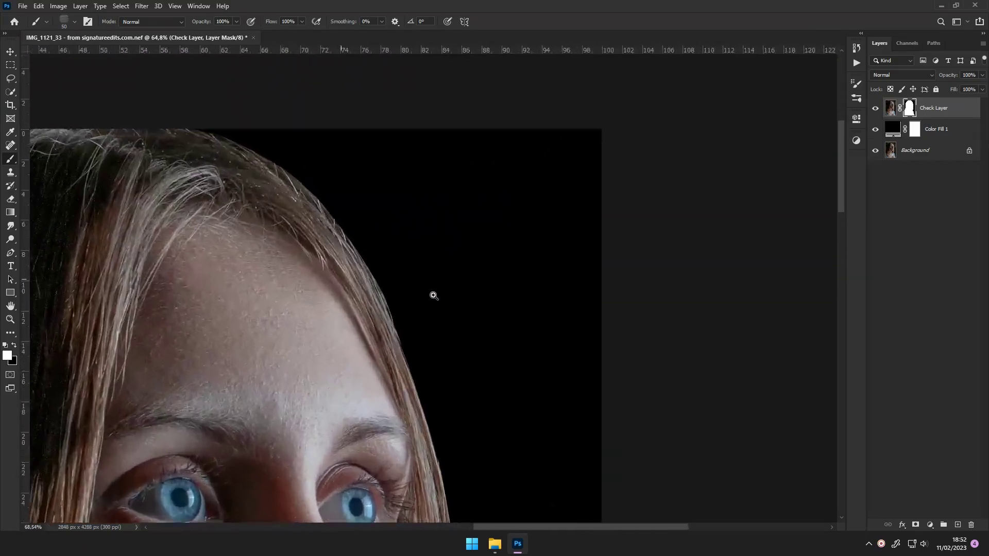
pyautogui.scroll(-5, 436, 294)
# Add a Curves adjustment with the black point moved right and a darkening S-curve.
pyautogui.click(929, 524)
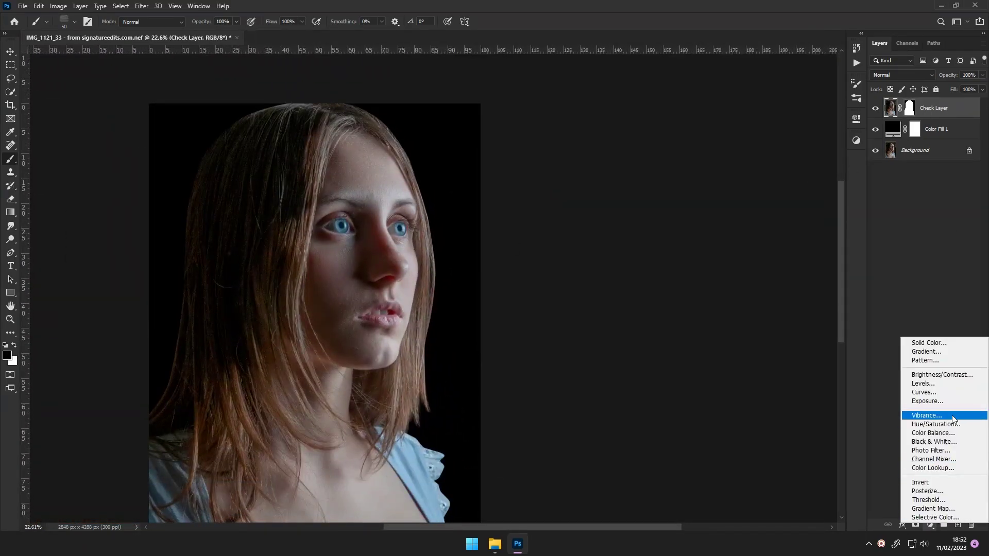
pyautogui.click(927, 395)
pyautogui.moveTo(727, 281); pyautogui.dragTo(743, 281)
pyautogui.moveTo(808, 193); pyautogui.dragTo(813, 198)
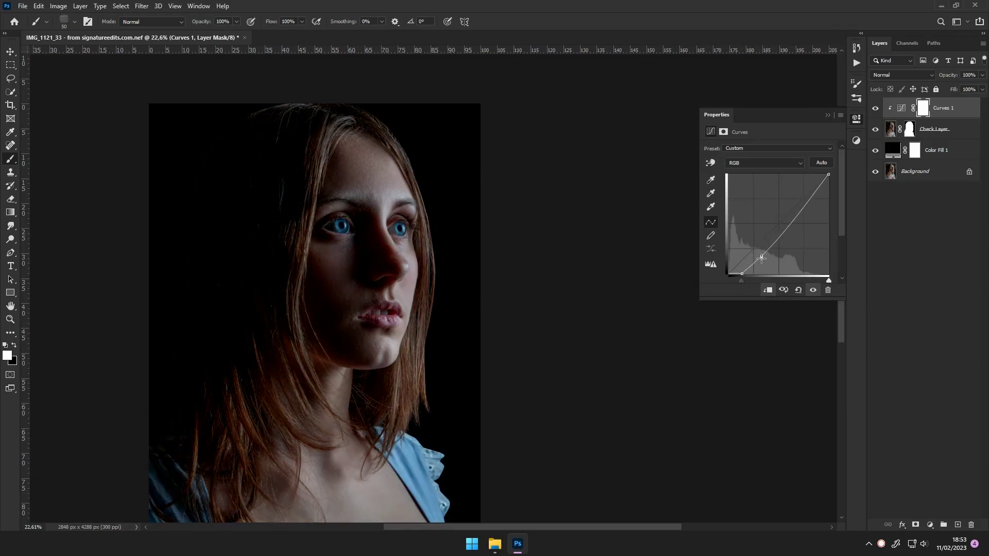
pyautogui.moveTo(761, 253); pyautogui.dragTo(761, 264)
pyautogui.moveTo(533, 211); pyautogui.dragTo(534, 199)
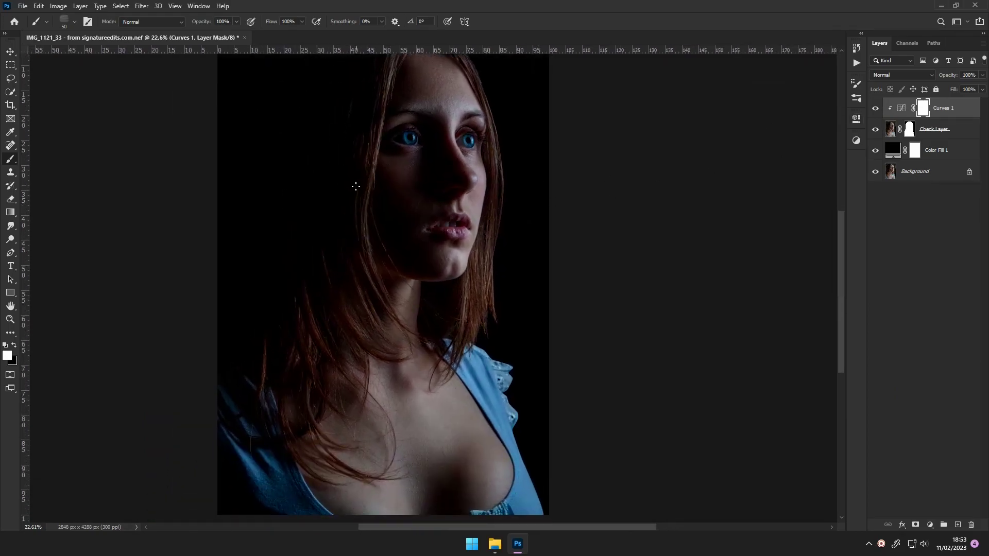
# Choose the soft round general brush for painting the Curves mask.
pyautogui.click(74, 21)
pyautogui.click(55, 99)
pyautogui.click(75, 21)
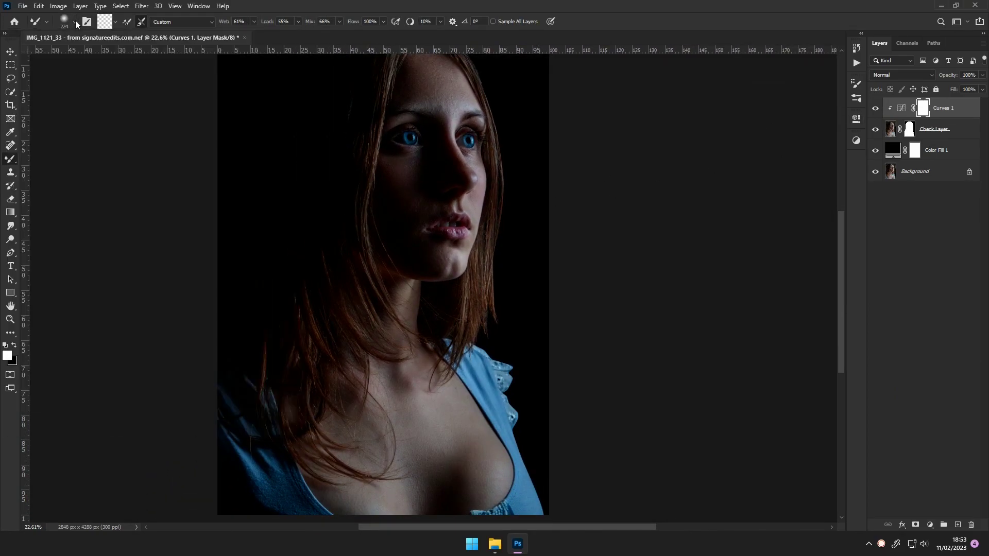
pyautogui.press('Escape')
pyautogui.scroll(5, 383, 236)
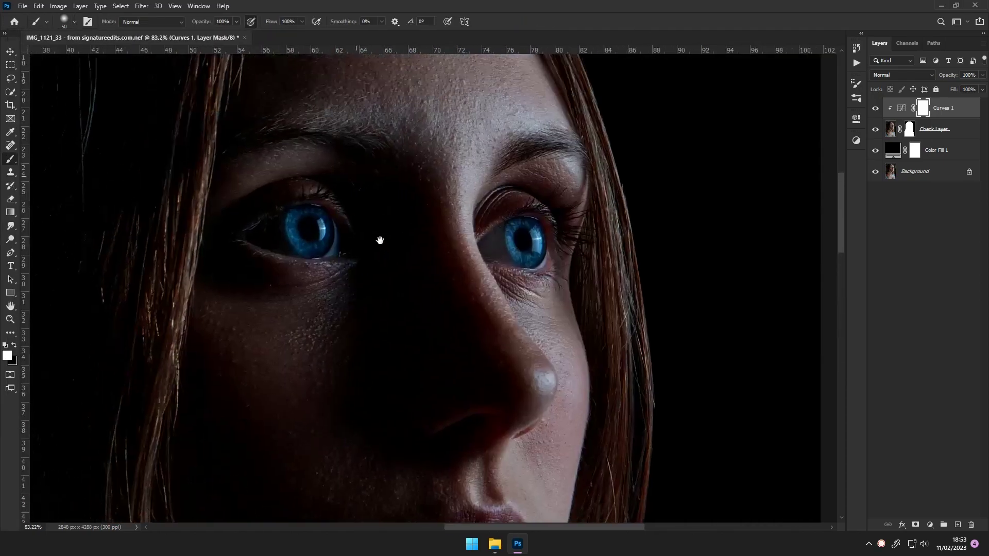
pyautogui.scroll(2, 332, 270)
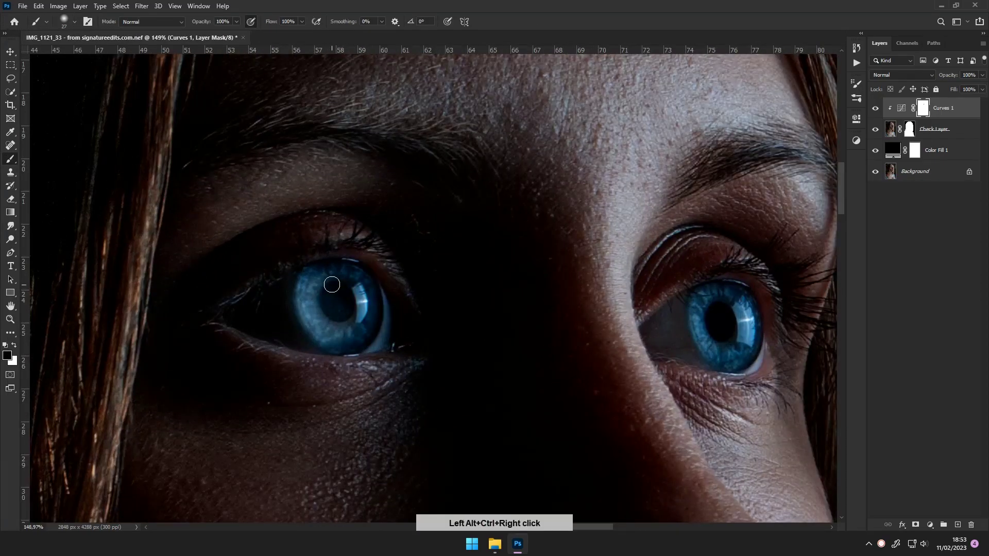
# Paint black over the left and right irises on the Curves mask to keep them bright.
pyautogui.moveTo(331, 285); pyautogui.dragTo(352, 342)
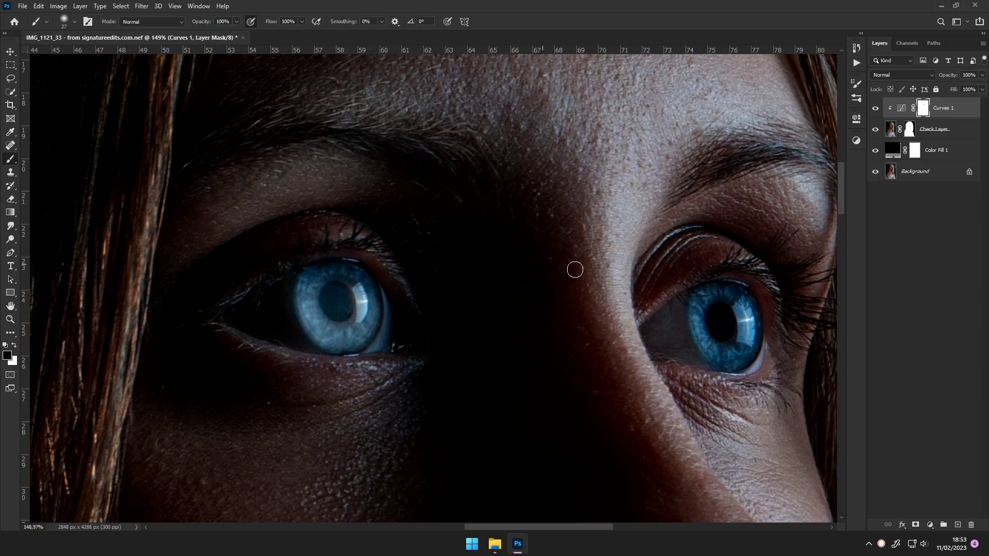
pyautogui.hscroll(3, 607, 362)
pyautogui.moveTo(607, 362); pyautogui.dragTo(588, 302)
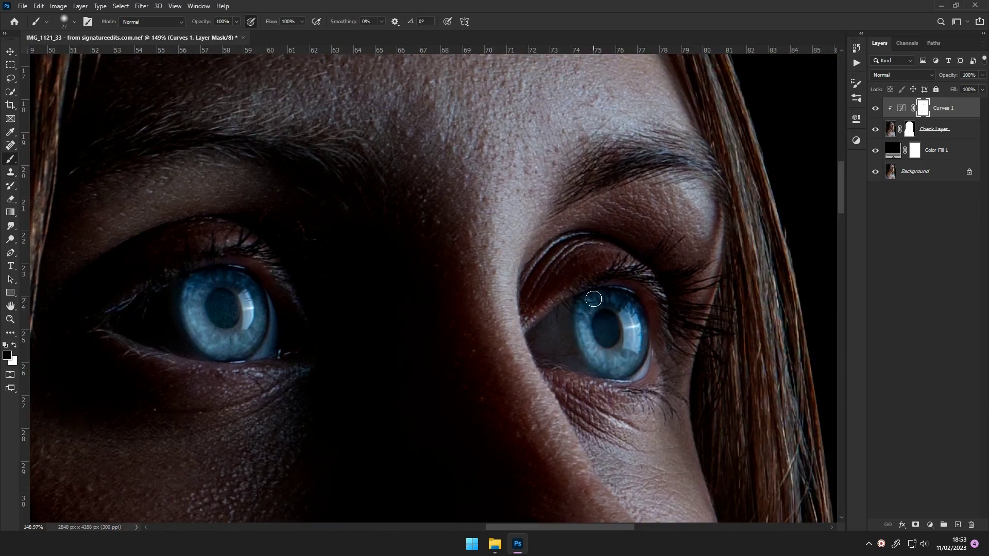
pyautogui.scroll(-3, 588, 303)
pyautogui.scroll(-3, 567, 284)
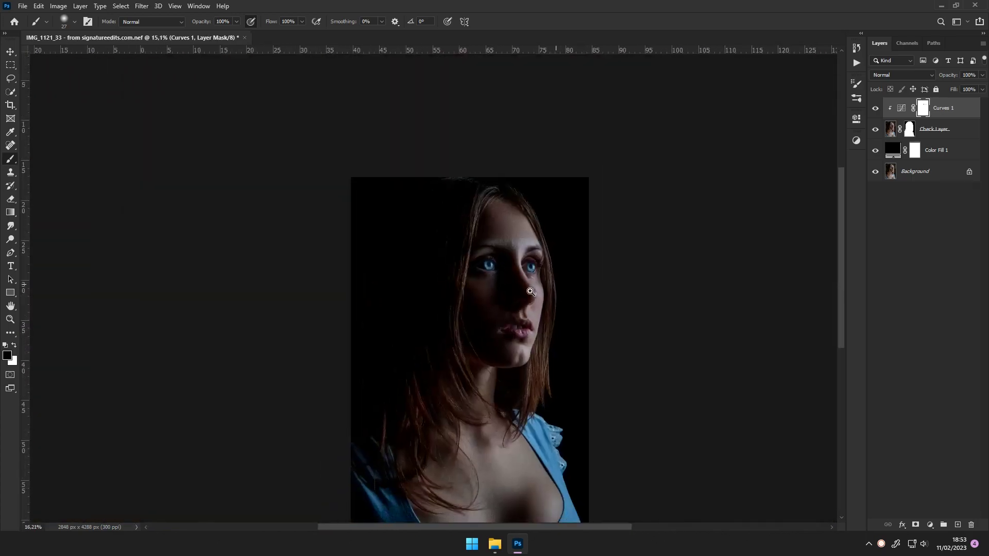
pyautogui.scroll(2, 517, 237)
pyautogui.scroll(-3, 634, 265)
# Add a Black & White adjustment layer and zoom out to view the whole face.
pyautogui.click(930, 524)
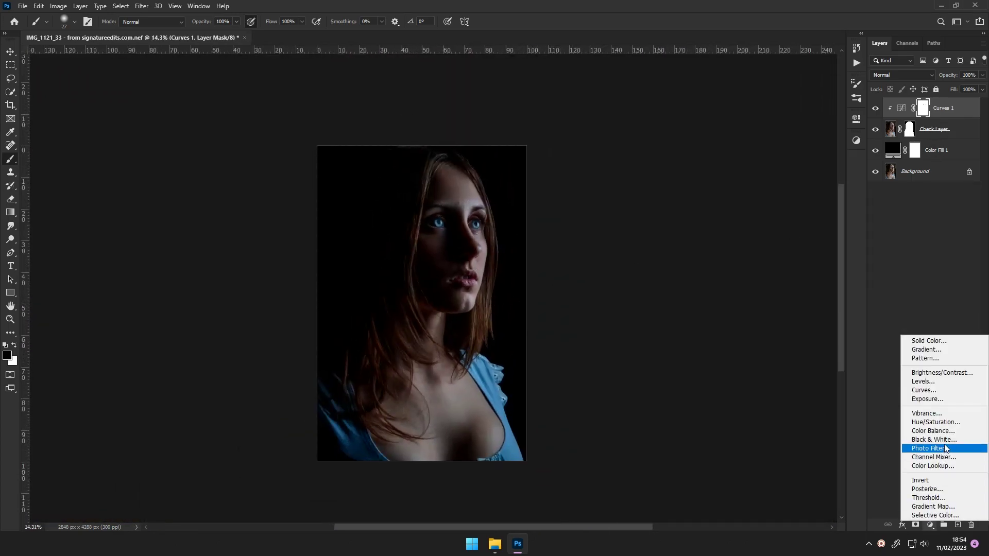
pyautogui.click(922, 449)
pyautogui.click(856, 118)
pyautogui.scroll(7, 657, 177)
pyautogui.scroll(2, 316, 248)
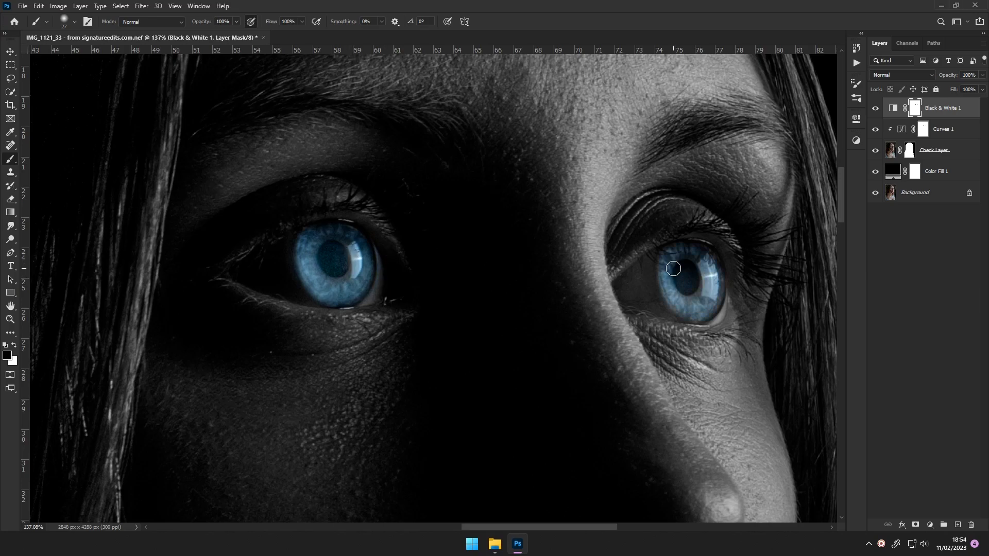
pyautogui.moveTo(681, 290); pyautogui.dragTo(481, 298)
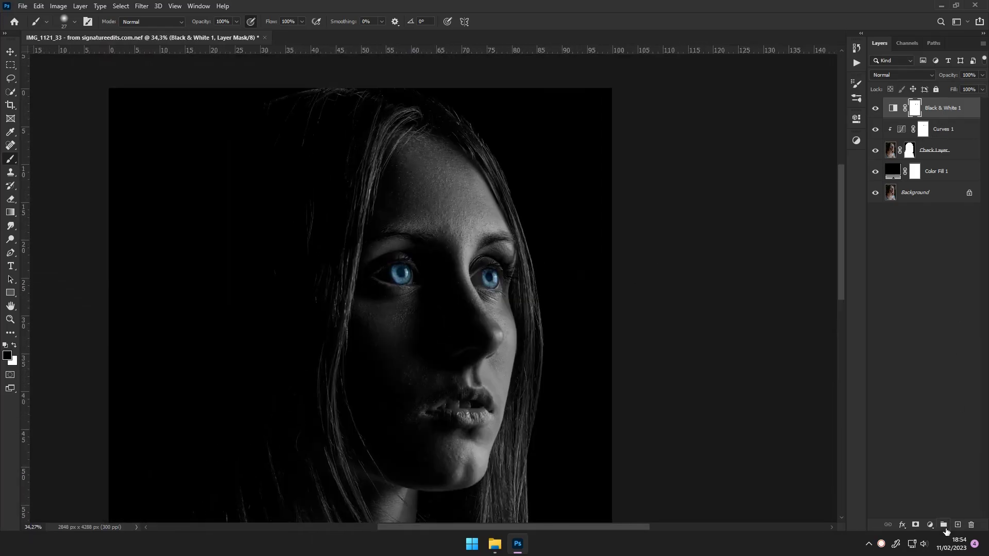
# Add a Solid Color fill layer with grey 747474 sampled from the forehead.
pyautogui.click(929, 525)
pyautogui.click(938, 171)
pyautogui.click(929, 525)
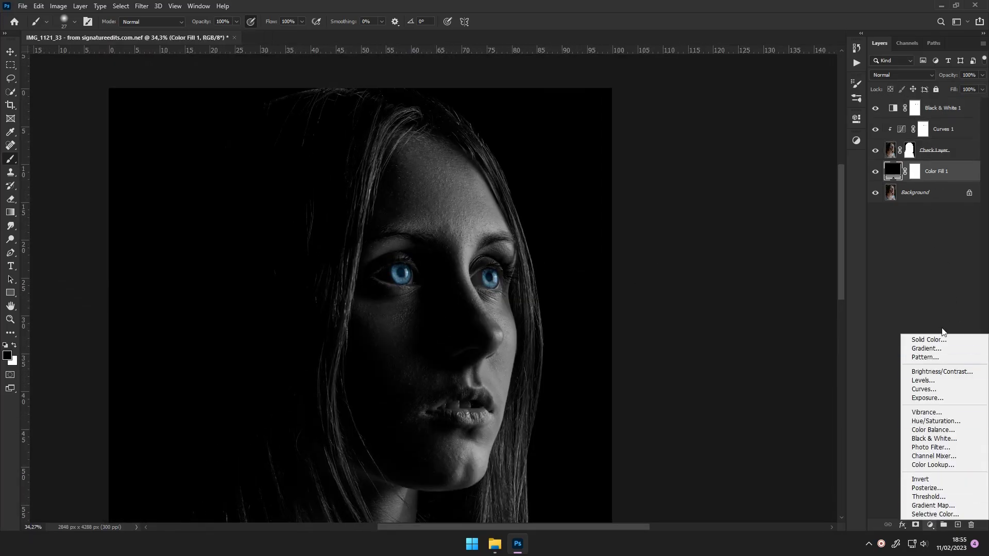
pyautogui.click(922, 336)
pyautogui.click(495, 163)
pyautogui.scroll(5, 458, 112)
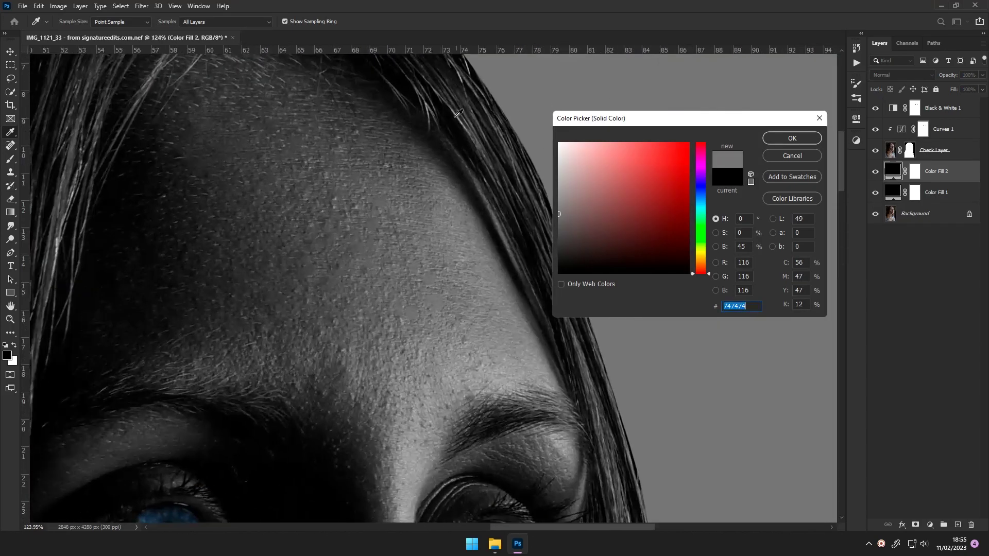
pyautogui.press('Return')
# Move the grey fill above Curves 1 and invert its mask to black.
pyautogui.hotkey('ctrl', ']')
pyautogui.hotkey('ctrl', ']')
pyautogui.scroll(-5, 638, 227)
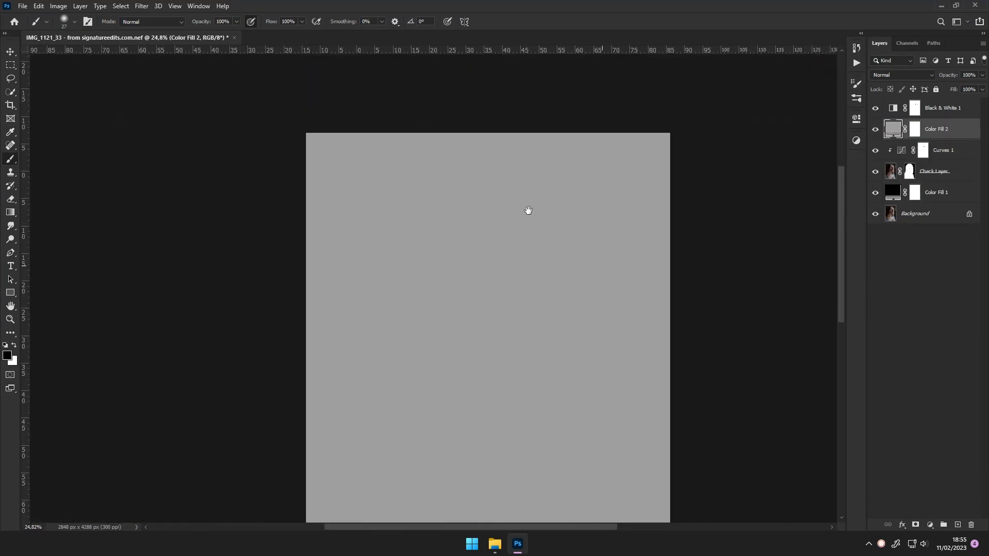
pyautogui.press('b')
pyautogui.hotkey('ctrl', 'i')
pyautogui.scroll(3, 522, 121)
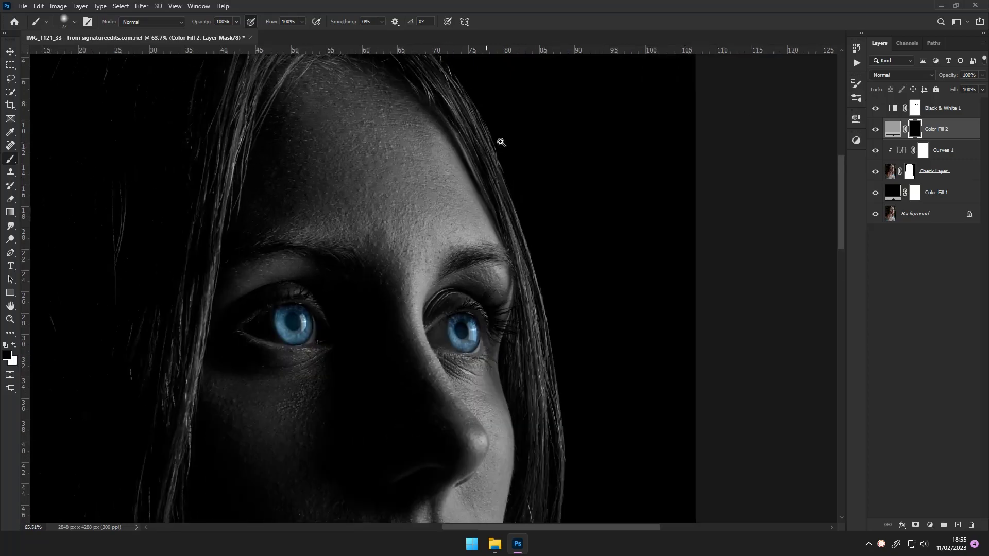
pyautogui.scroll(2, 501, 144)
pyautogui.scroll(2, 452, 186)
# Switch to white and set up a smaller brush with adjusted shape dynamics.
pyautogui.press('x')
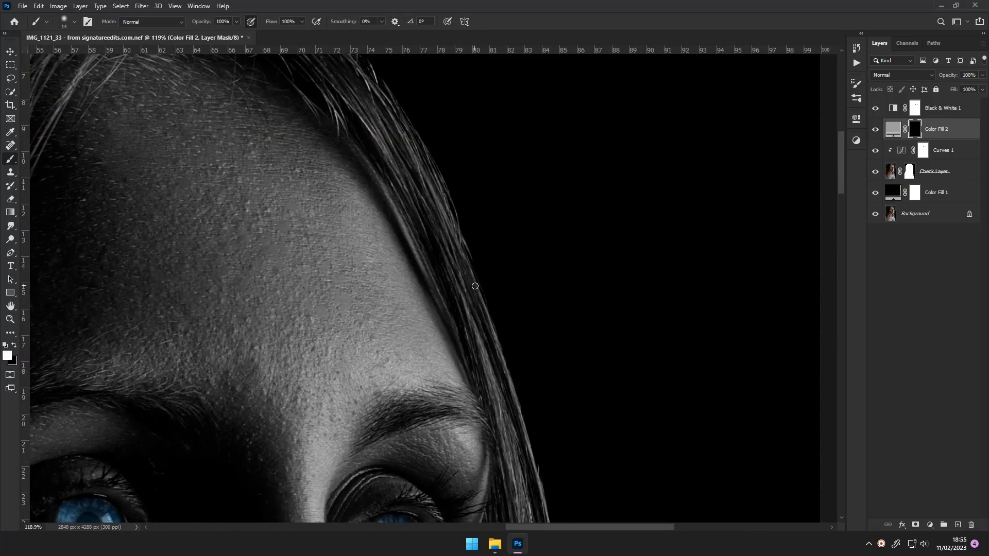
pyautogui.click(856, 83)
pyautogui.click(685, 122)
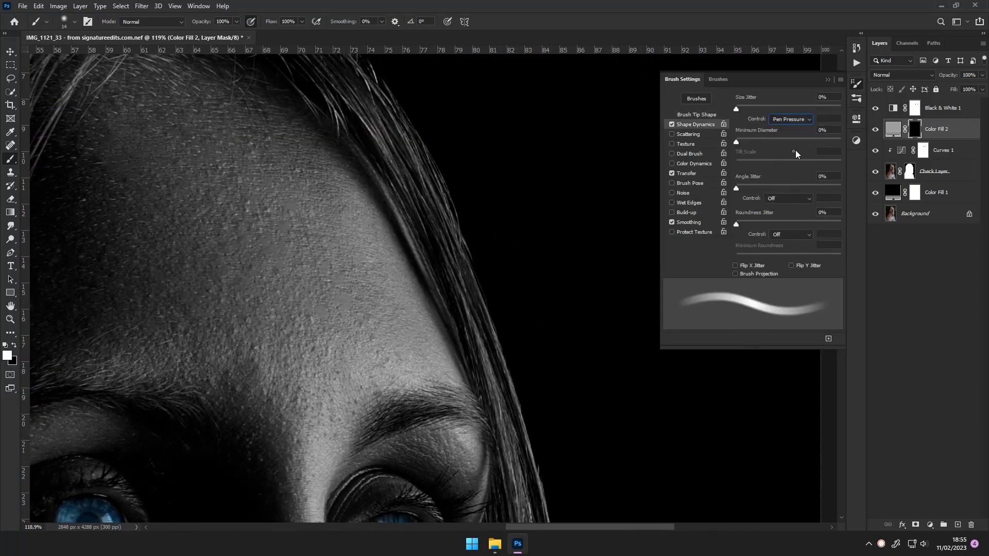
pyautogui.click(857, 83)
pyautogui.moveTo(430, 188); pyautogui.dragTo(403, 229)
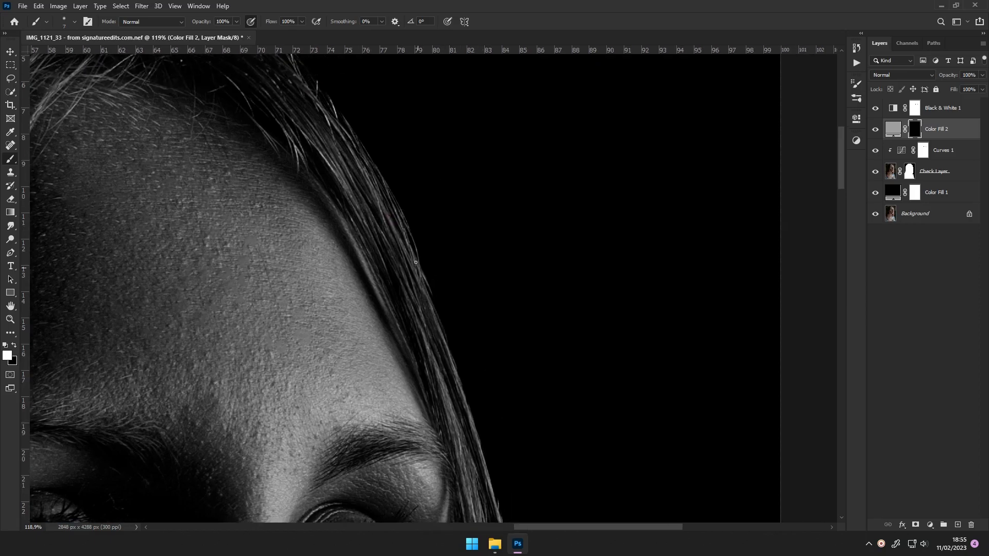
# Paint white along the hair edge beside the forehead, then level the canvas rotation.
pyautogui.moveTo(416, 263); pyautogui.dragTo(452, 373)
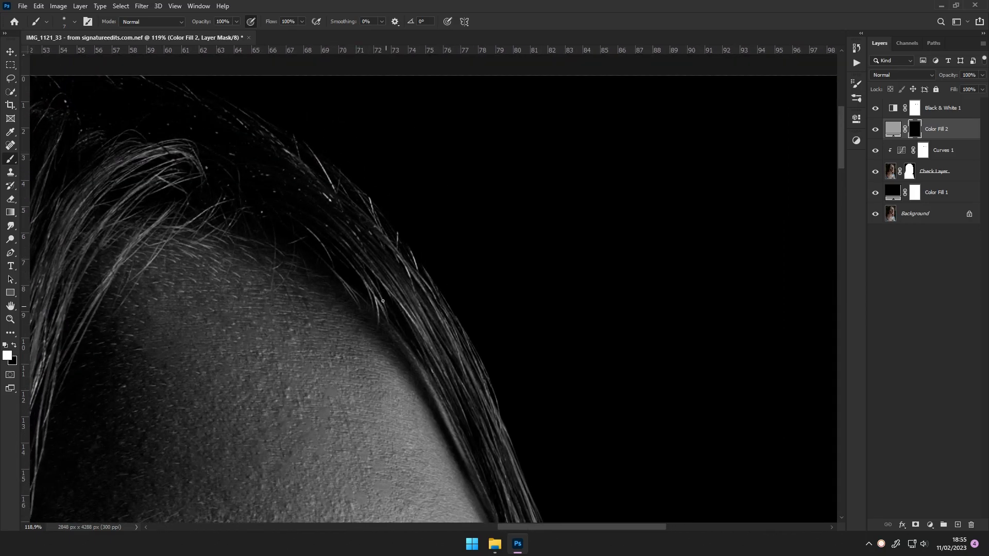
pyautogui.scroll(1, 355, 222)
pyautogui.moveTo(354, 221)
pyautogui.mouseDown()
pyautogui.moveTo(379, 250)
pyautogui.moveTo(503, 258)
pyautogui.moveTo(362, 336)
pyautogui.mouseUp()
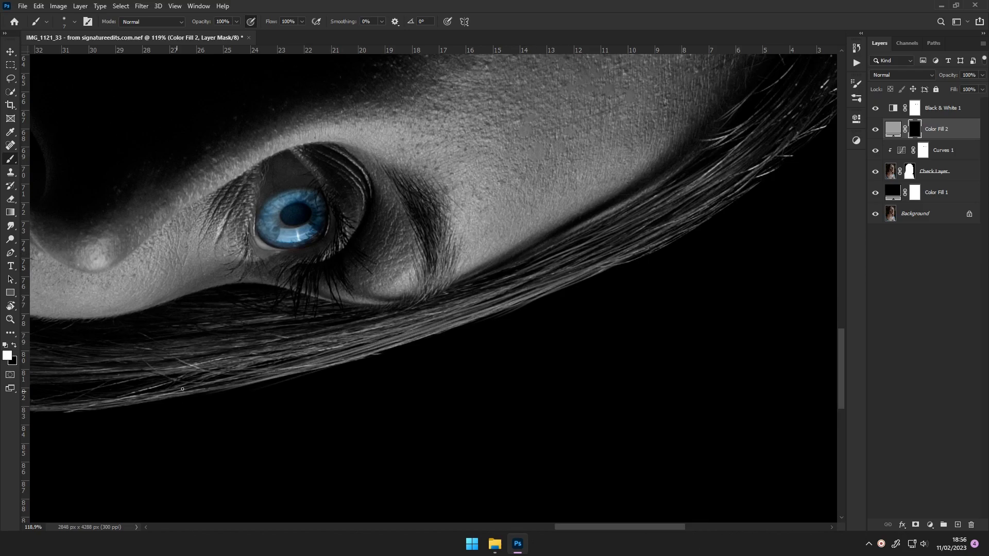
pyautogui.hscroll(-10, 336, 353)
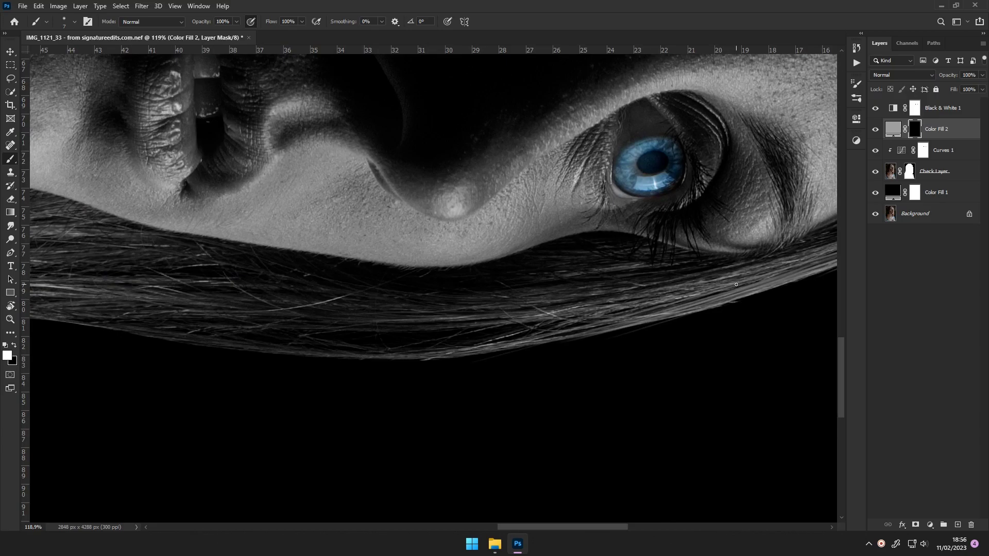
pyautogui.press('r')
pyautogui.press('Escape')
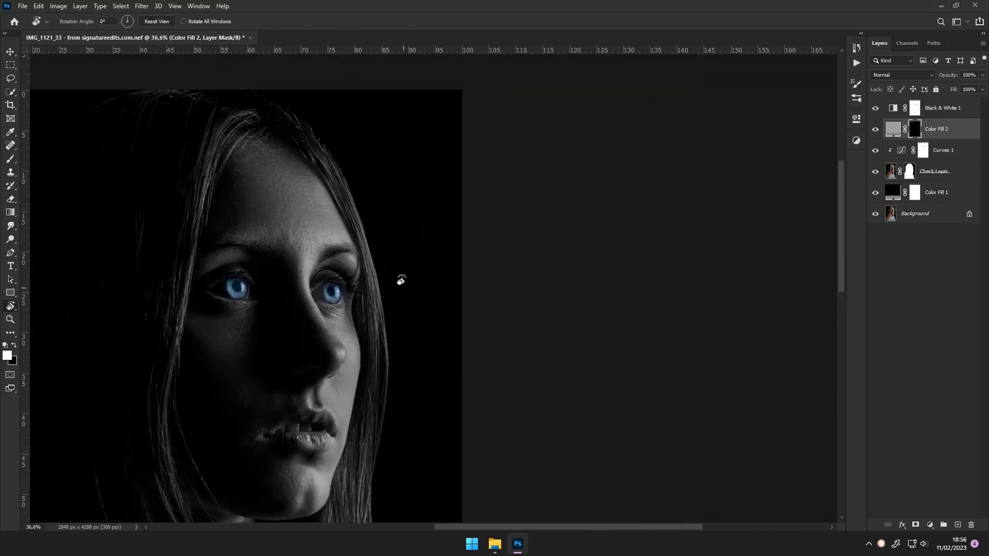
# Brighten the loose hair strands on the left side and beside the cheek.
pyautogui.press('b')
pyautogui.scroll(5, 258, 154)
pyautogui.scroll(2, 326, 190)
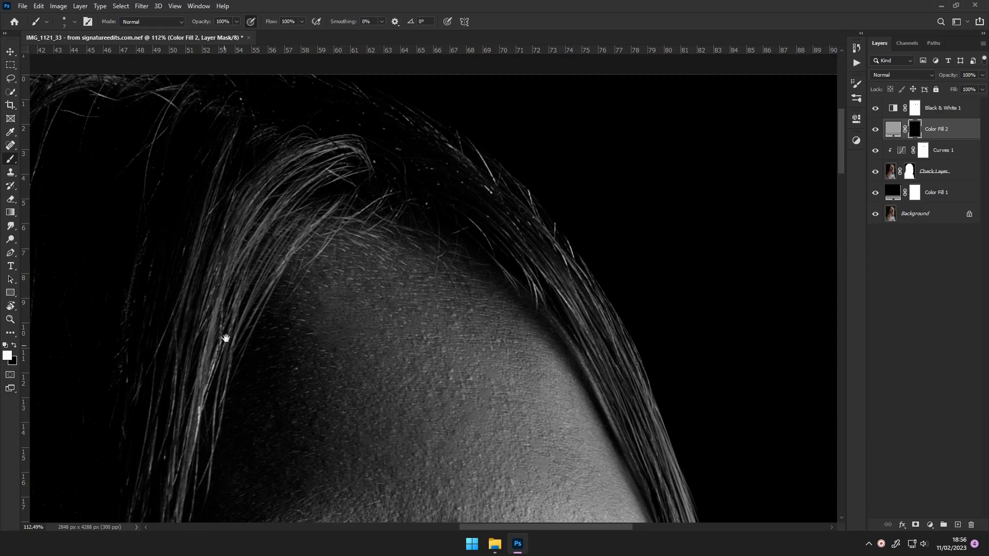
pyautogui.scroll(-3, 222, 376)
pyautogui.scroll(-3, 226, 309)
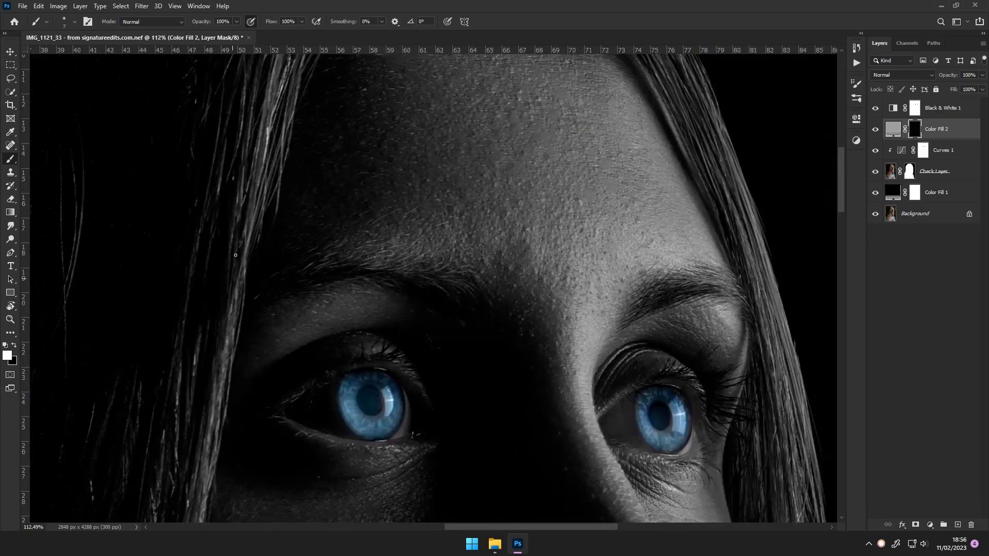
pyautogui.moveTo(236, 147); pyautogui.dragTo(227, 136)
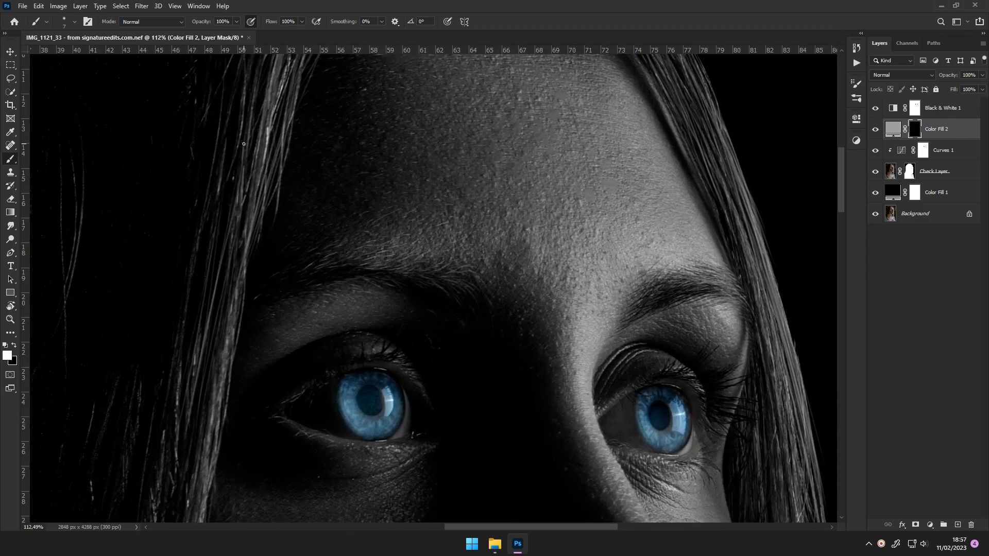
pyautogui.scroll(-2, 231, 264)
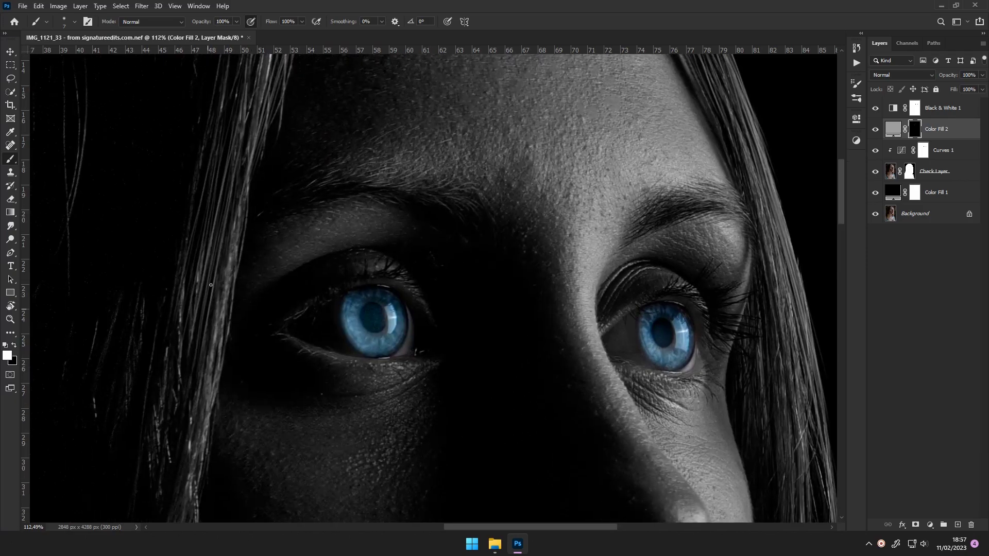
pyautogui.moveTo(232, 264); pyautogui.dragTo(173, 458)
pyautogui.moveTo(260, 145); pyautogui.dragTo(237, 268)
pyautogui.scroll(-2, 287, 204)
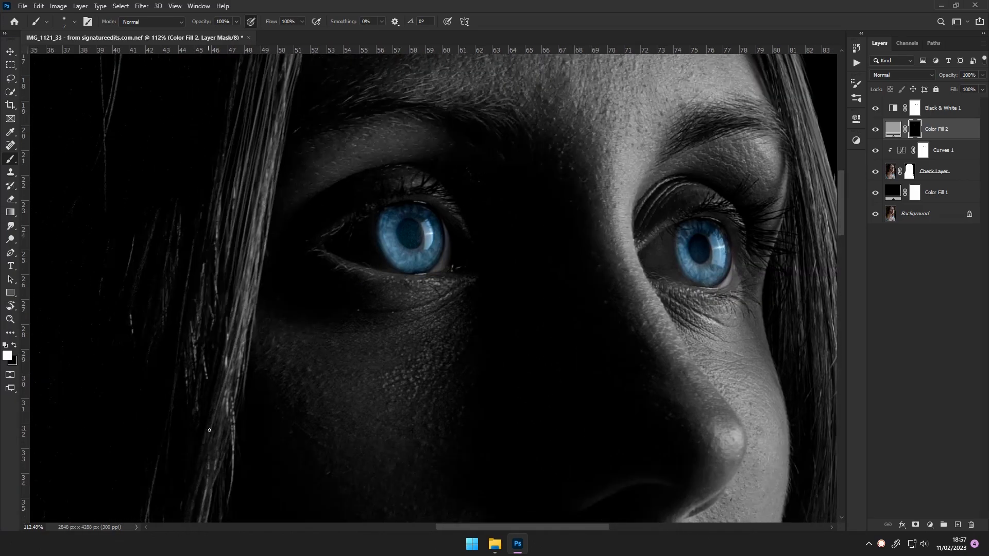
pyautogui.scroll(-6, 312, 264)
pyautogui.scroll(4, 313, 288)
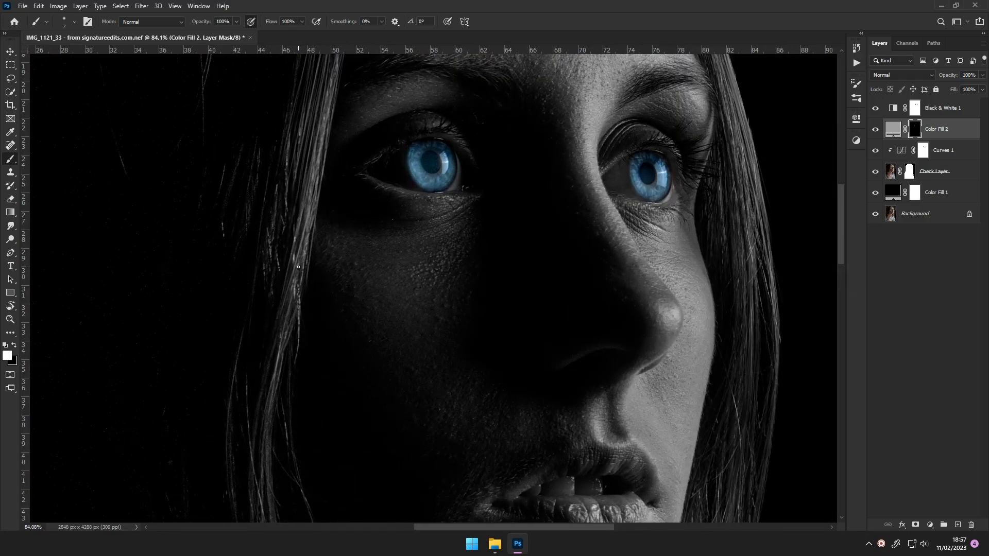
pyautogui.moveTo(298, 267); pyautogui.dragTo(250, 456)
pyautogui.scroll(-2, 301, 304)
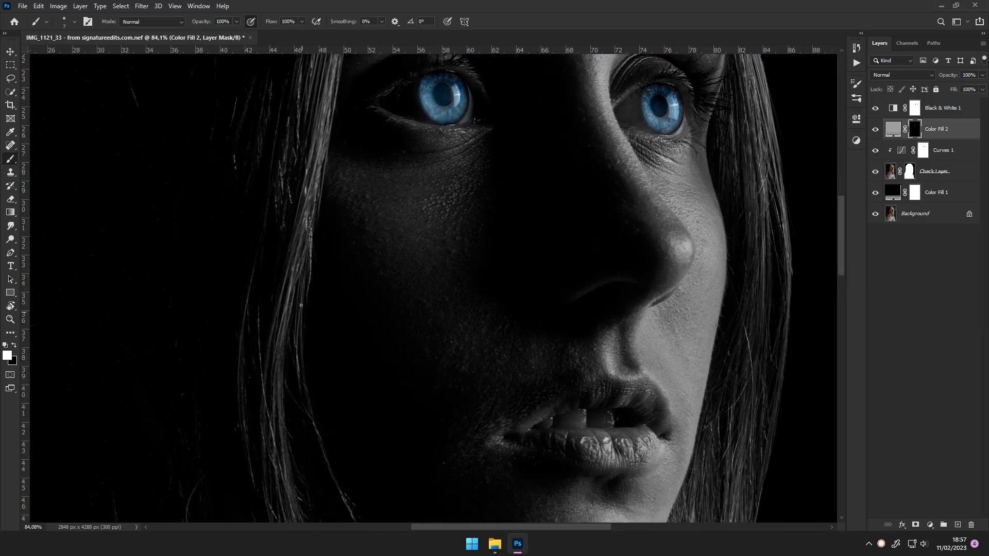
# Zoom in on the eyes and brighten more strands up the left hair edge.
pyautogui.moveTo(323, 156); pyautogui.dragTo(298, 369)
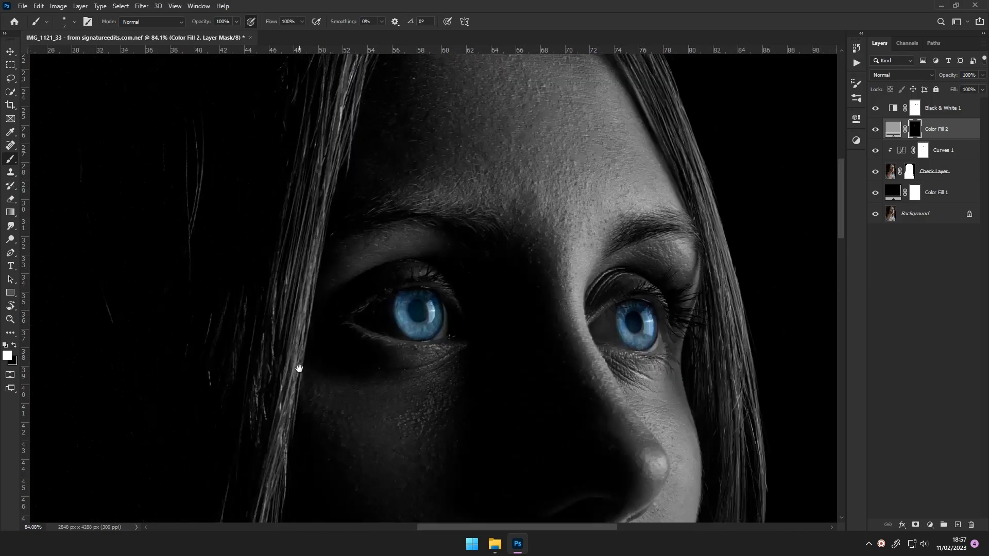
pyautogui.moveTo(322, 173)
pyautogui.mouseDown()
pyautogui.moveTo(316, 272)
pyautogui.moveTo(374, 266)
pyautogui.mouseUp()
pyautogui.scroll(-3, 323, 238)
pyautogui.scroll(-5, 336, 259)
pyautogui.scroll(2, 342, 235)
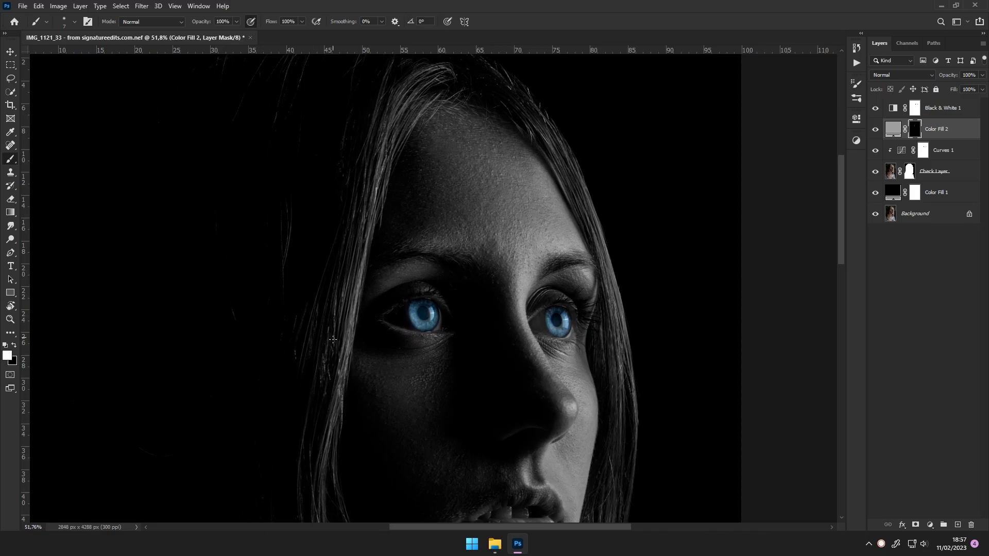
pyautogui.scroll(2, 332, 339)
pyautogui.moveTo(333, 340); pyautogui.dragTo(353, 227)
pyautogui.moveTo(329, 297); pyautogui.dragTo(309, 401)
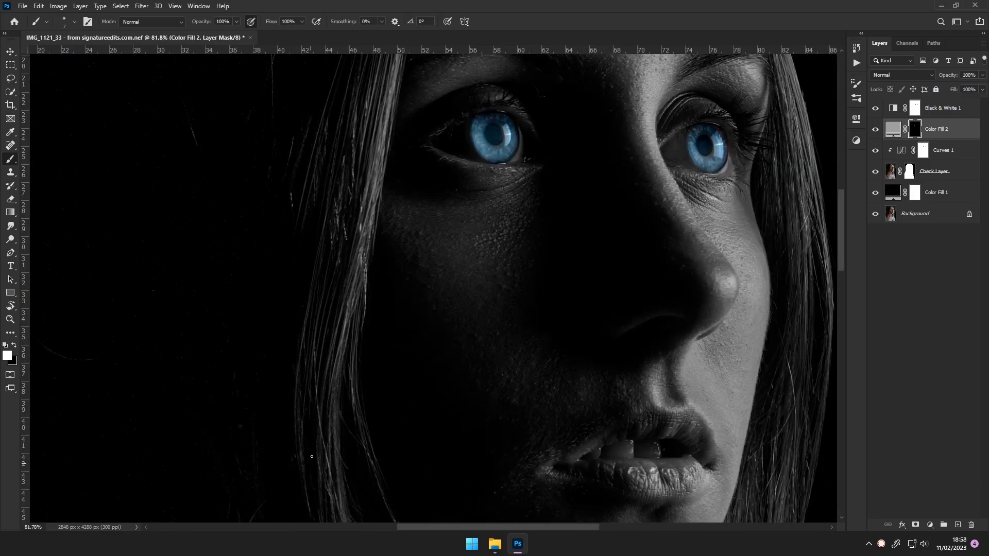
pyautogui.scroll(3, 354, 250)
pyautogui.scroll(-1, 359, 201)
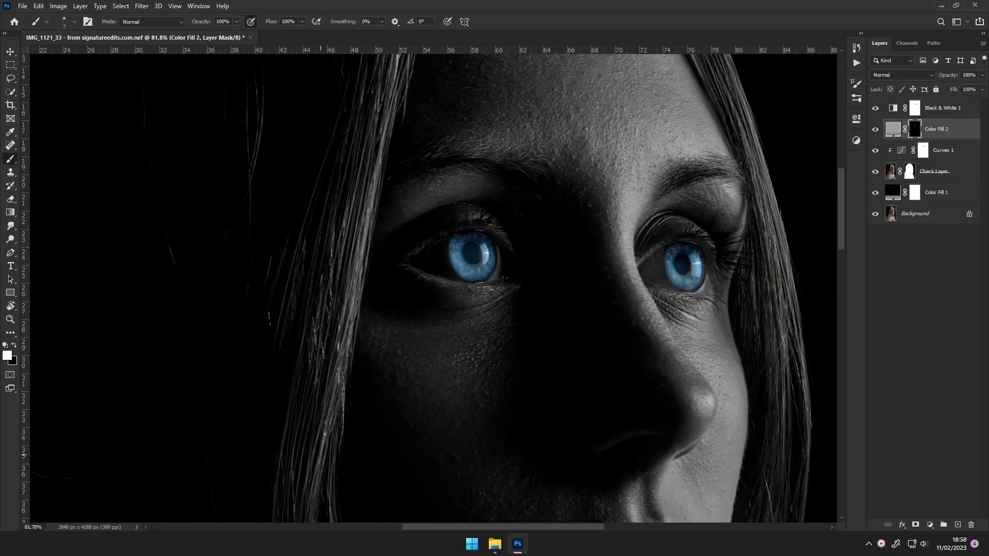
pyautogui.scroll(-1, 359, 201)
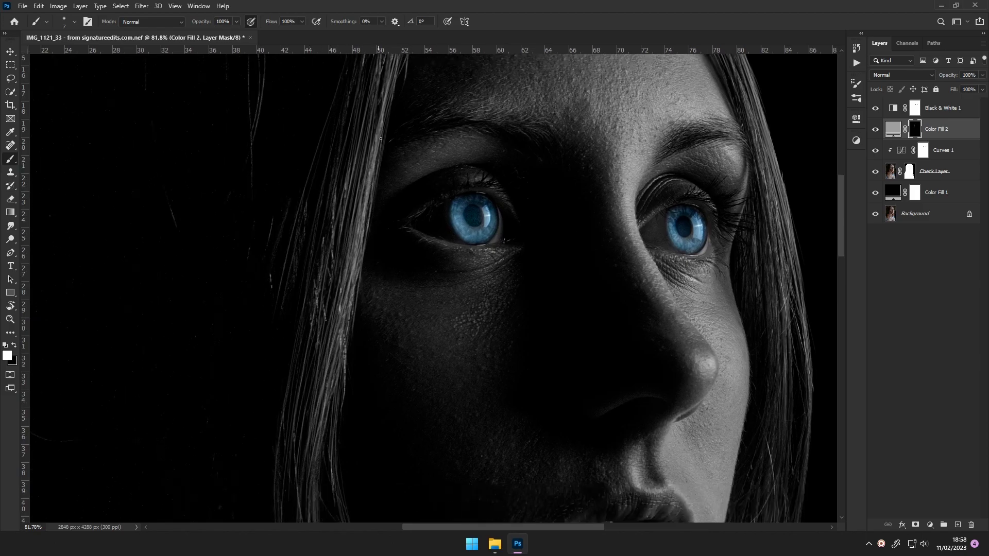
pyautogui.moveTo(353, 244); pyautogui.dragTo(382, 150)
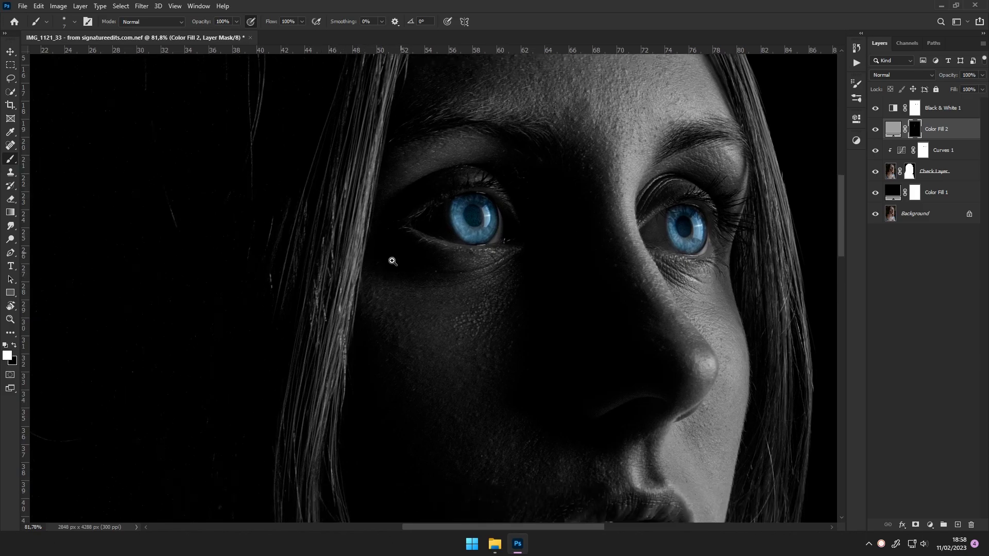
# Zoom in and out around the hair to inspect the brightened strands.
pyautogui.scroll(-5, 393, 261)
pyautogui.scroll(2, 391, 277)
pyautogui.scroll(2, 399, 254)
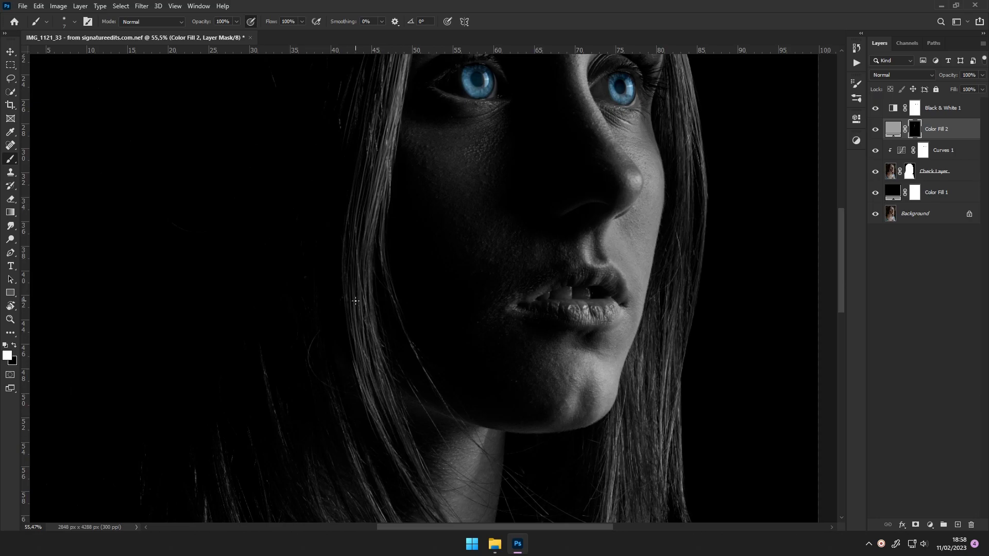
pyautogui.scroll(1, 394, 340)
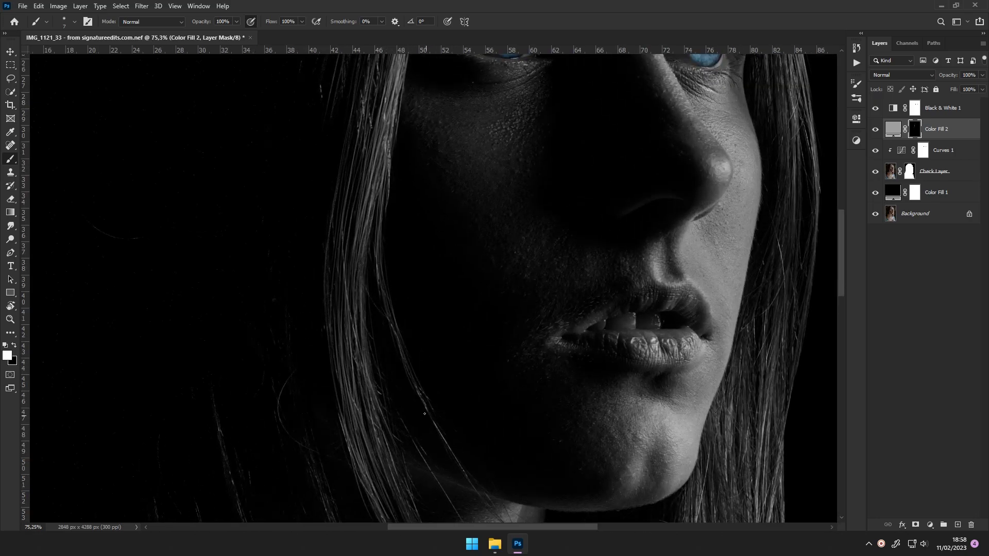
pyautogui.scroll(-3, 360, 267)
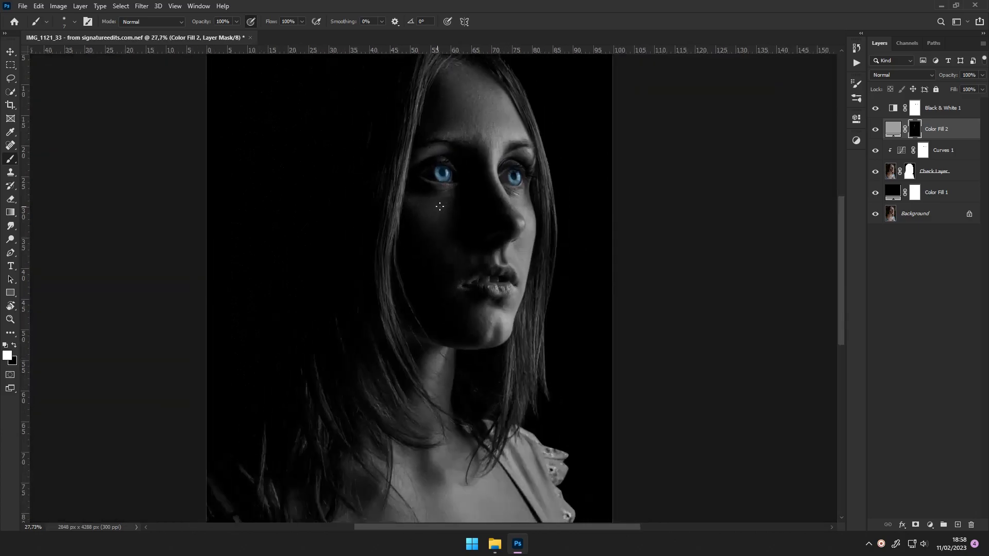
pyautogui.scroll(2, 419, 137)
pyautogui.scroll(1, 387, 262)
pyautogui.scroll(-3, 372, 320)
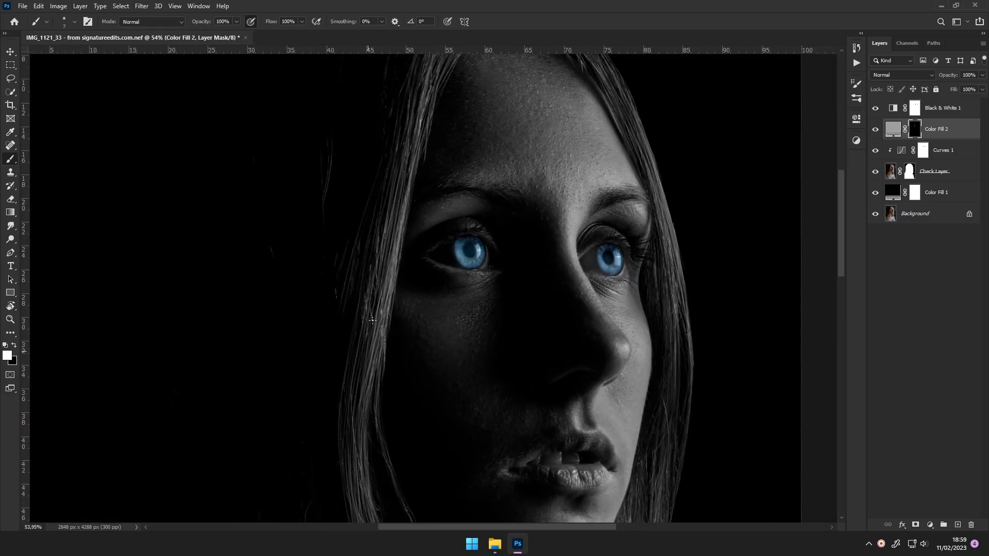
pyautogui.scroll(-3, 403, 202)
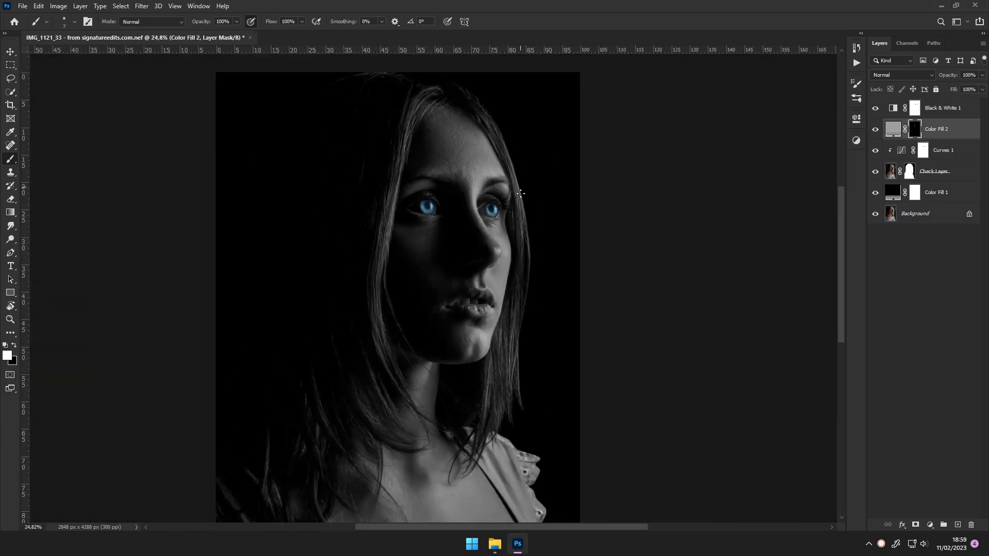
pyautogui.scroll(3, 520, 193)
pyautogui.scroll(-3, 526, 297)
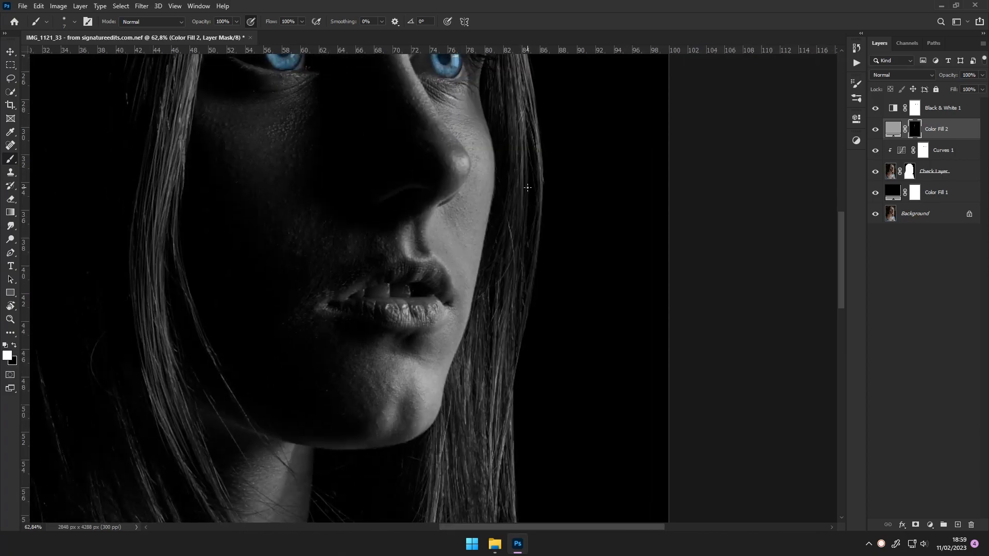
# Add a Solid Color fill layer with a near-black tone sampled from the image.
pyautogui.click(892, 129)
pyautogui.click(925, 192)
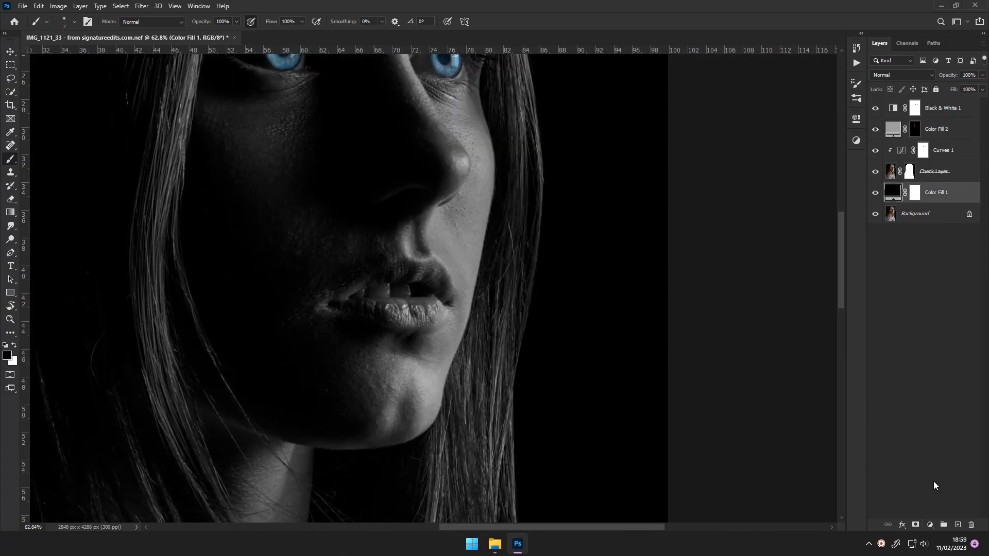
pyautogui.click(930, 525)
pyautogui.click(922, 340)
pyautogui.click(519, 238)
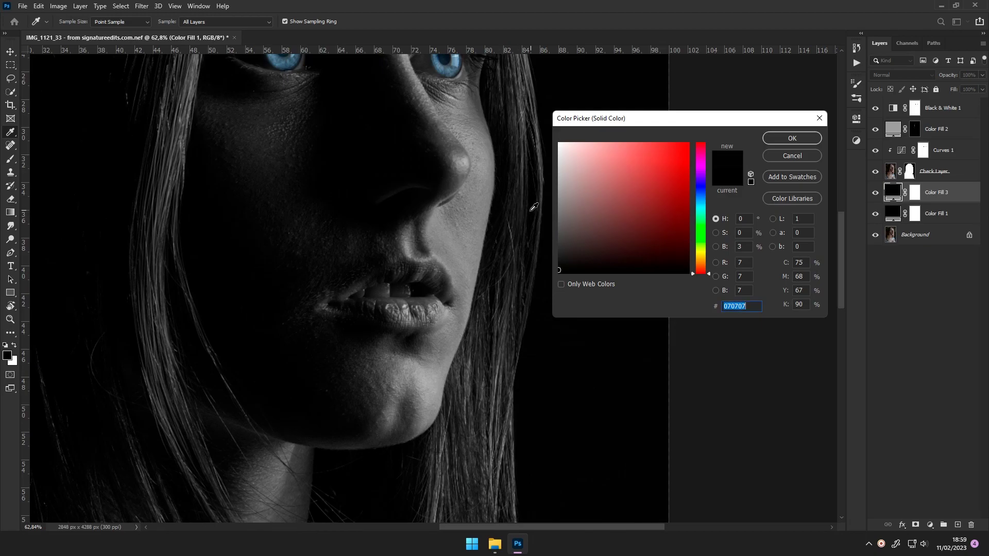
pyautogui.click(521, 210)
# Move Color Fill 3 above Curves 1 and invert its mask to black.
pyautogui.click(793, 138)
pyautogui.moveTo(915, 192); pyautogui.dragTo(915, 157)
pyautogui.hotkey('ctrl', 'i')
pyautogui.scroll(5, 525, 209)
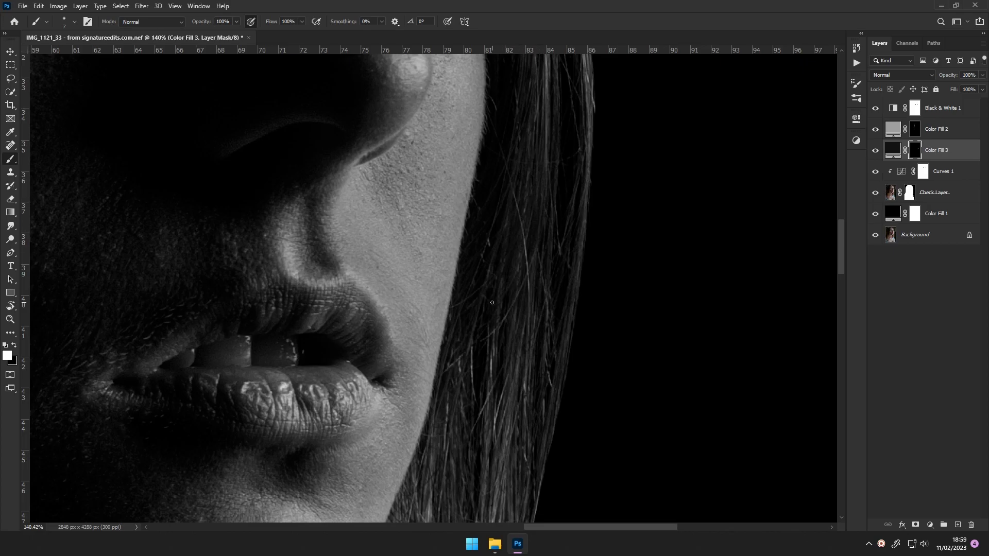
# Pick a different brush and enlarge it to about 117 px.
pyautogui.rightClick(252, 146)
pyautogui.click(82, 313)
pyautogui.press('Escape')
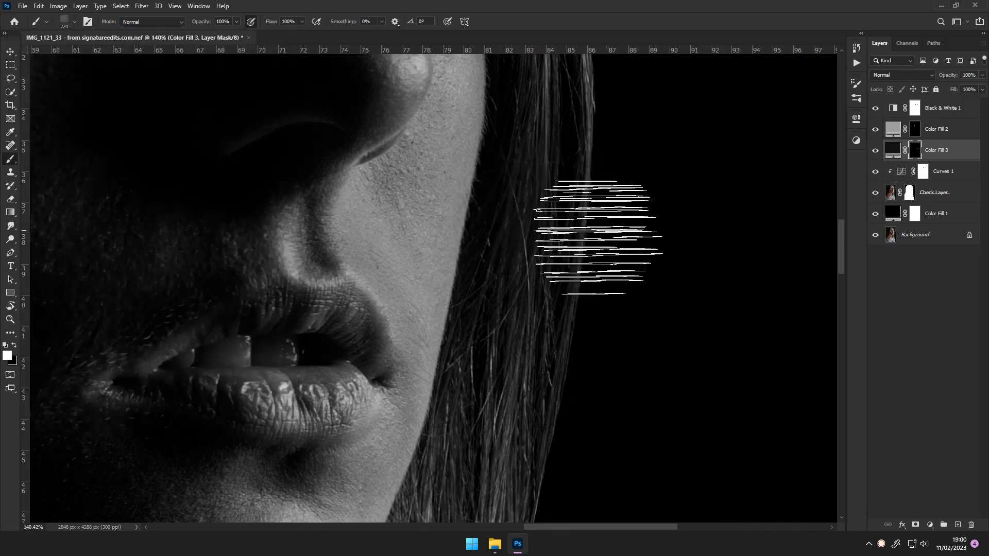
pyautogui.keyDown('ctrl'); pyautogui.keyDown('alt'); pyautogui.rightClick(570, 239); pyautogui.keyUp('alt'); pyautogui.keyUp('ctrl')
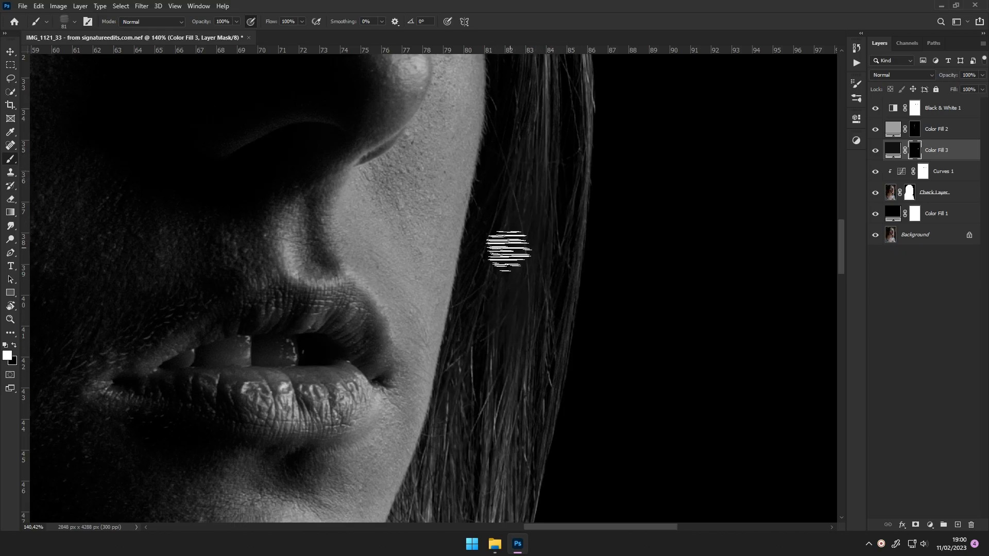
pyautogui.scroll(-5, 520, 304)
pyautogui.scroll(5, 528, 309)
# Set Color Fill 3's blend mode to Hard Light.
pyautogui.click(902, 74)
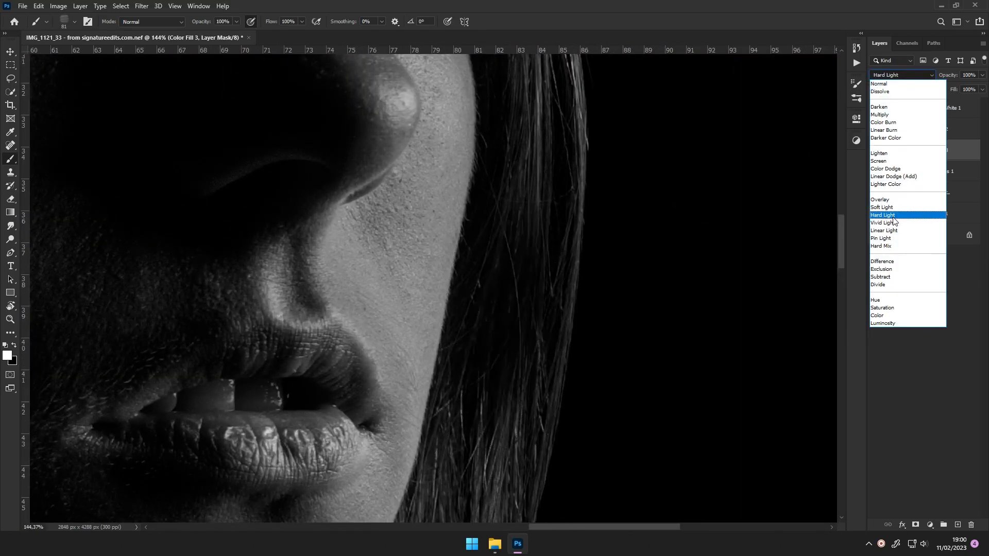
pyautogui.click(896, 222)
pyautogui.scroll(-2, 543, 271)
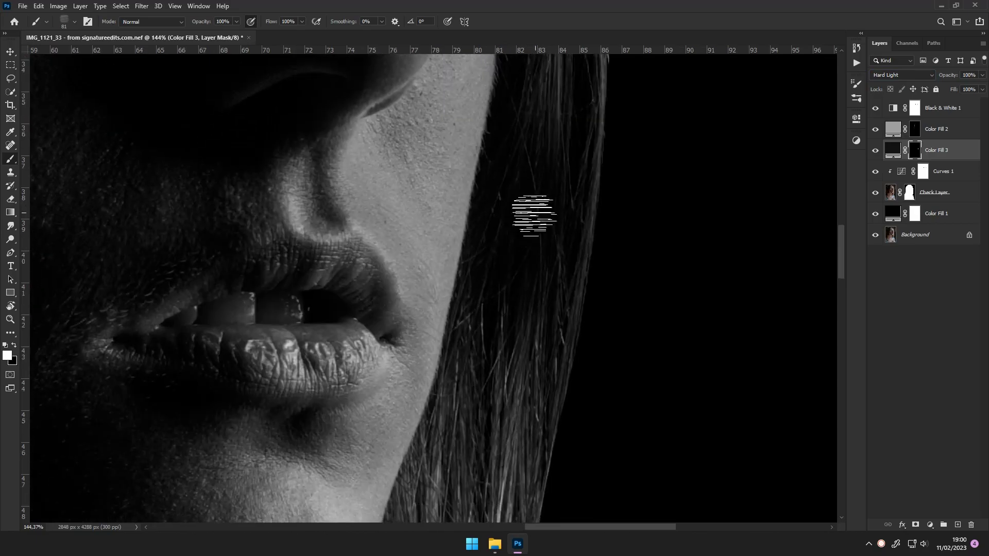
pyautogui.scroll(-6, 593, 268)
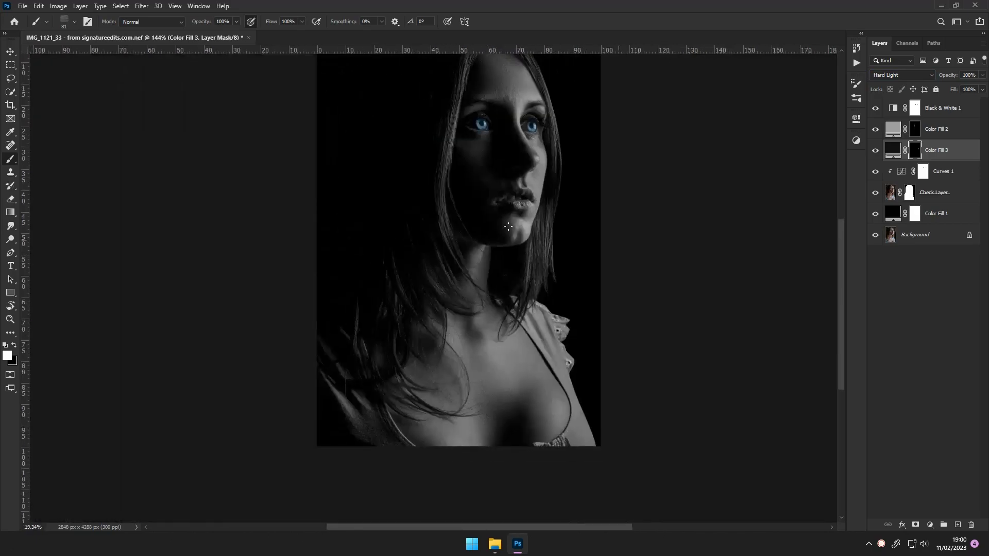
pyautogui.scroll(4, 615, 279)
pyautogui.scroll(1, 614, 278)
# Select Color Fill 2 and use a 7 px soft round brush.
pyautogui.click(937, 129)
pyautogui.click(74, 21)
pyautogui.click(58, 103)
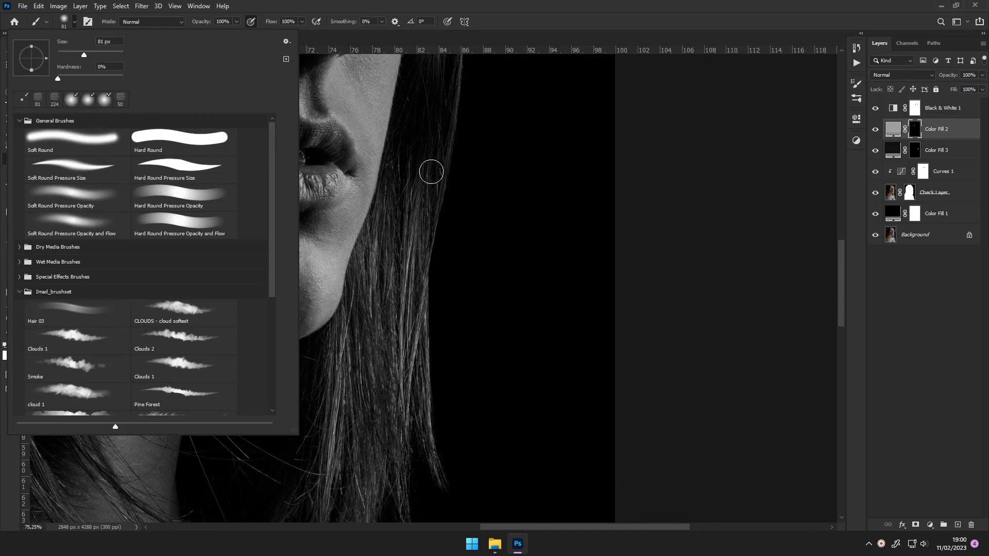
pyautogui.click(571, 28)
pyautogui.keyDown('alt'); pyautogui.rightClick(453, 256); pyautogui.keyUp('alt')
# Brighten the hair strands along the right edge falling past the chin.
pyautogui.scroll(3, 453, 252)
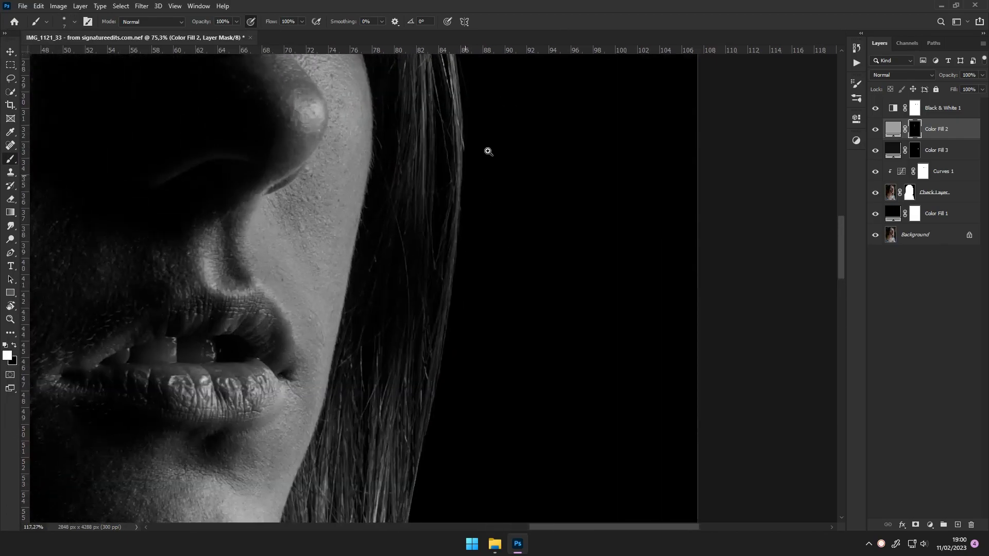
pyautogui.scroll(-3, 444, 297)
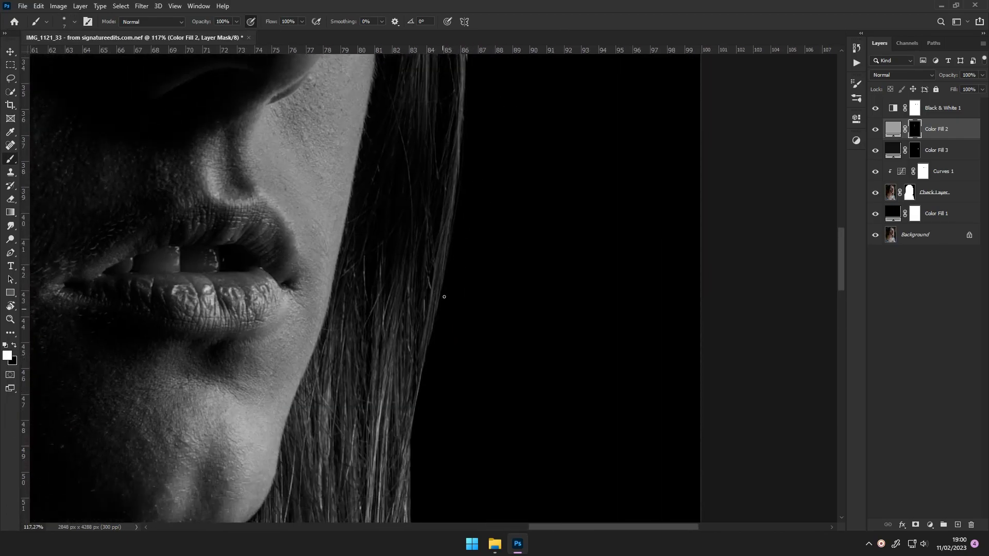
pyautogui.moveTo(438, 317); pyautogui.dragTo(419, 348)
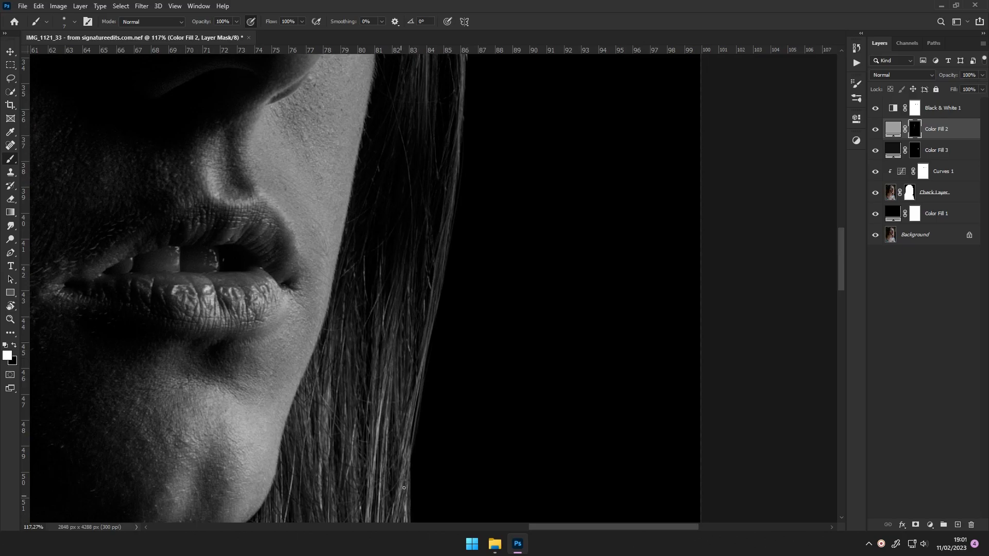
pyautogui.scroll(-5, 404, 487)
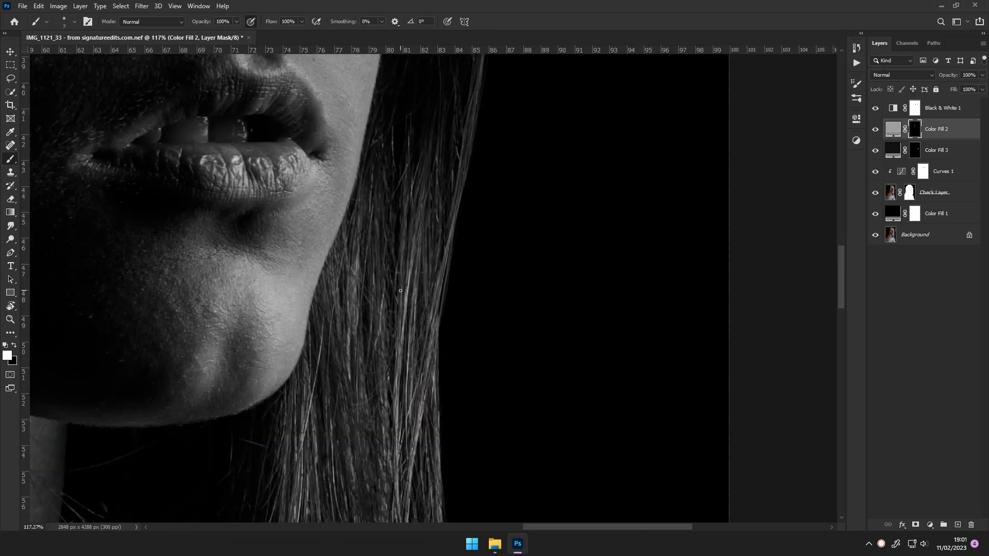
pyautogui.scroll(-3, 407, 294)
pyautogui.moveTo(428, 288); pyautogui.dragTo(428, 427)
pyautogui.scroll(-2, 433, 364)
pyautogui.moveTo(421, 356); pyautogui.dragTo(441, 476)
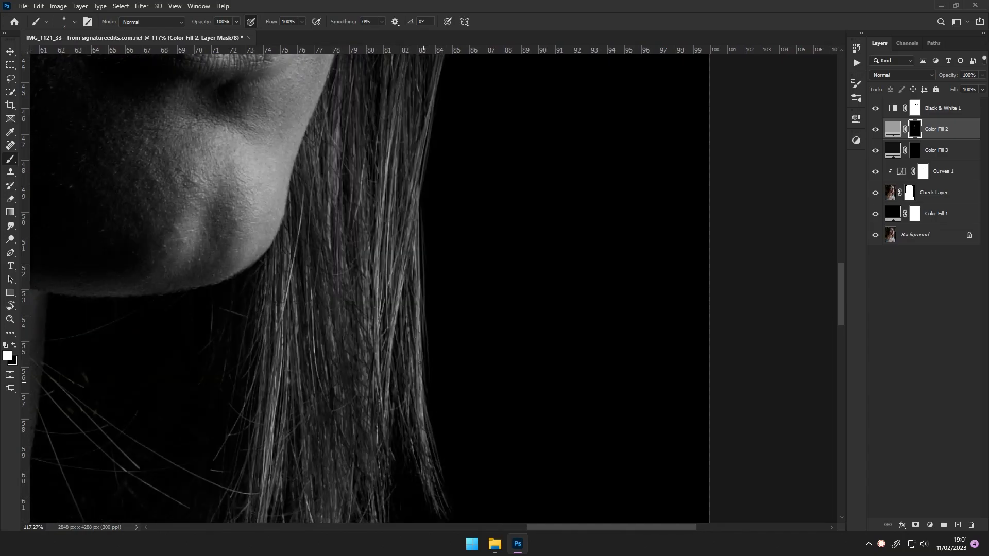
pyautogui.moveTo(402, 397)
pyautogui.mouseDown()
pyautogui.moveTo(416, 347)
pyautogui.moveTo(412, 257)
pyautogui.mouseUp()
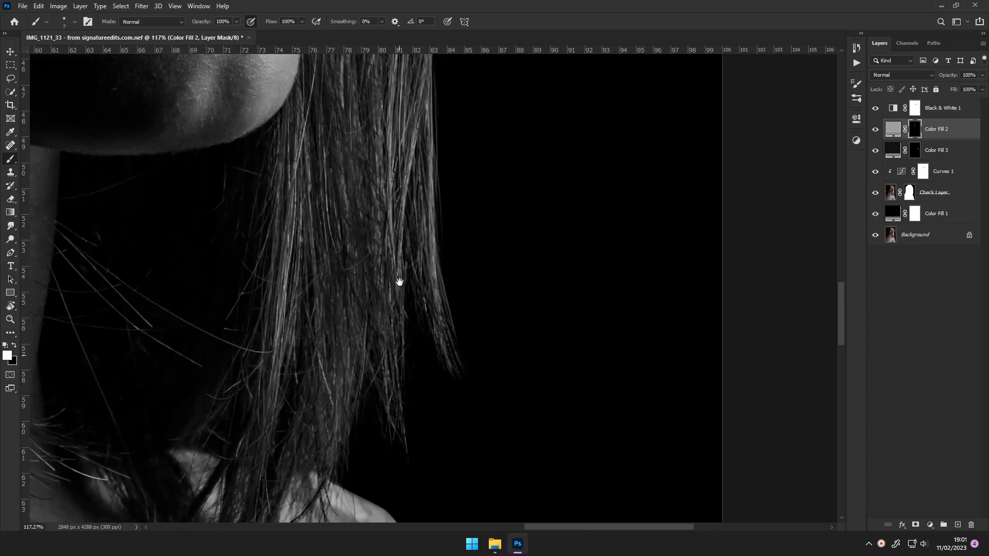
# Zoom out to view the whole portrait.
pyautogui.scroll(2, 355, 380)
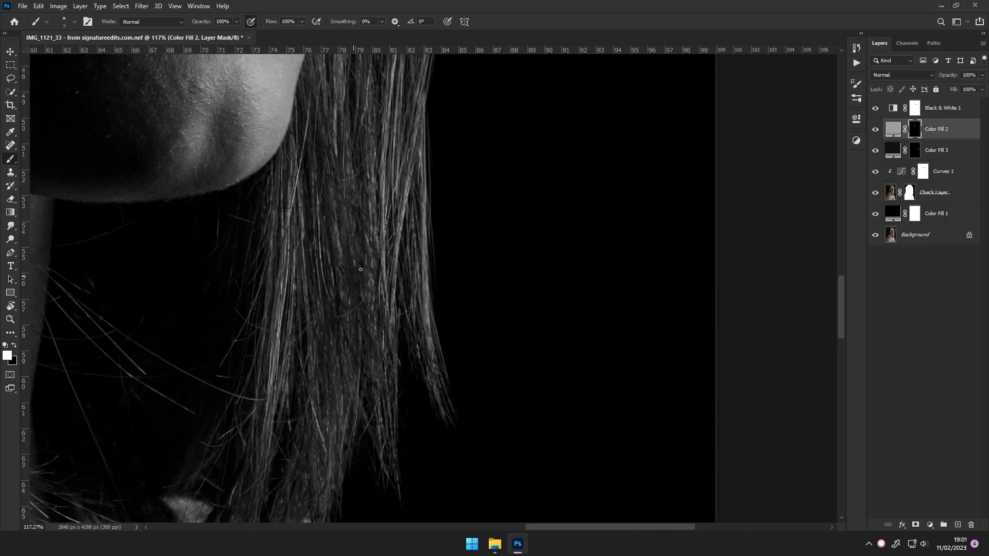
pyautogui.scroll(-5, 464, 232)
pyautogui.scroll(1, 412, 309)
pyautogui.scroll(3, 349, 453)
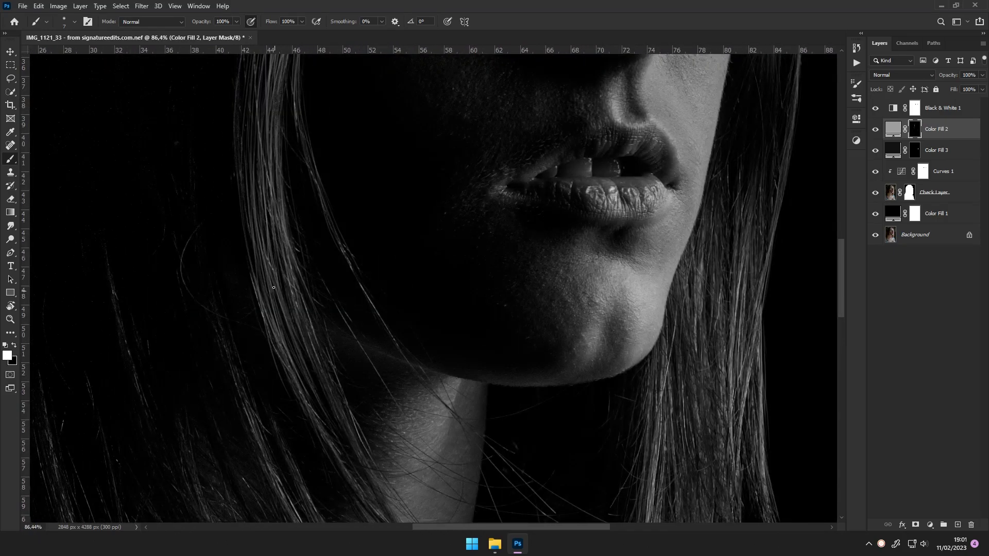
pyautogui.scroll(-1, 288, 197)
pyautogui.scroll(-1, 326, 278)
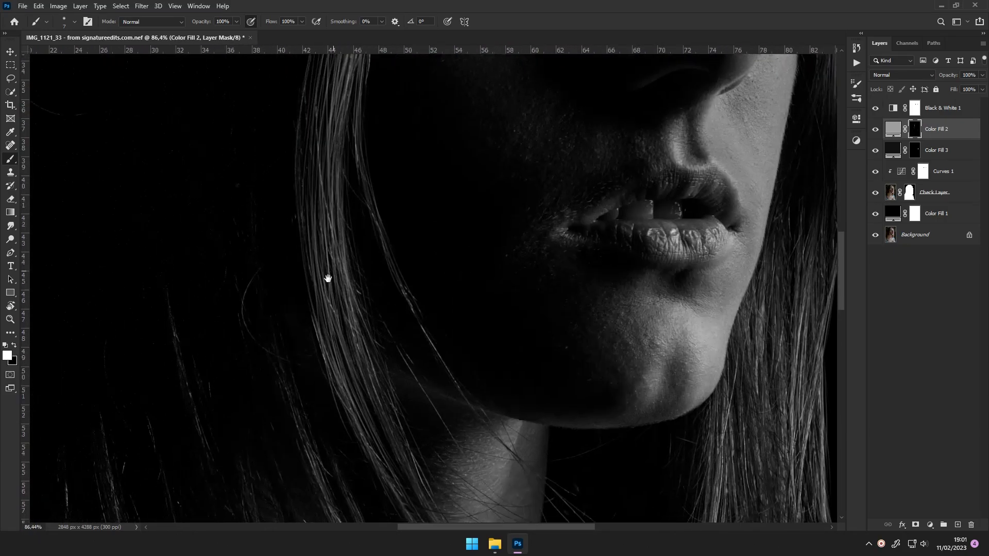
pyautogui.scroll(-2, 327, 310)
pyautogui.scroll(-1, 428, 300)
pyautogui.scroll(1, 428, 300)
# Duplicate the Check Layer beneath Color Fill 1.
pyautogui.scroll(-1, 428, 301)
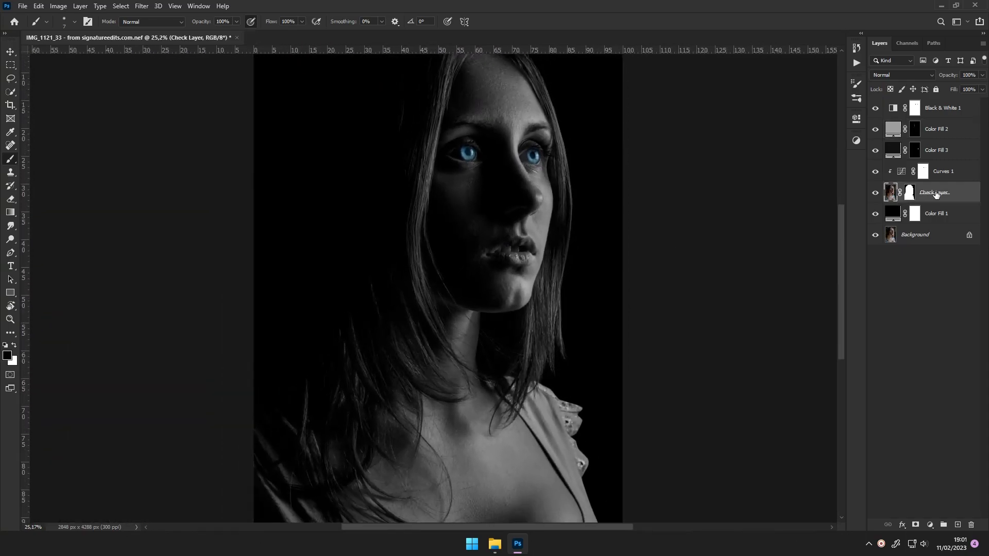
pyautogui.moveTo(916, 196); pyautogui.dragTo(917, 225)
pyautogui.moveTo(293, 251); pyautogui.dragTo(329, 235)
# Set a roughly 408 px brush painting black, then resize it for fine hair work.
pyautogui.press('F5')
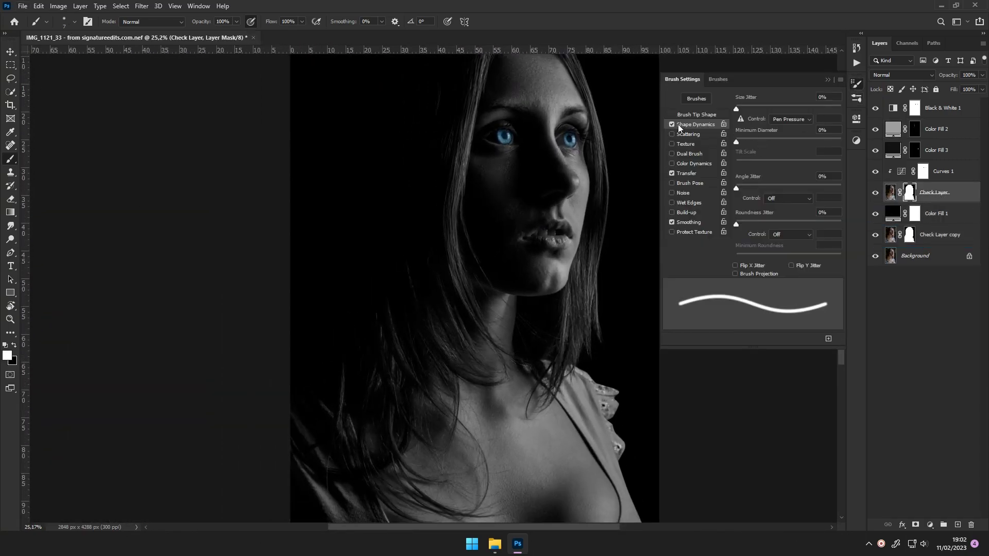
pyautogui.click(827, 80)
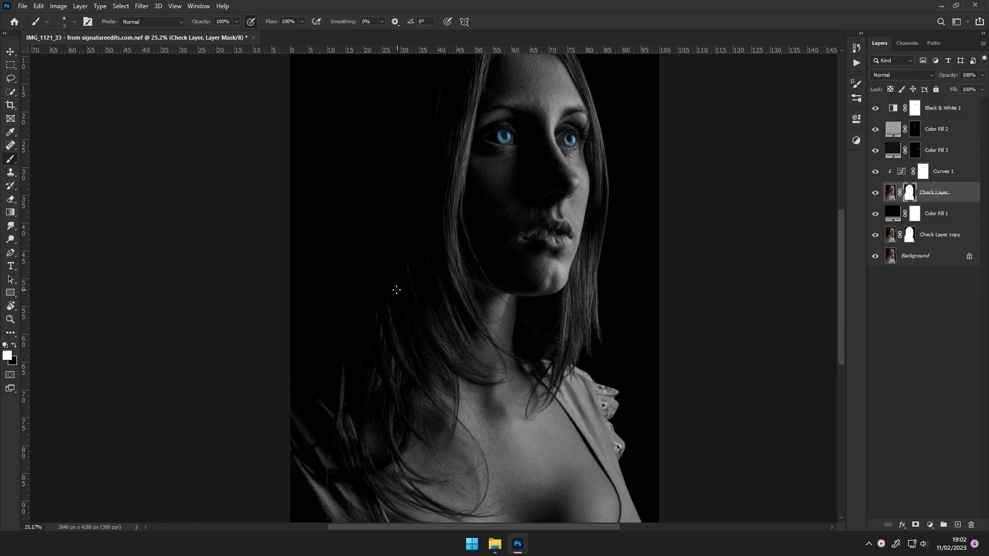
pyautogui.keyDown('ctrl'); pyautogui.keyDown('alt'); pyautogui.rightClick(387, 283); pyautogui.keyUp('alt'); pyautogui.keyUp('ctrl')
pyautogui.press('x')
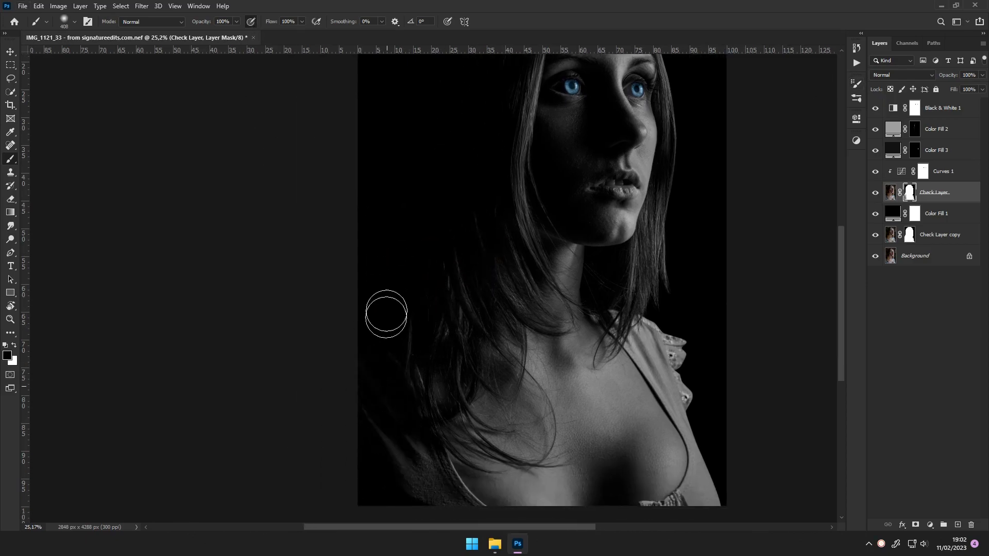
pyautogui.moveTo(381, 275)
pyautogui.mouseDown()
pyautogui.moveTo(467, 417)
pyautogui.moveTo(463, 216)
pyautogui.mouseUp()
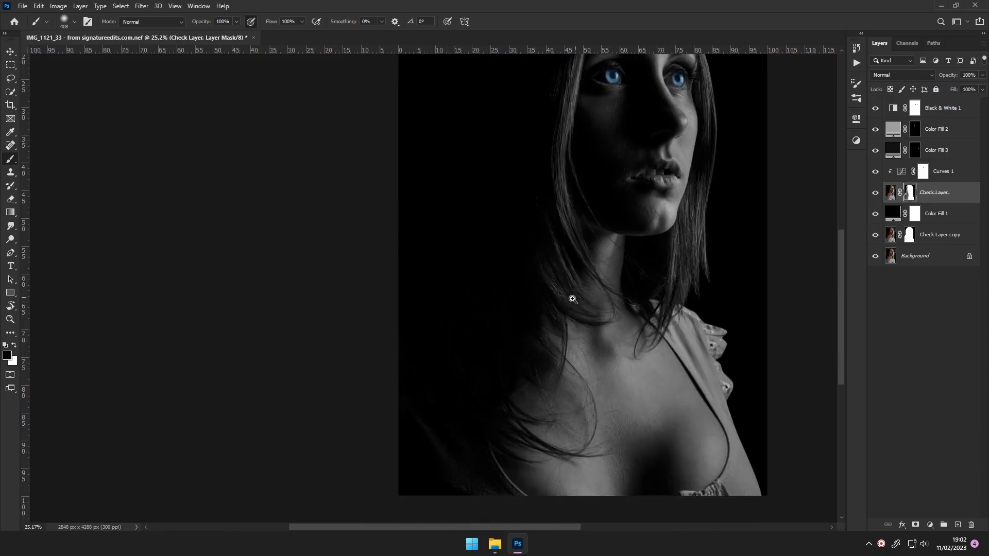
pyautogui.scroll(-2, 457, 261)
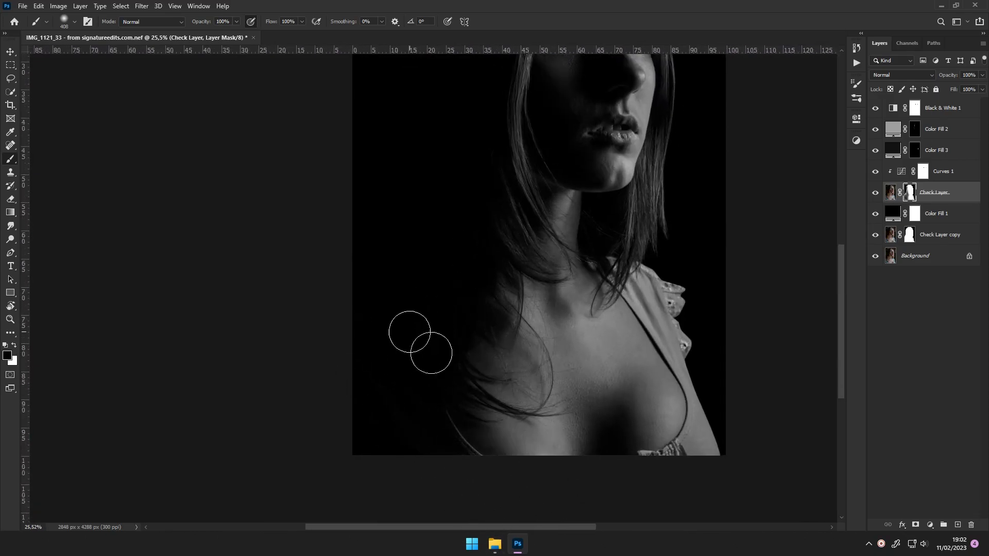
pyautogui.scroll(4, 444, 377)
pyautogui.scroll(-2, 444, 377)
pyautogui.scroll(5, 477, 254)
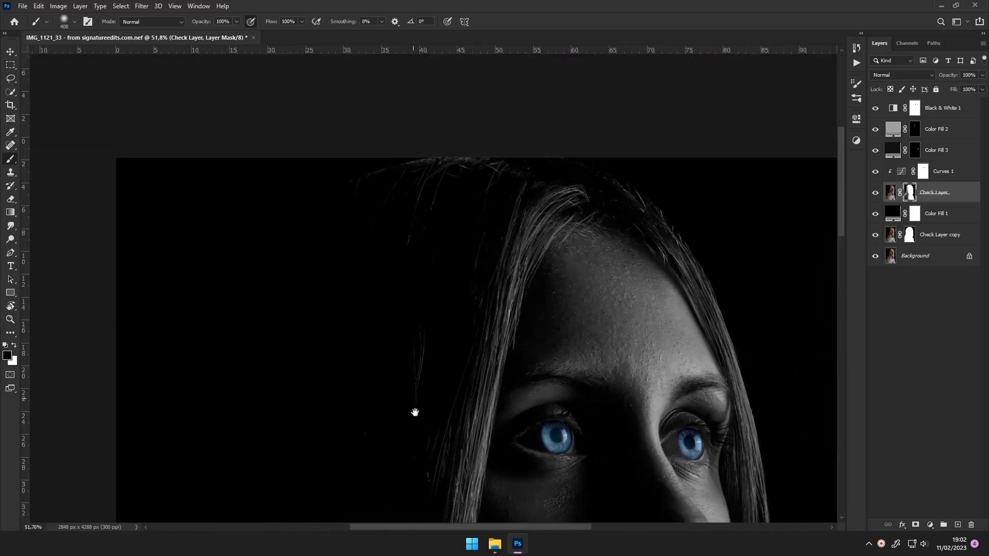
pyautogui.hotkey('alt', ']')
pyautogui.hotkey('alt', ']')
pyautogui.hotkey('alt', ']')
pyautogui.moveTo(517, 221); pyautogui.dragTo(493, 220)
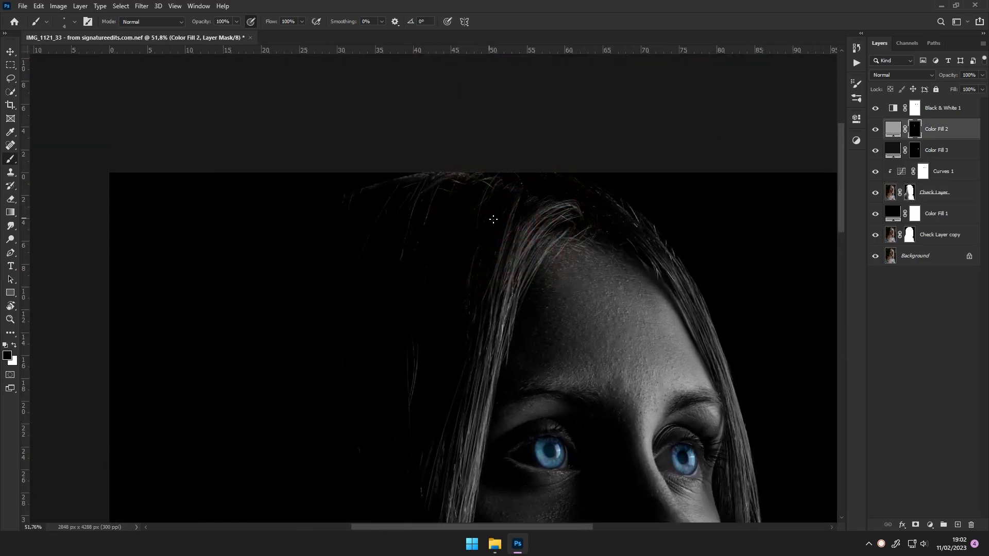
pyautogui.click(857, 82)
pyautogui.scroll(3, 514, 182)
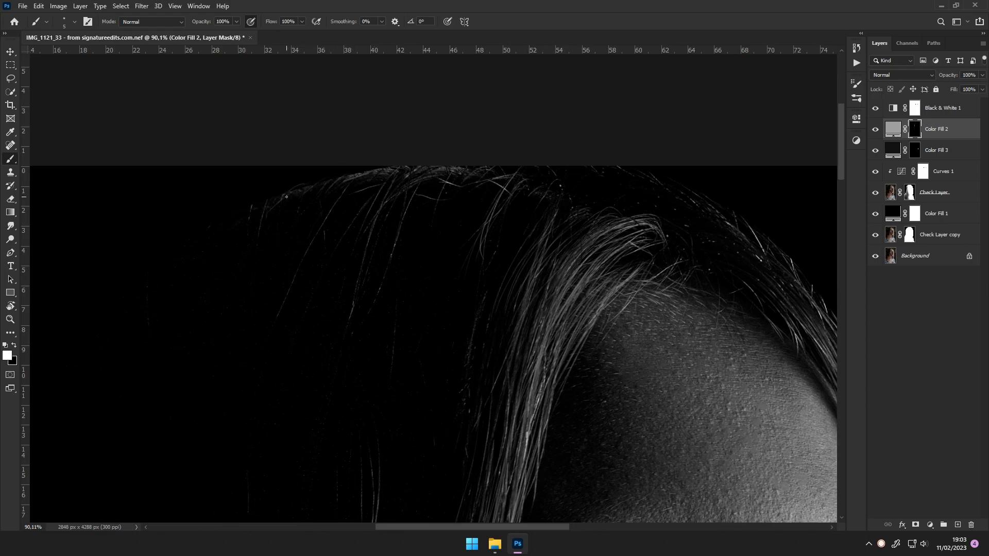
pyautogui.scroll(-5, 470, 176)
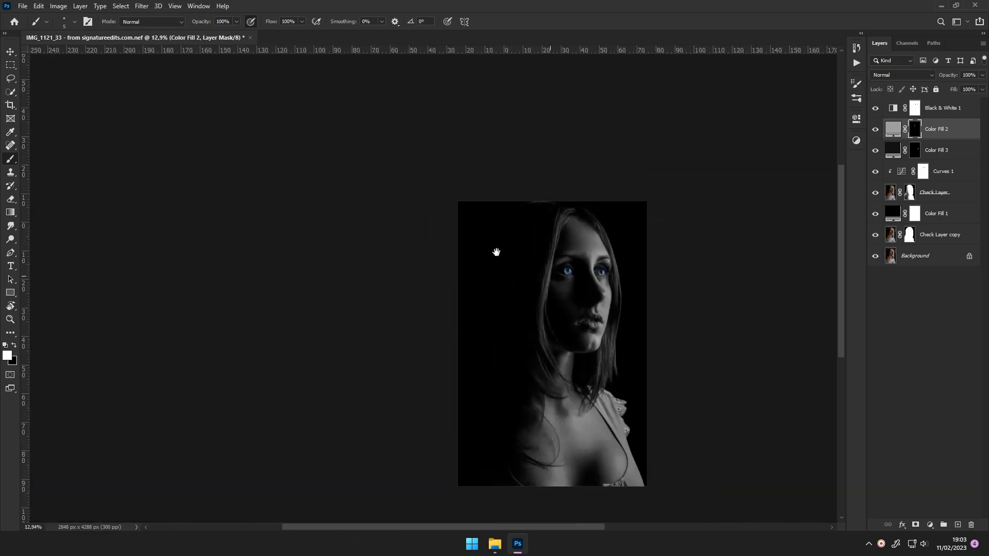
pyautogui.scroll(6, 496, 252)
pyautogui.scroll(-2, 379, 250)
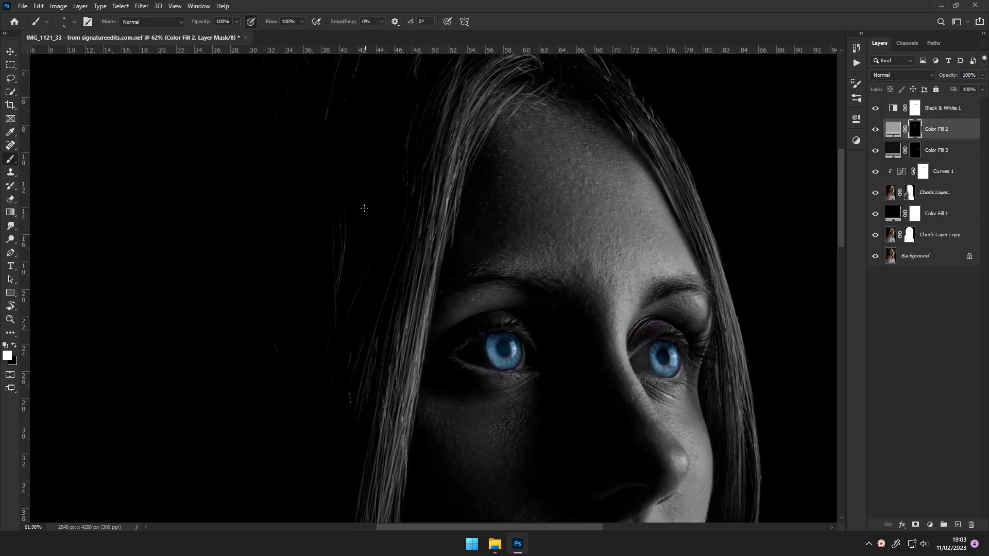
pyautogui.scroll(2, 370, 391)
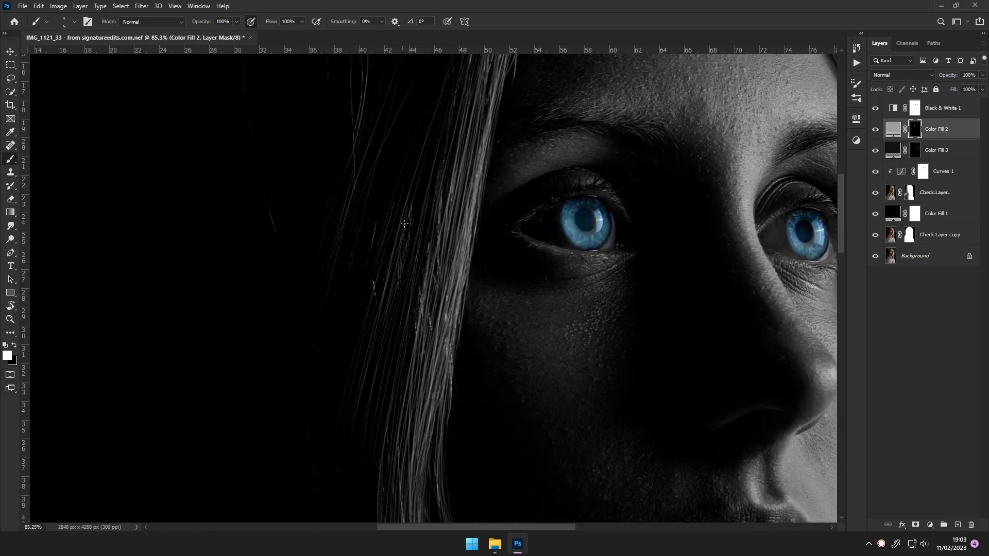
pyautogui.scroll(-2, 405, 223)
pyautogui.scroll(-3, 411, 404)
pyautogui.scroll(3, 411, 404)
pyautogui.scroll(2, 373, 245)
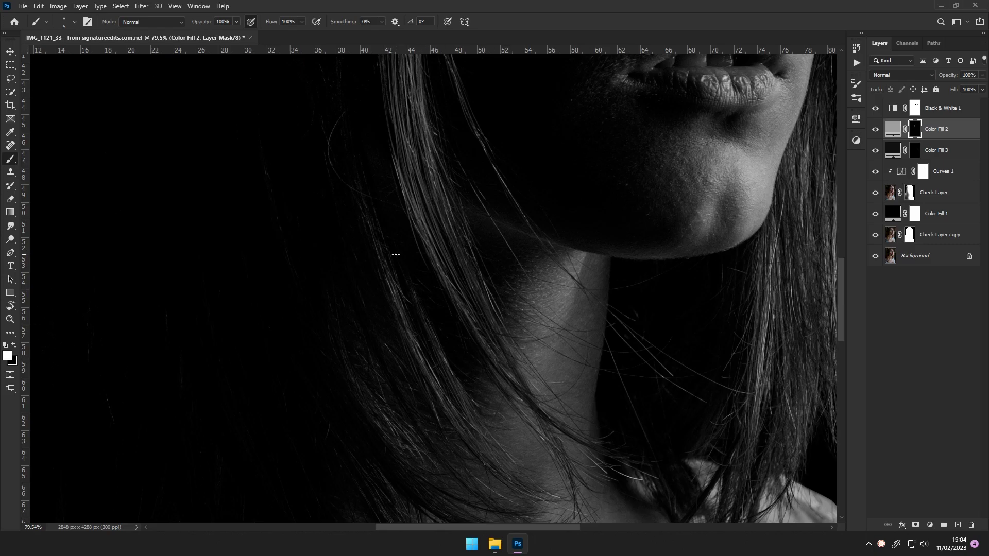
pyautogui.scroll(-3, 359, 257)
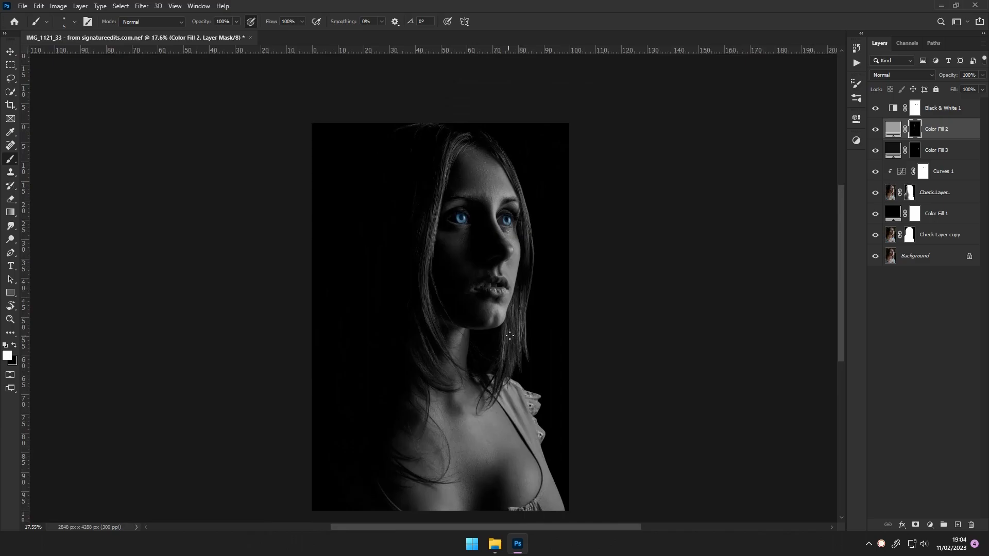
pyautogui.scroll(5, 518, 343)
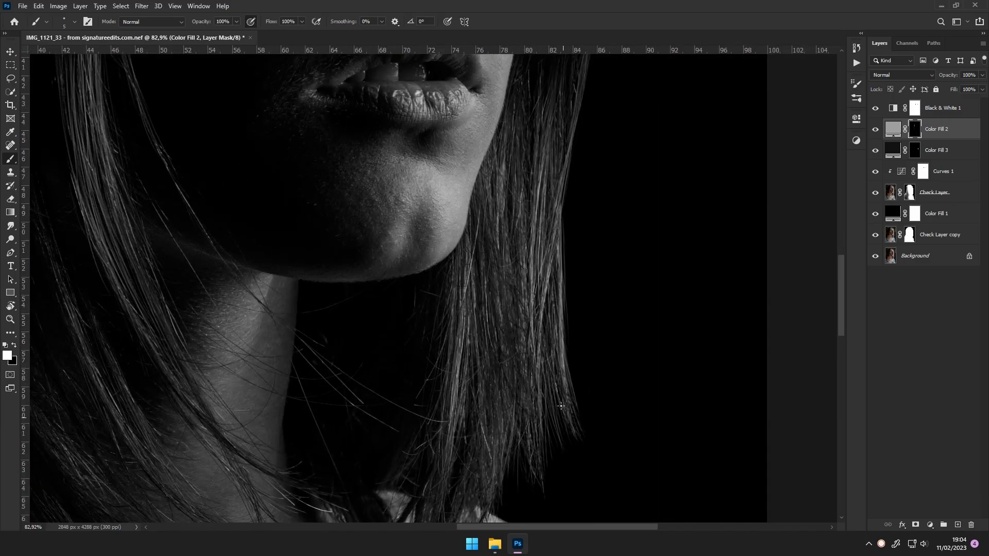
pyautogui.scroll(-5, 547, 350)
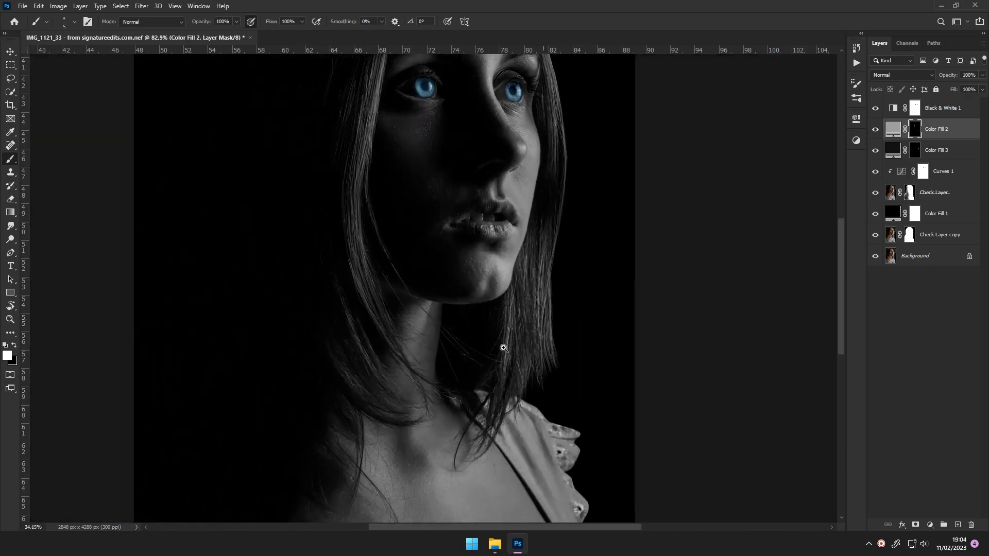
pyautogui.scroll(5, 487, 310)
pyautogui.scroll(5, 487, 310)
pyautogui.hscroll(-3, 488, 309)
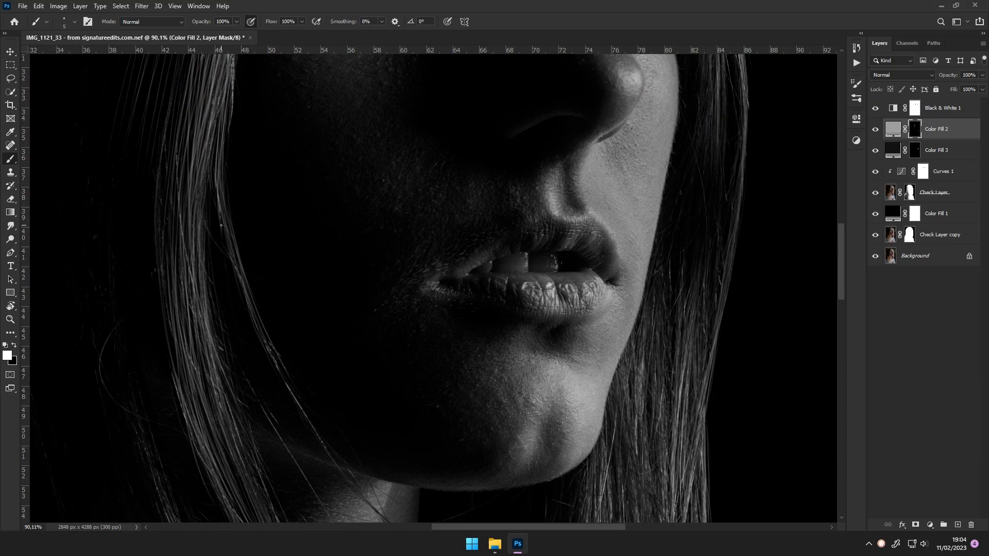
pyautogui.scroll(-5, 308, 340)
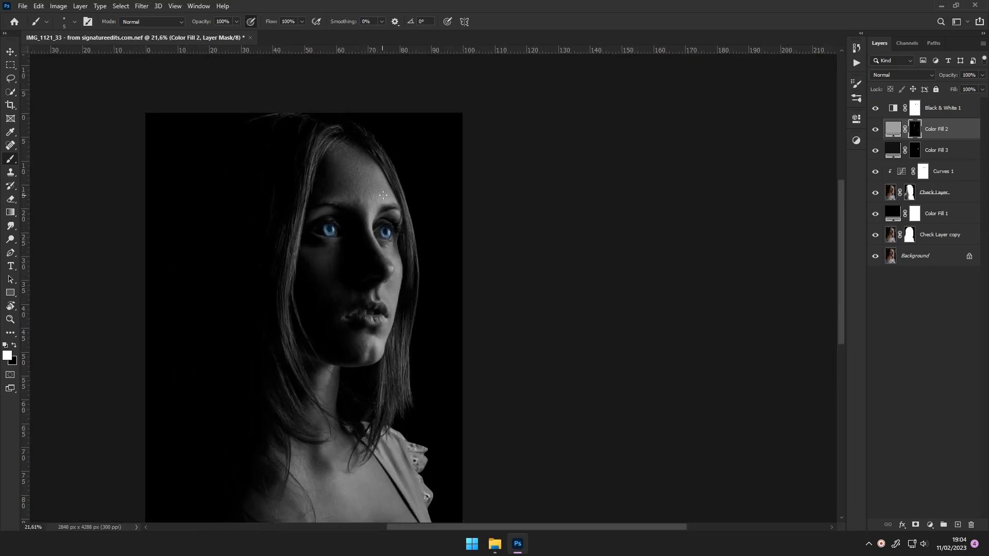
pyautogui.scroll(5, 383, 194)
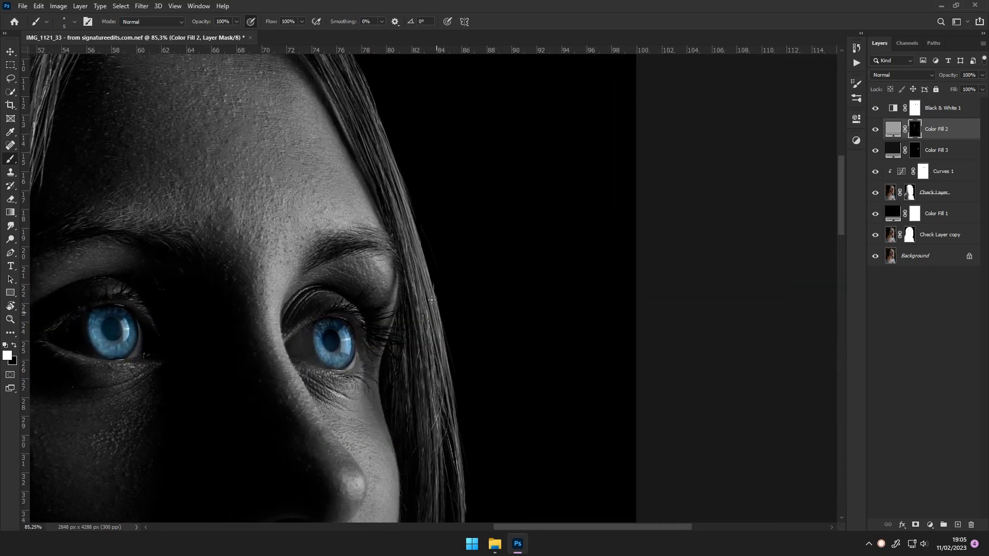
pyautogui.scroll(-4, 433, 308)
pyautogui.scroll(-5, 433, 360)
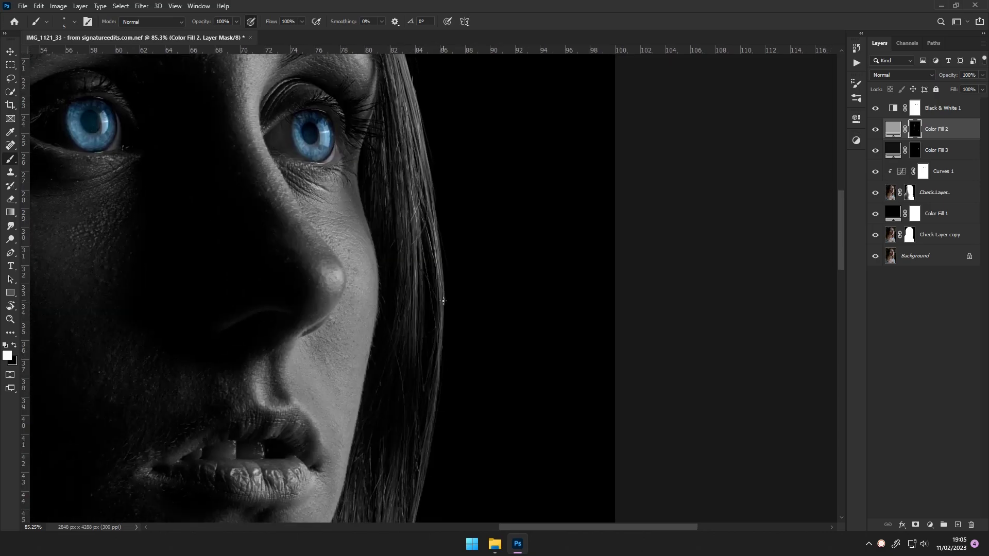
pyautogui.scroll(-5, 440, 206)
pyautogui.scroll(-5, 429, 319)
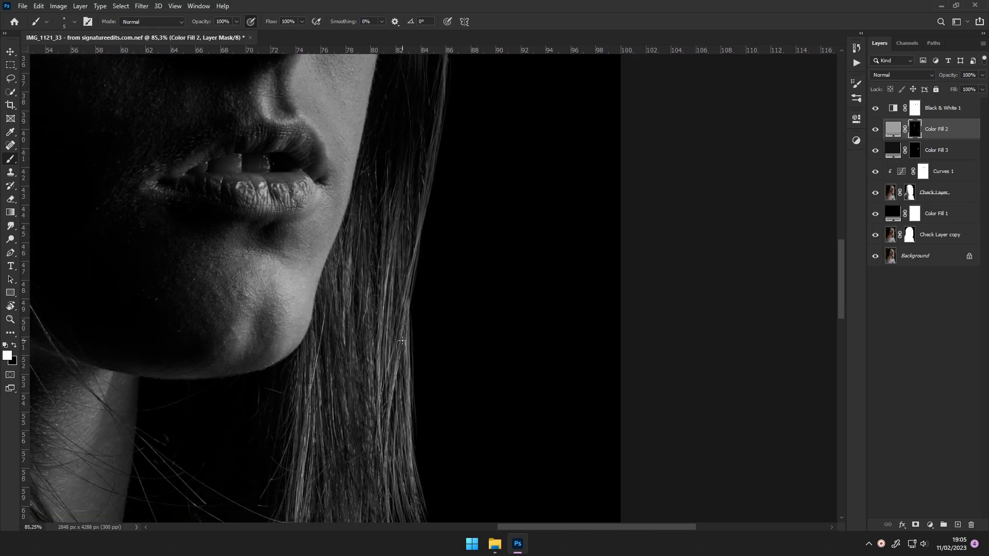
pyautogui.scroll(-3, 400, 419)
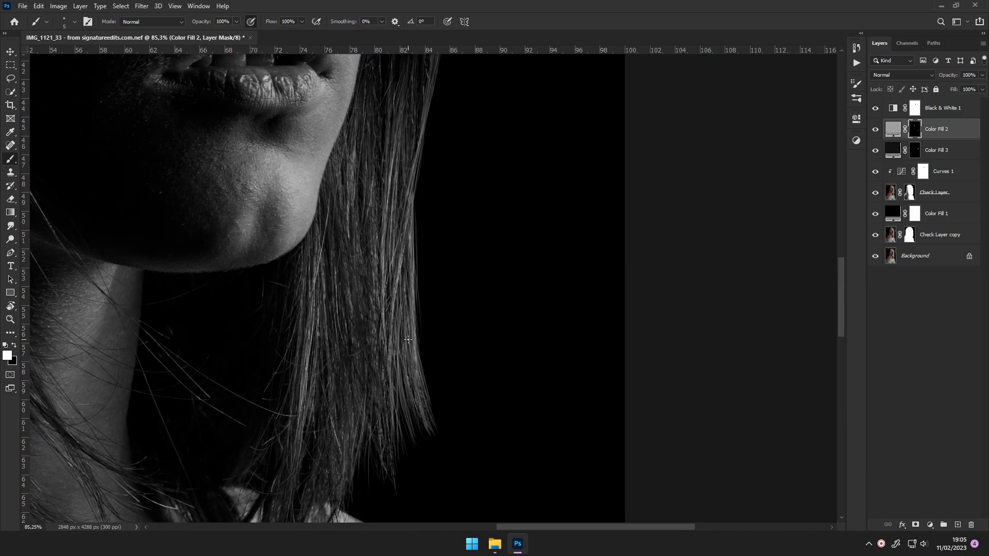
pyautogui.scroll(-5, 407, 329)
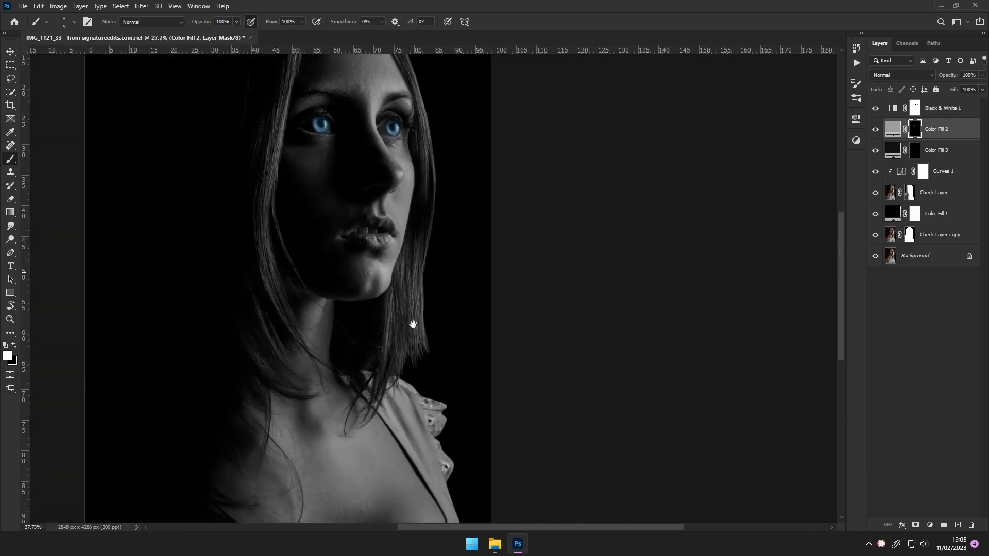
pyautogui.scroll(5, 372, 135)
pyautogui.scroll(1, 371, 135)
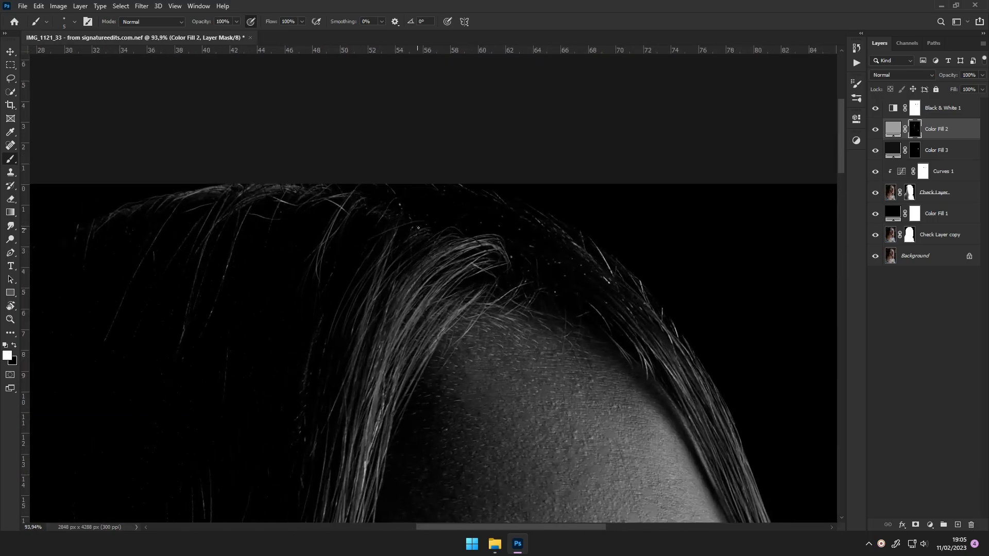
pyautogui.hscroll(1, 351, 267)
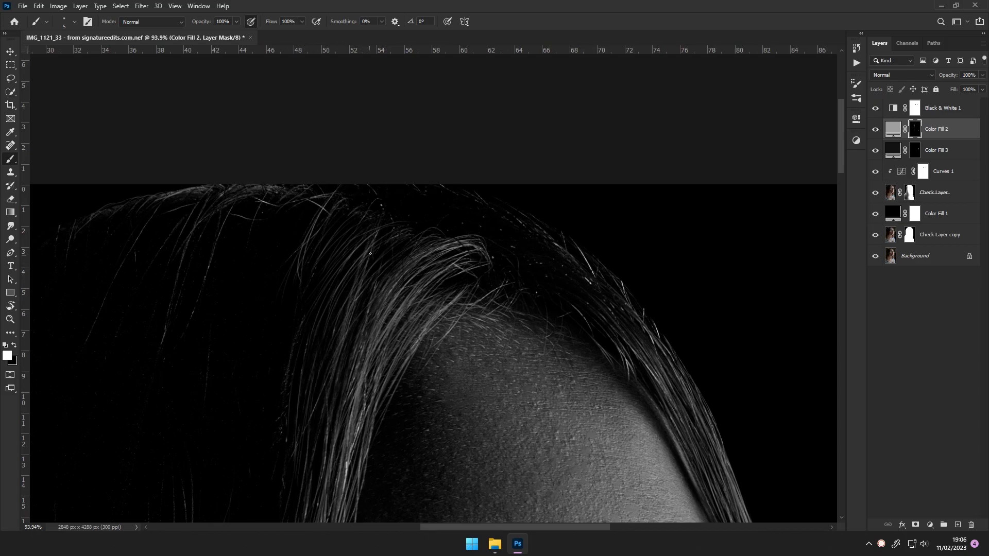
pyautogui.scroll(-5, 405, 287)
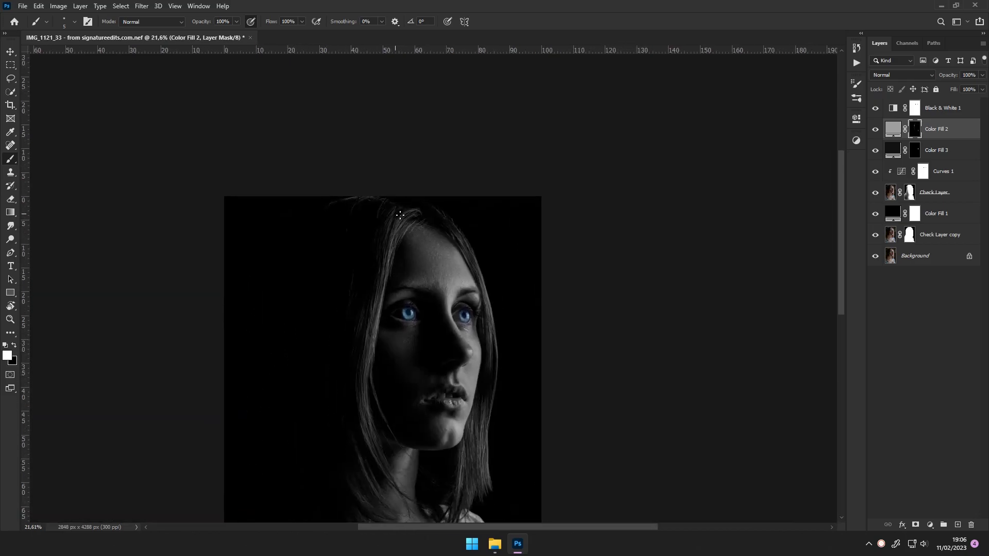
pyautogui.scroll(6, 390, 205)
pyautogui.scroll(-3, 357, 251)
pyautogui.hscroll(-1, 356, 229)
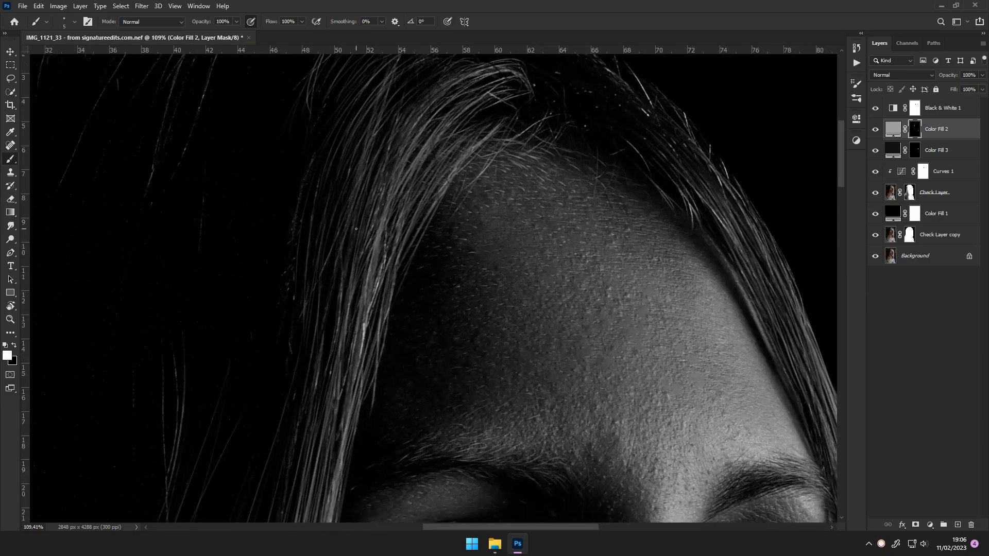
pyautogui.scroll(-3, 379, 211)
pyautogui.hscroll(-1, 384, 202)
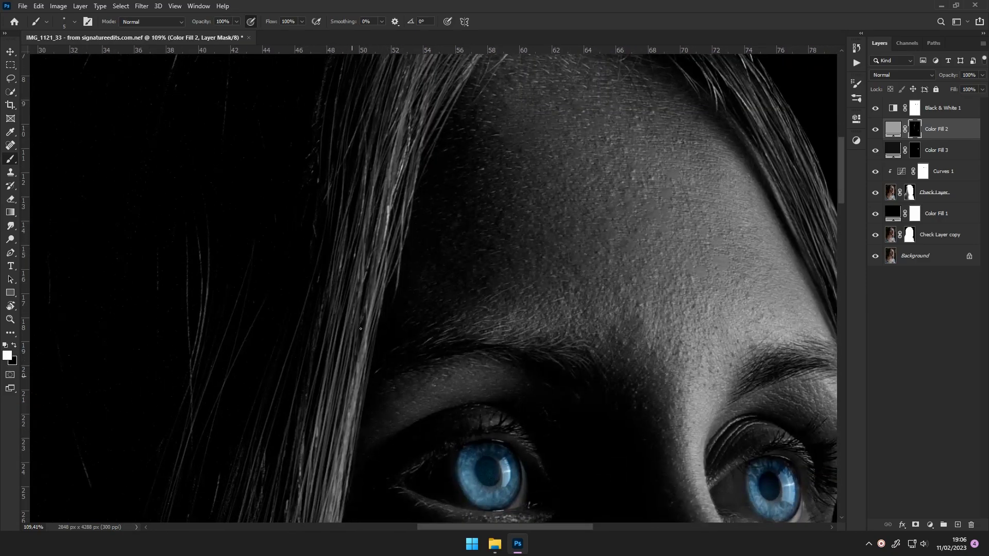
pyautogui.scroll(-5, 390, 261)
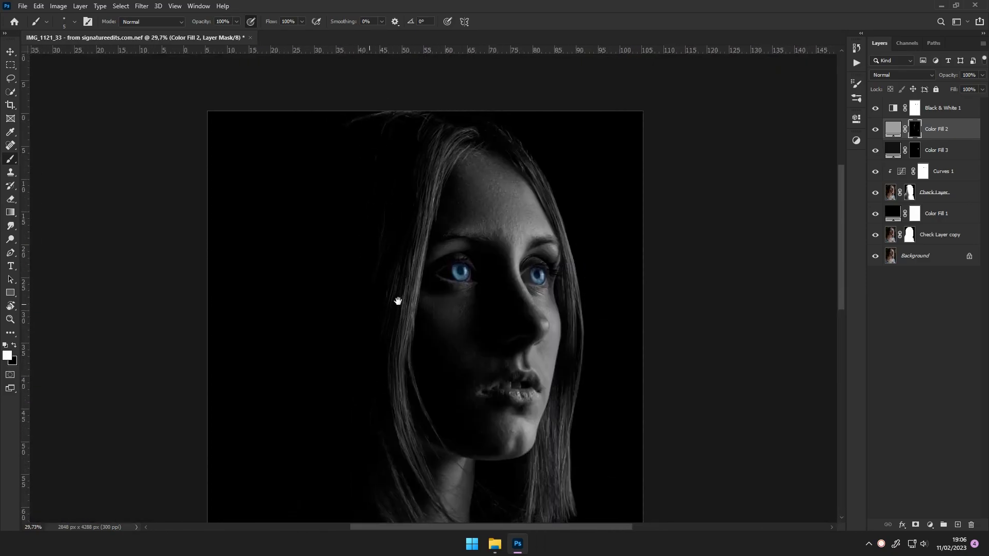
pyautogui.scroll(3, 438, 217)
pyautogui.scroll(-2, 414, 273)
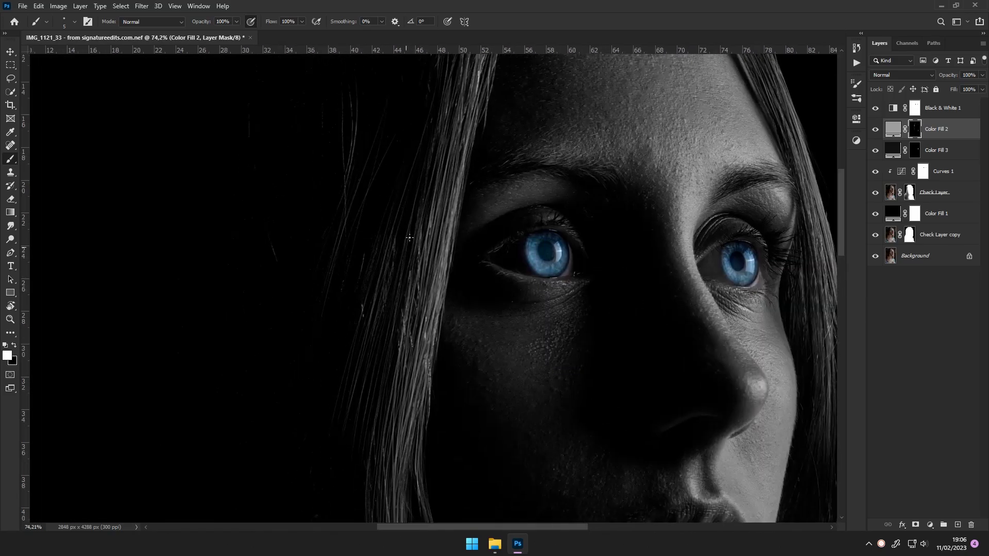
pyautogui.scroll(-2, 415, 278)
pyautogui.scroll(-3, 416, 283)
pyautogui.scroll(-2, 420, 290)
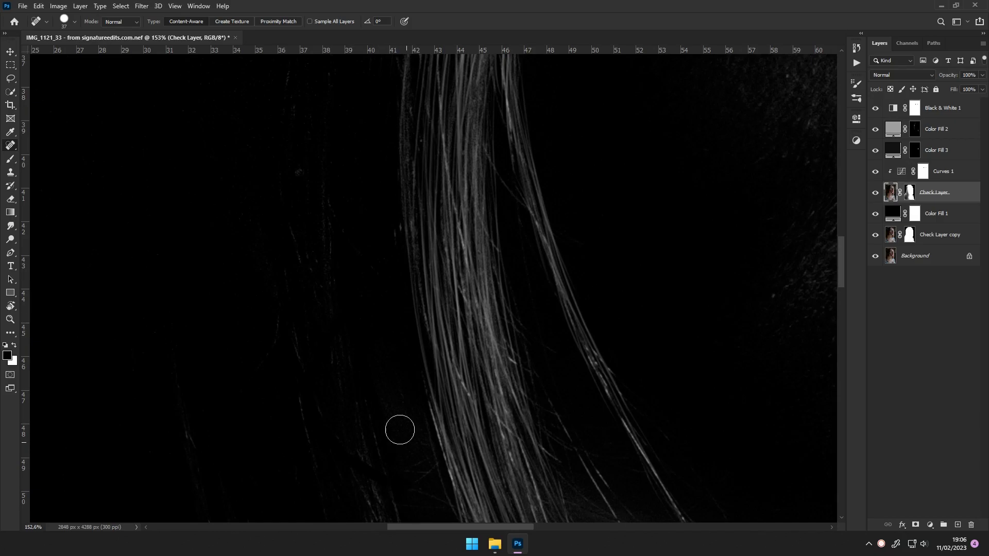
pyautogui.scroll(-3, 397, 426)
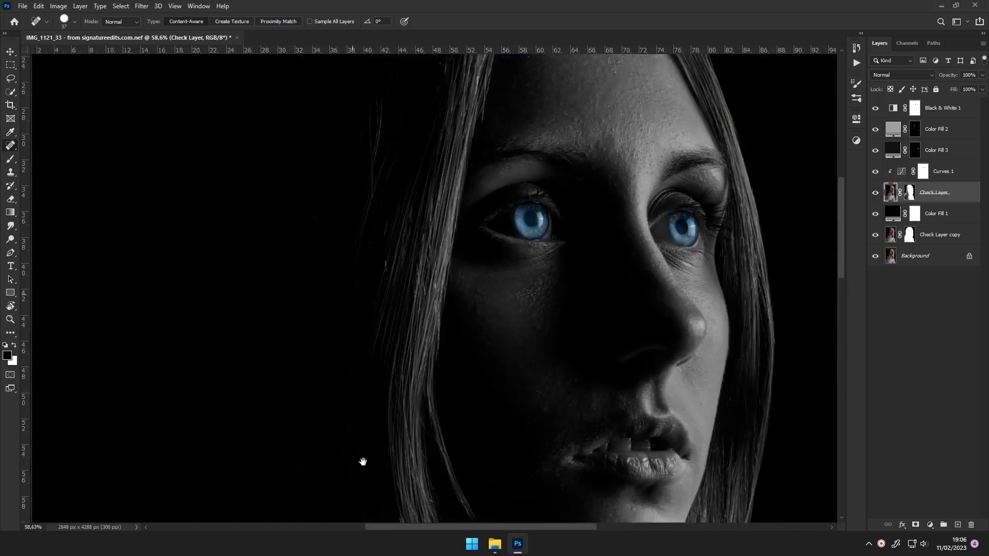
pyautogui.scroll(3, 362, 462)
pyautogui.scroll(2, 413, 426)
pyautogui.moveTo(386, 207)
pyautogui.mouseDown()
pyautogui.moveTo(391, 194)
pyautogui.moveTo(329, 186)
pyautogui.mouseUp()
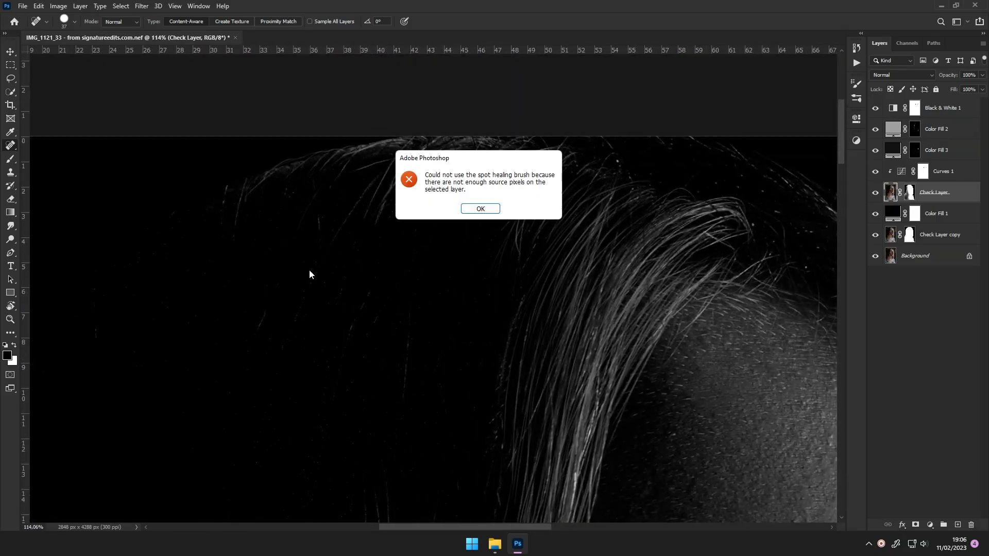
pyautogui.click(470, 268)
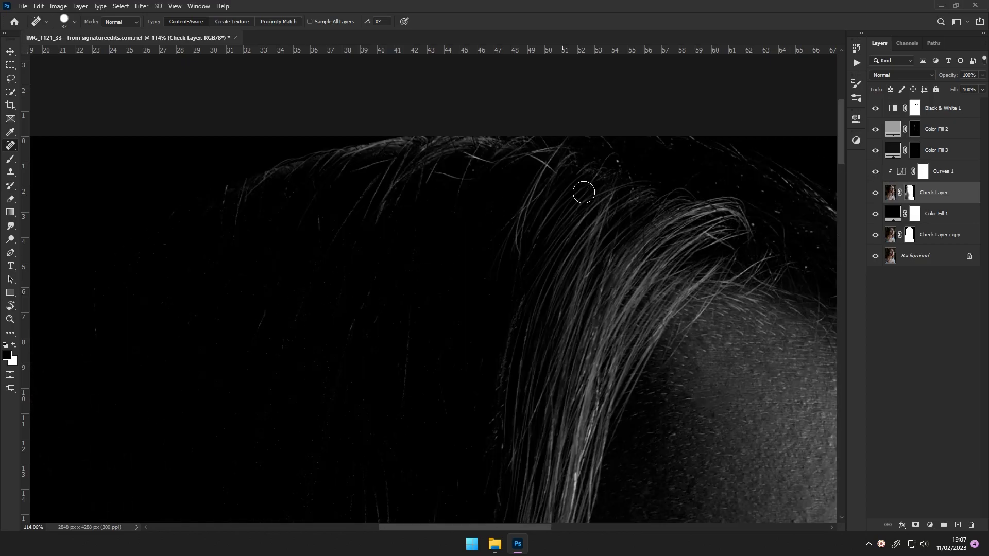
pyautogui.hotkey('ctrl', '\\')
pyautogui.press('x')
pyautogui.press('b')
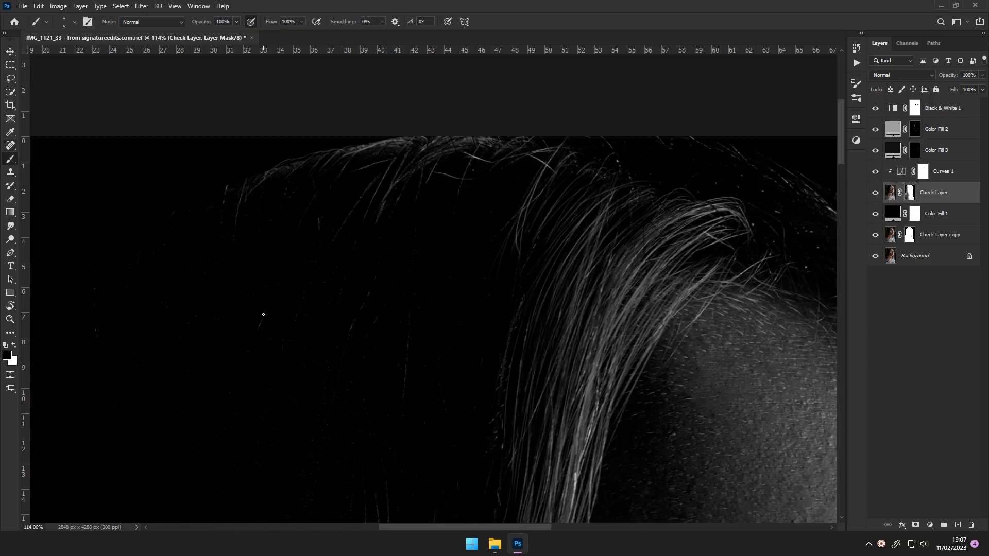
pyautogui.scroll(2, 277, 299)
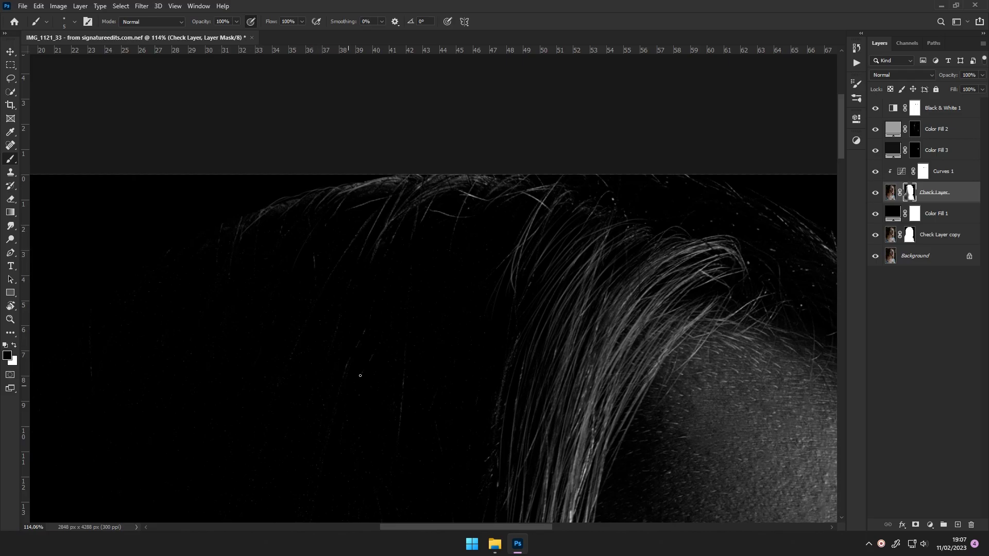
pyautogui.moveTo(404, 294)
pyautogui.mouseDown()
pyautogui.moveTo(372, 303)
pyautogui.moveTo(512, 289)
pyautogui.mouseUp()
pyautogui.click(932, 130)
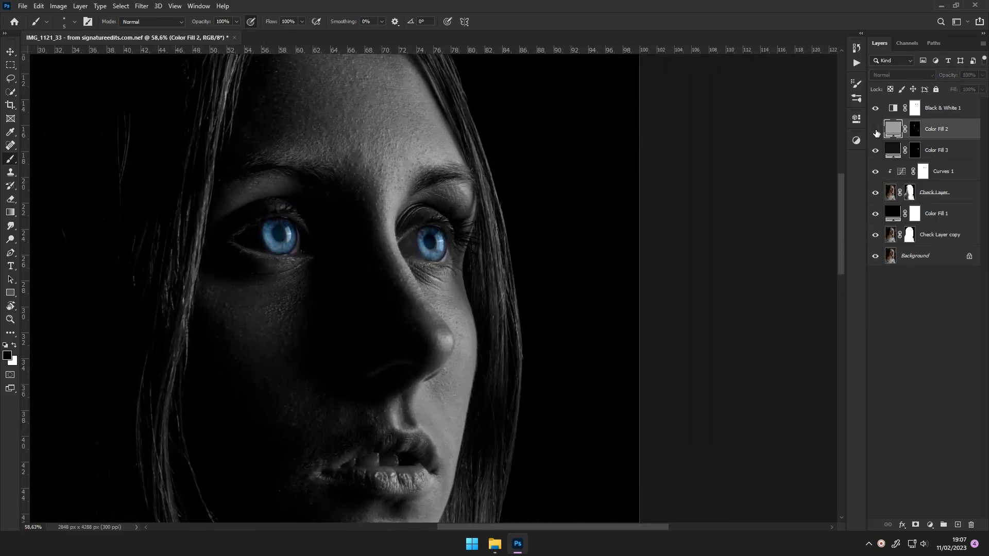
pyautogui.click(875, 129)
pyautogui.scroll(-3, 441, 369)
pyautogui.scroll(6, 425, 281)
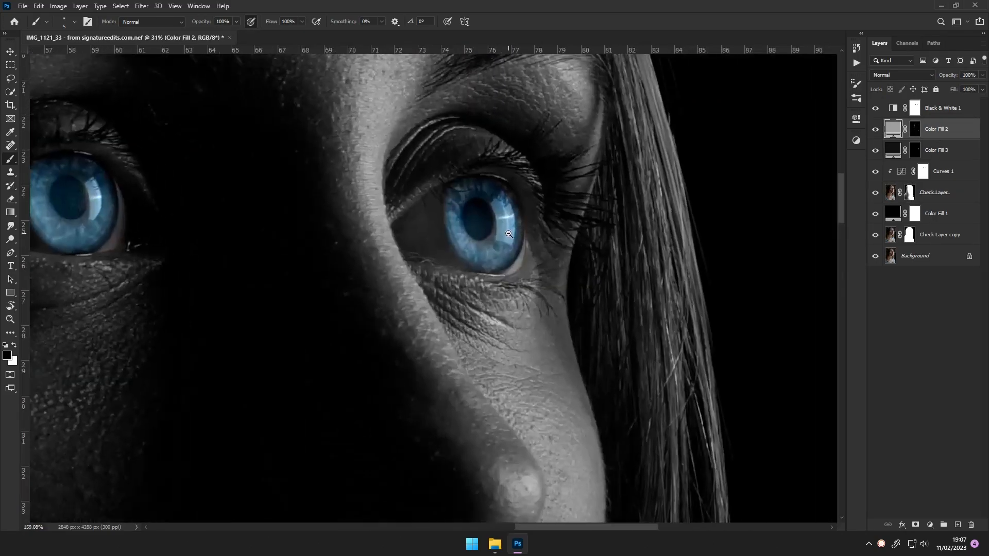
pyautogui.click(875, 108)
pyautogui.click(913, 108)
pyautogui.scroll(3, 514, 233)
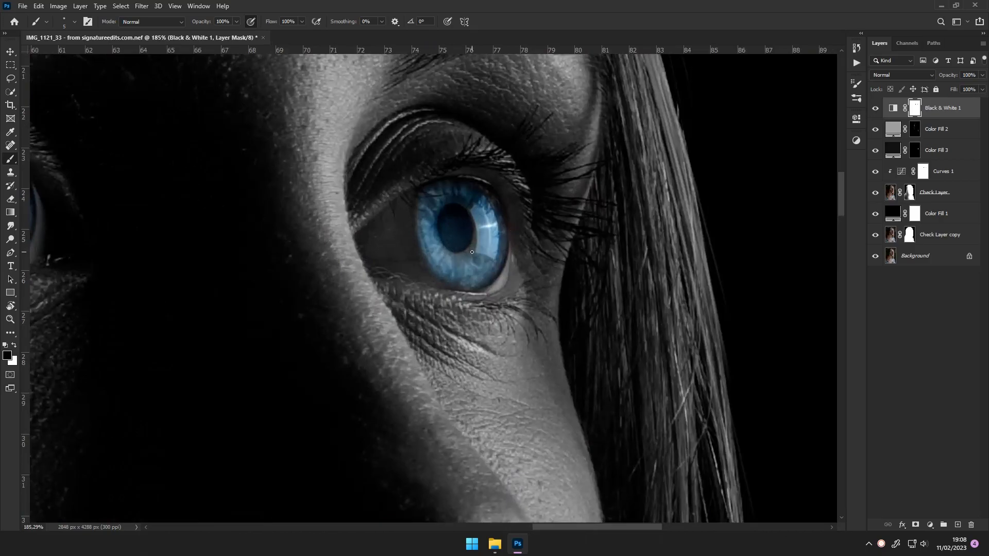
pyautogui.scroll(-4, 472, 252)
pyautogui.scroll(-2, 420, 309)
pyautogui.scroll(3, 388, 331)
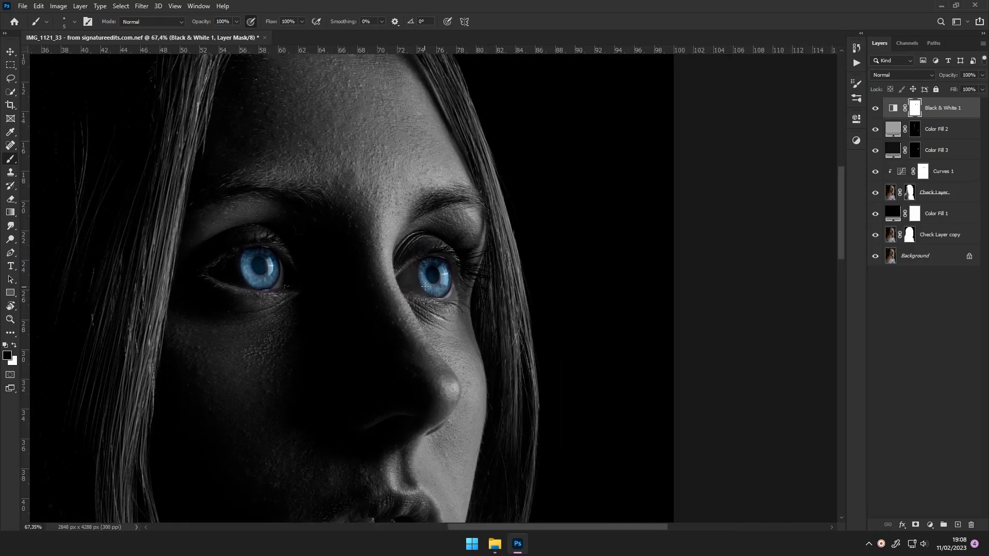
pyautogui.scroll(2, 425, 286)
pyautogui.scroll(1, 477, 265)
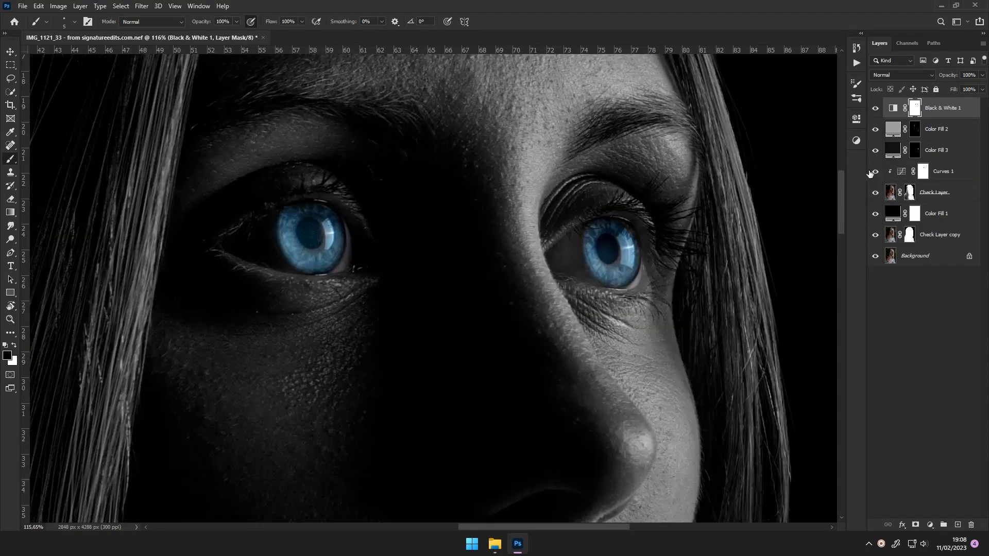
pyautogui.scroll(-4, 479, 283)
pyautogui.scroll(4, 545, 229)
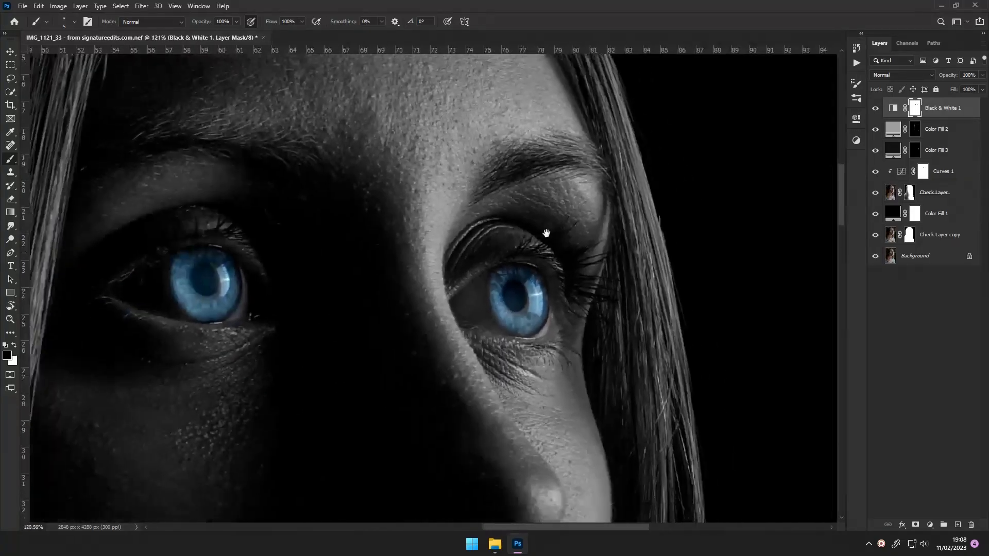
pyautogui.hotkey('alt', '[')
pyautogui.hotkey('alt', '[')
pyautogui.hotkey('alt', '[')
pyautogui.keyDown('ctrl'); pyautogui.keyDown('alt'); pyautogui.rightClick(284, 246); pyautogui.keyUp('alt'); pyautogui.keyUp('ctrl')
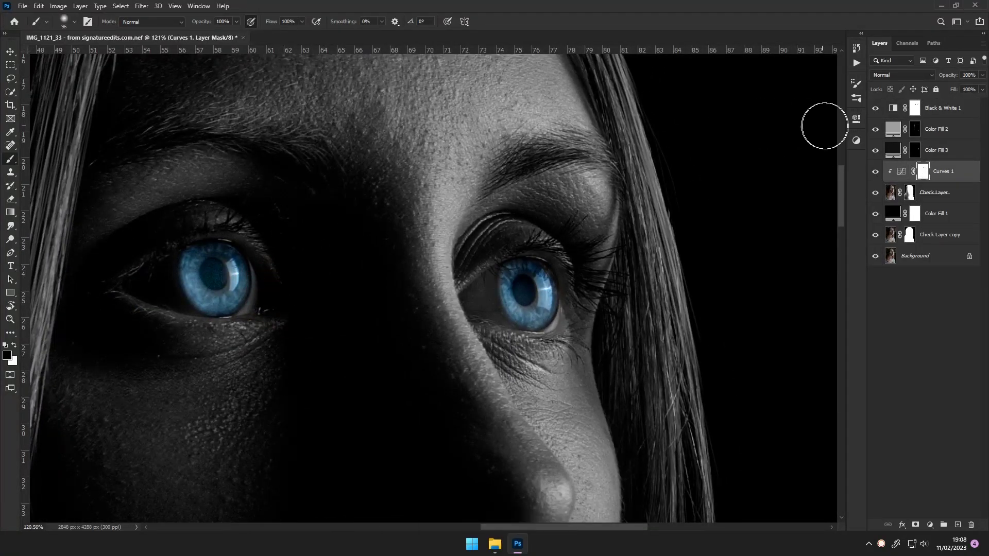
pyautogui.click(857, 84)
pyautogui.click(591, 113)
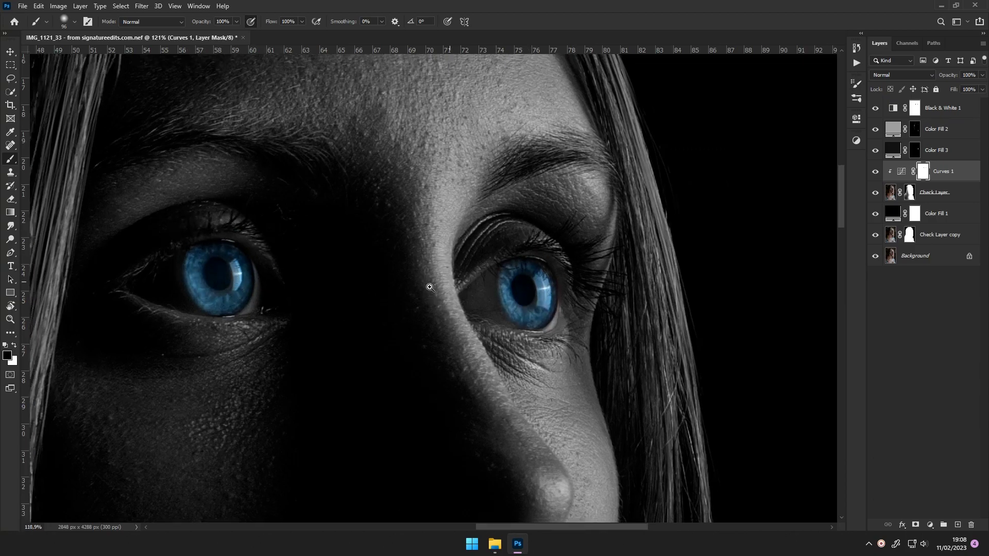
pyautogui.scroll(-4, 426, 287)
pyautogui.press('x')
pyautogui.scroll(4, 317, 291)
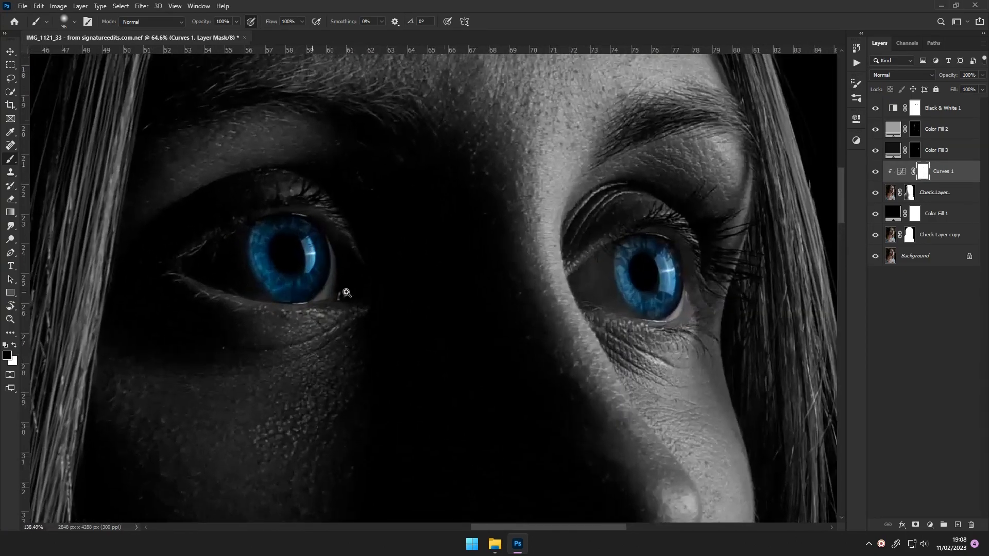
pyautogui.moveTo(338, 279); pyautogui.dragTo(349, 269)
pyautogui.press('x')
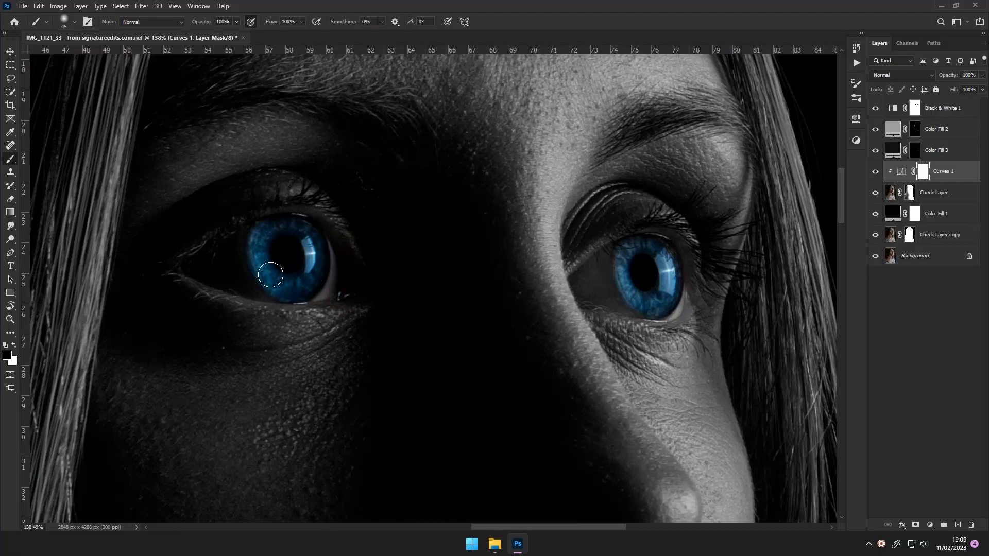
pyautogui.scroll(-5, 663, 300)
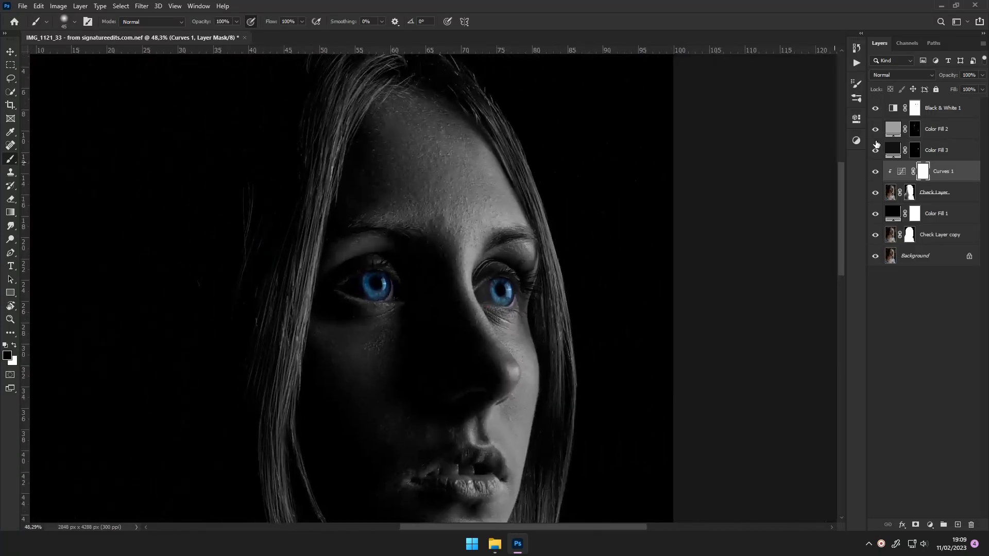
pyautogui.click(915, 107)
pyautogui.scroll(5, 343, 283)
pyautogui.hscroll(3, 463, 288)
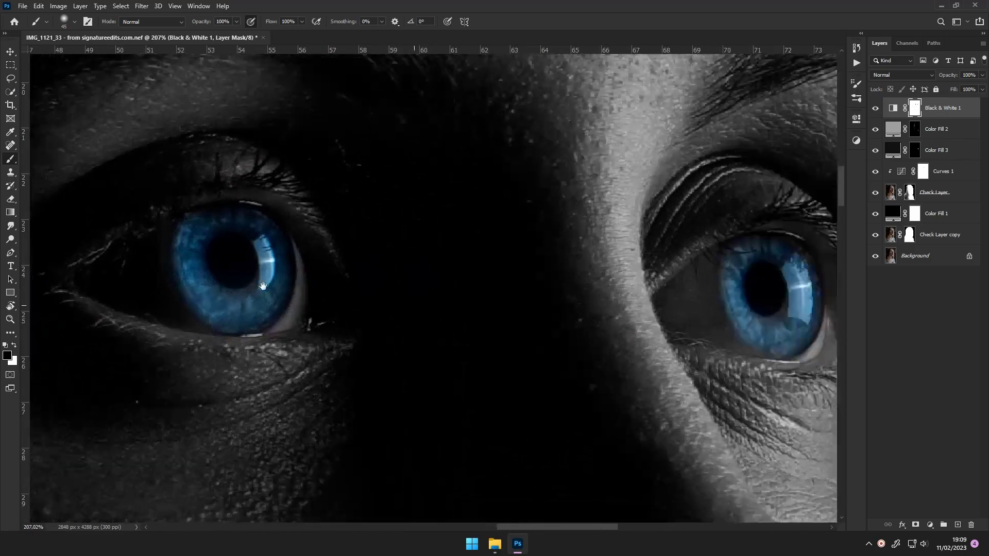
pyautogui.scroll(-2, 239, 291)
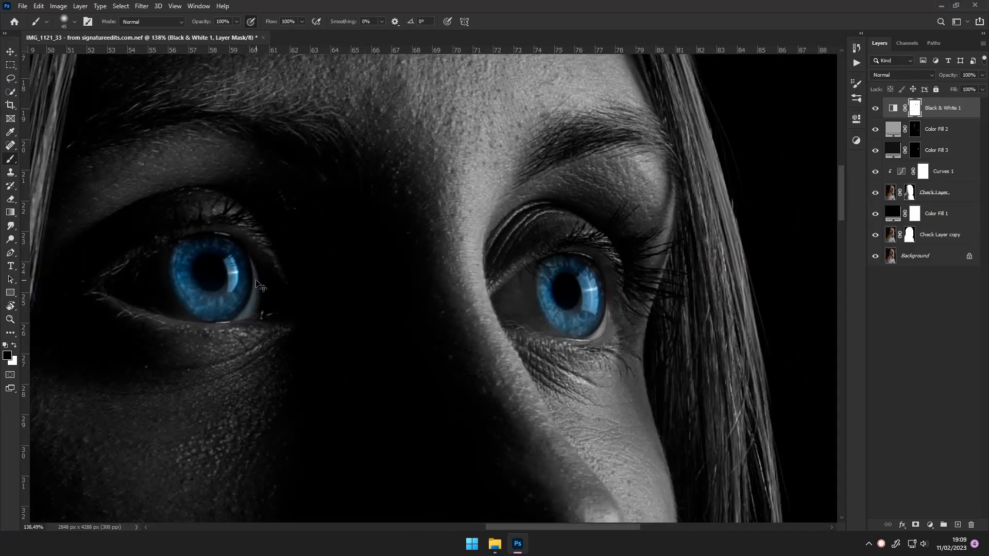
pyautogui.scroll(-3, 257, 285)
pyautogui.scroll(-2, 258, 285)
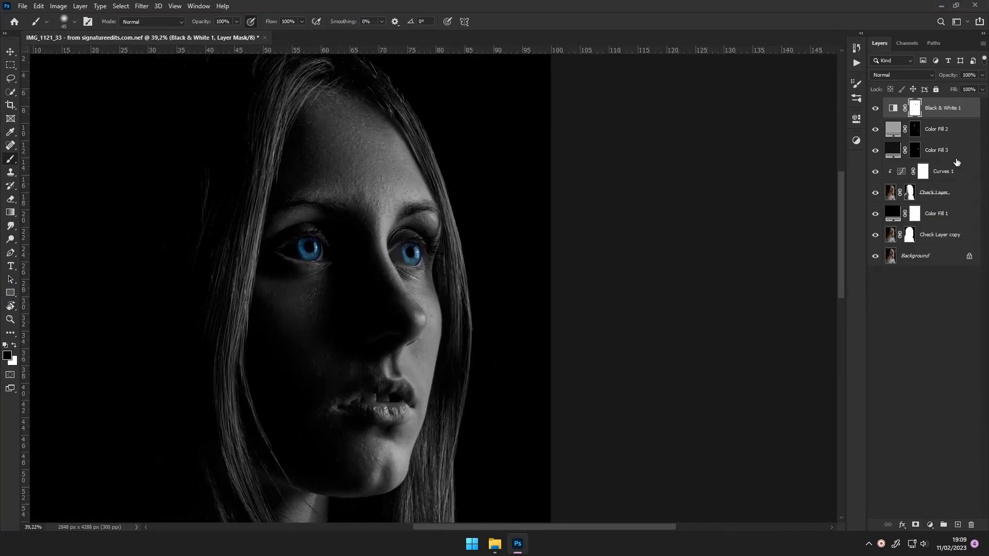
pyautogui.click(953, 178)
# Add a Brightness/Contrast layer at brightness 43, clipped to the layer below with an inverted mask.
pyautogui.click(931, 524)
pyautogui.click(927, 377)
pyautogui.moveTo(768, 177); pyautogui.dragTo(786, 179)
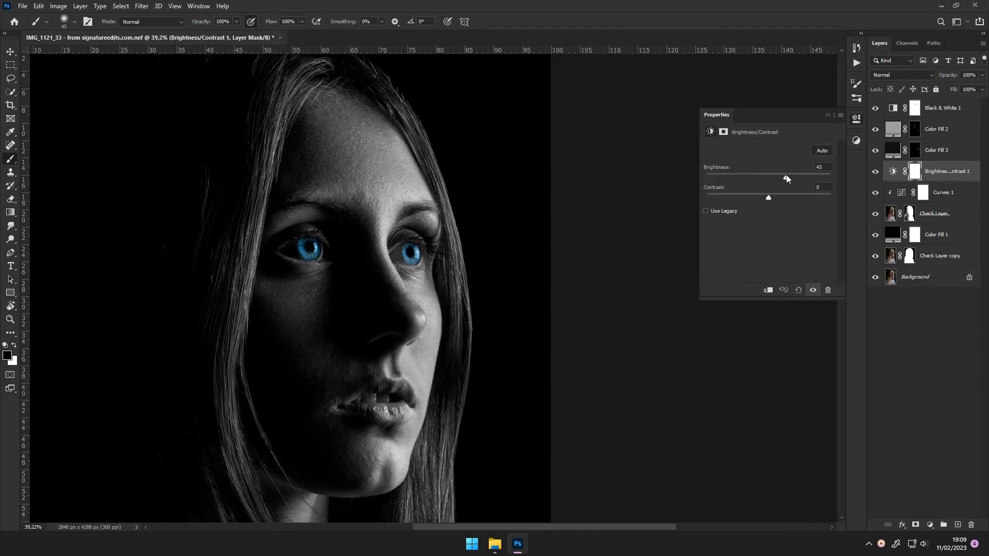
pyautogui.click(857, 119)
pyautogui.hotkey('alt', 'ctrl', 'g')
pyautogui.hotkey('ctrl', 'i')
# With a white 36 brush, reveal the brightening on the side of the nose and under the brow.
pyautogui.scroll(2, 440, 158)
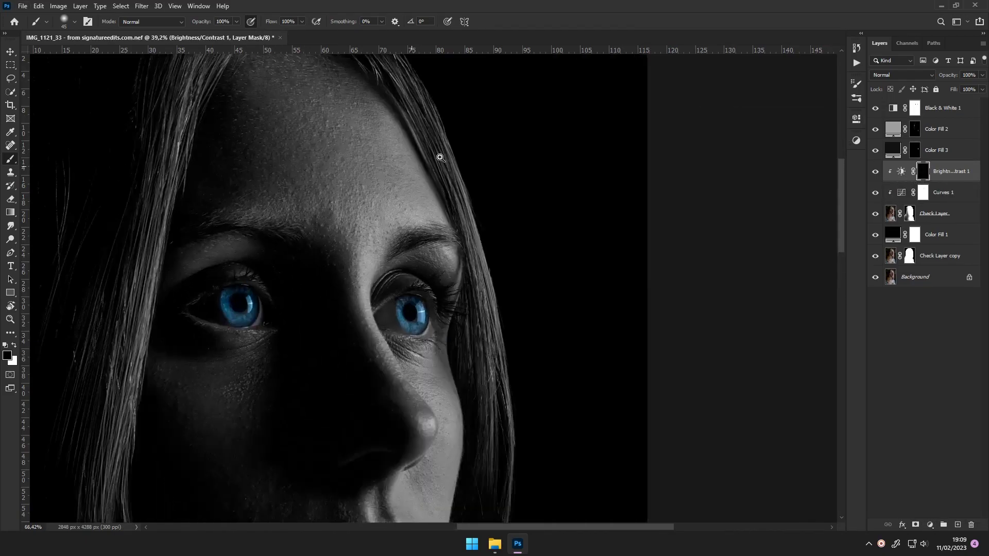
pyautogui.scroll(1, 440, 157)
pyautogui.press('x')
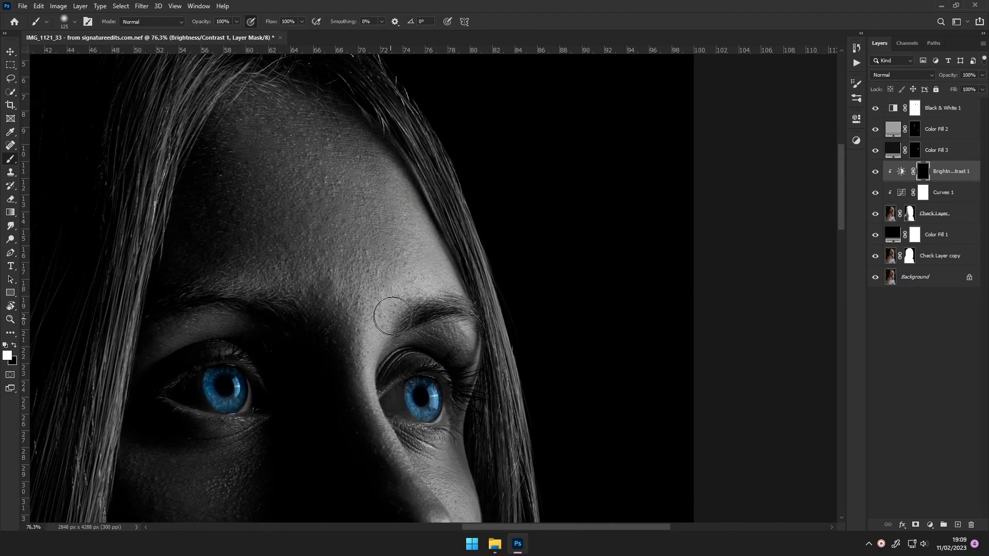
pyautogui.scroll(-3, 389, 223)
pyautogui.keyDown('ctrl'); pyautogui.keyDown('alt'); pyautogui.rightClick(389, 280); pyautogui.keyUp('alt'); pyautogui.keyUp('ctrl')
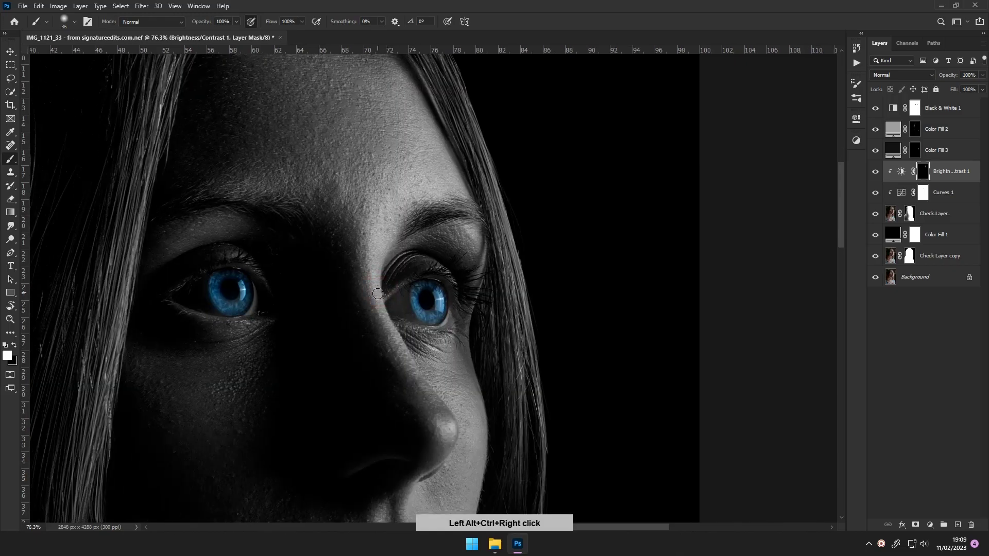
pyautogui.moveTo(377, 294); pyautogui.dragTo(390, 350)
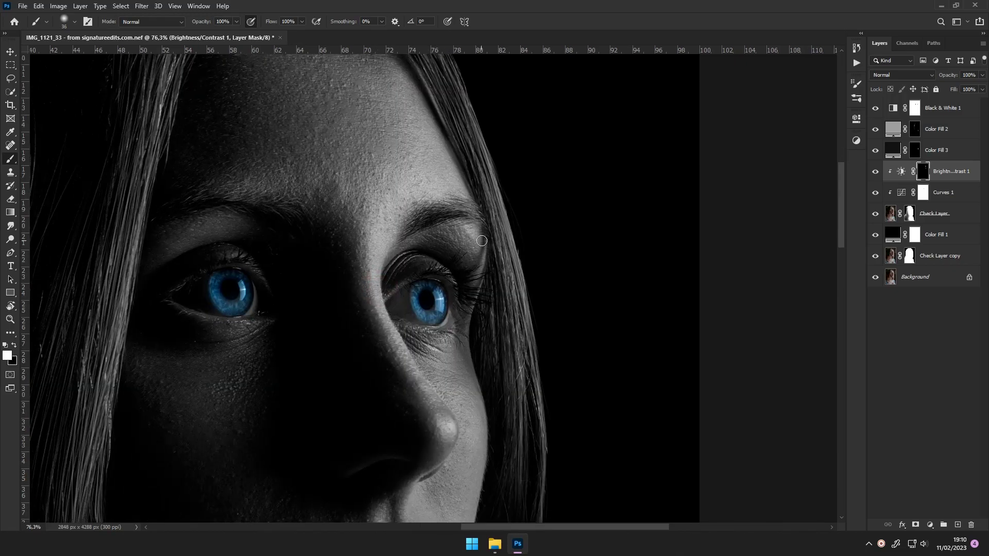
pyautogui.moveTo(481, 240); pyautogui.dragTo(453, 240)
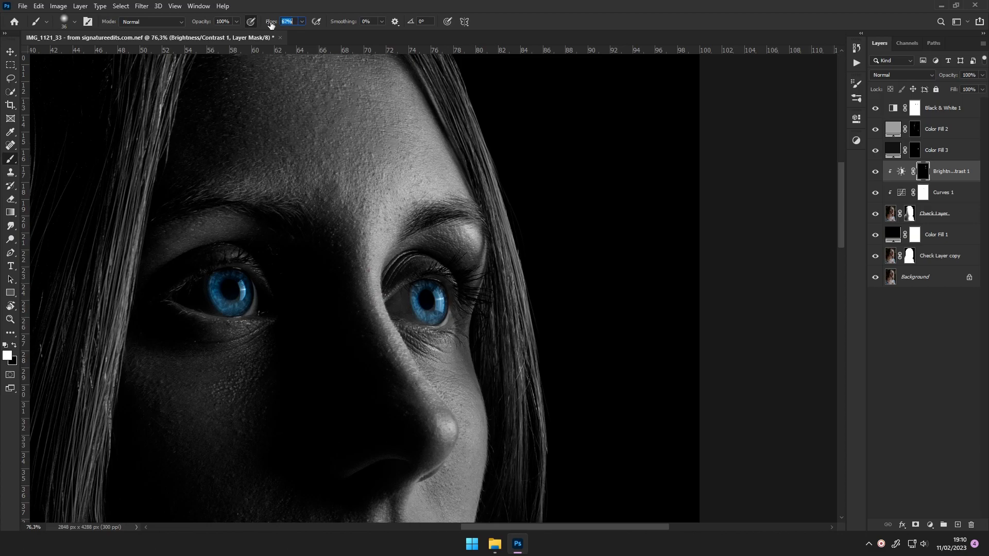
# Resize the brush and paint the brightening onto the jawline and cheek highlight.
pyautogui.write('43')
pyautogui.scroll(-1, 463, 287)
pyautogui.scroll(-2, 474, 364)
pyautogui.scroll(-2, 470, 328)
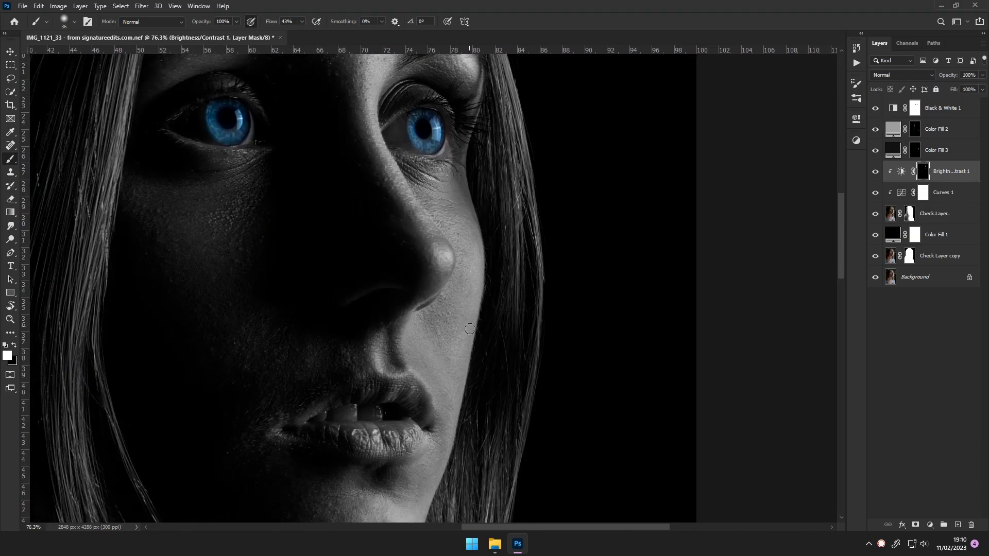
pyautogui.scroll(2, 452, 420)
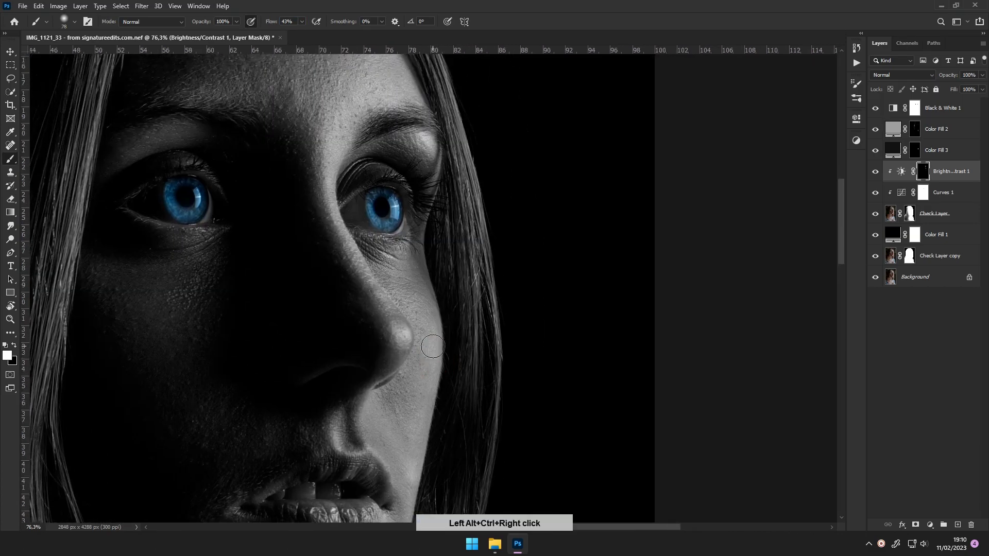
pyautogui.scroll(-5, 420, 461)
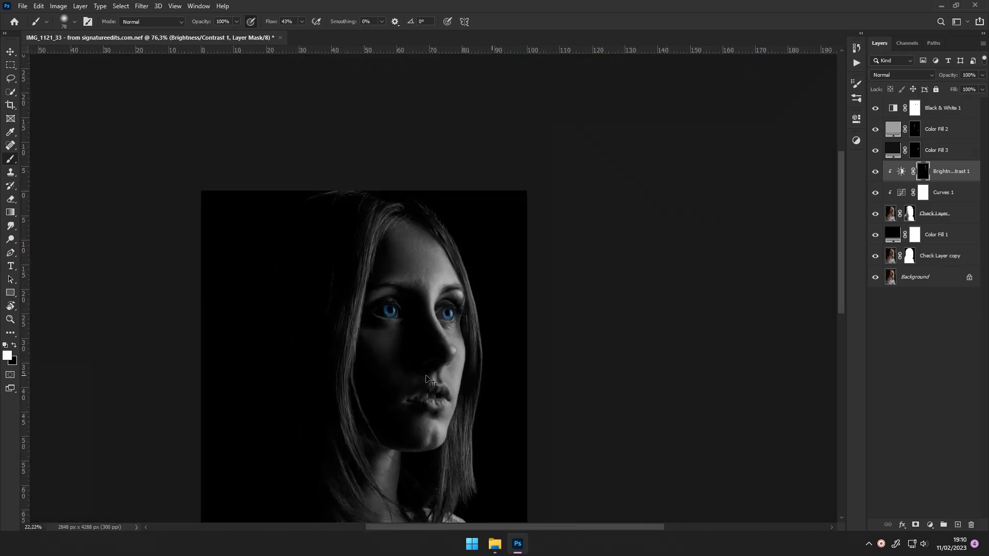
pyautogui.scroll(3, 375, 168)
pyautogui.scroll(2, 375, 168)
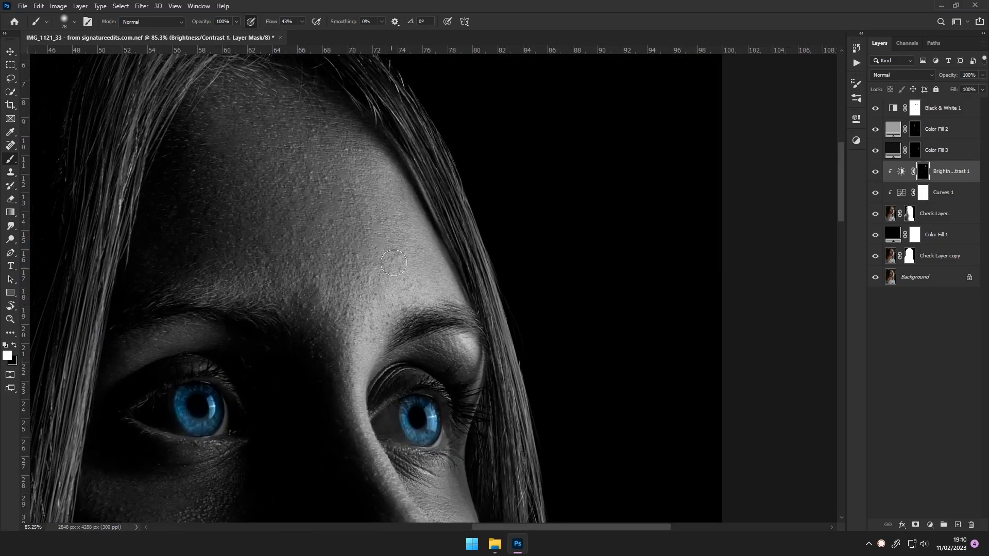
pyautogui.scroll(-5, 381, 258)
pyautogui.scroll(-1, 361, 252)
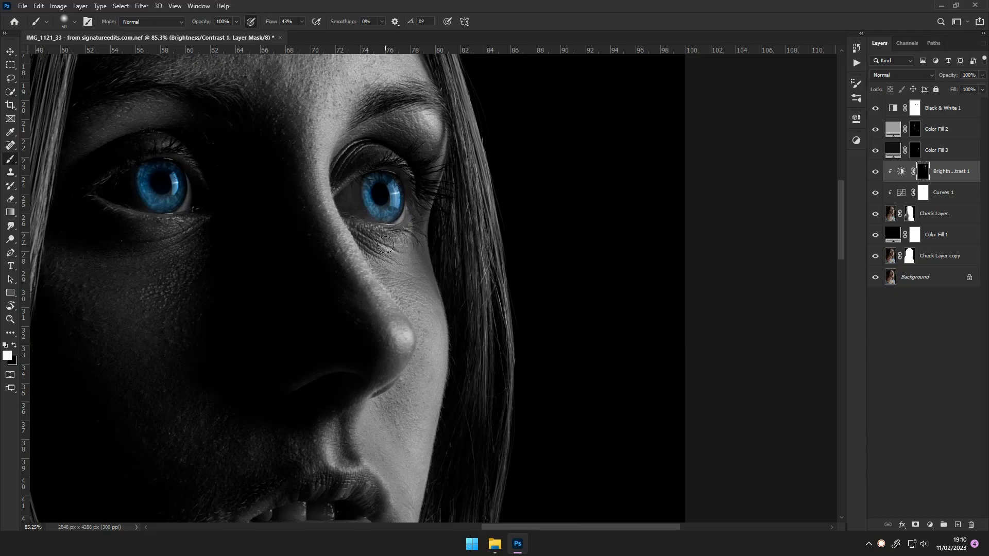
pyautogui.scroll(-2, 407, 360)
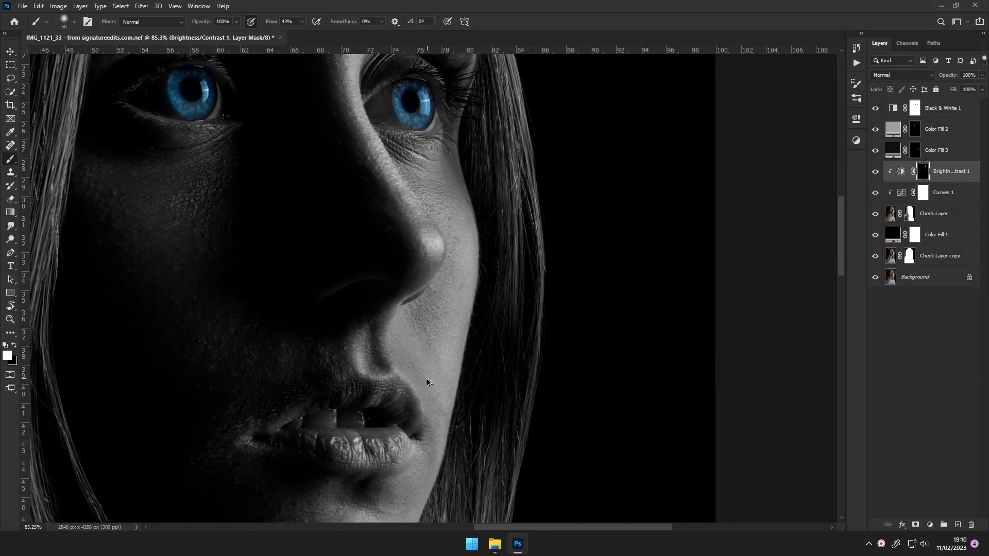
pyautogui.scroll(3, 363, 372)
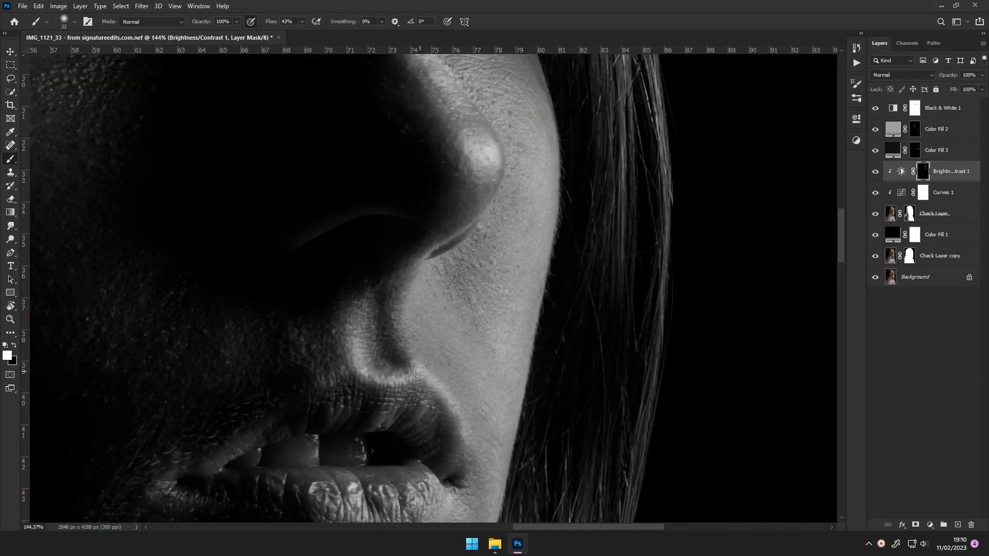
pyautogui.scroll(-2, 424, 361)
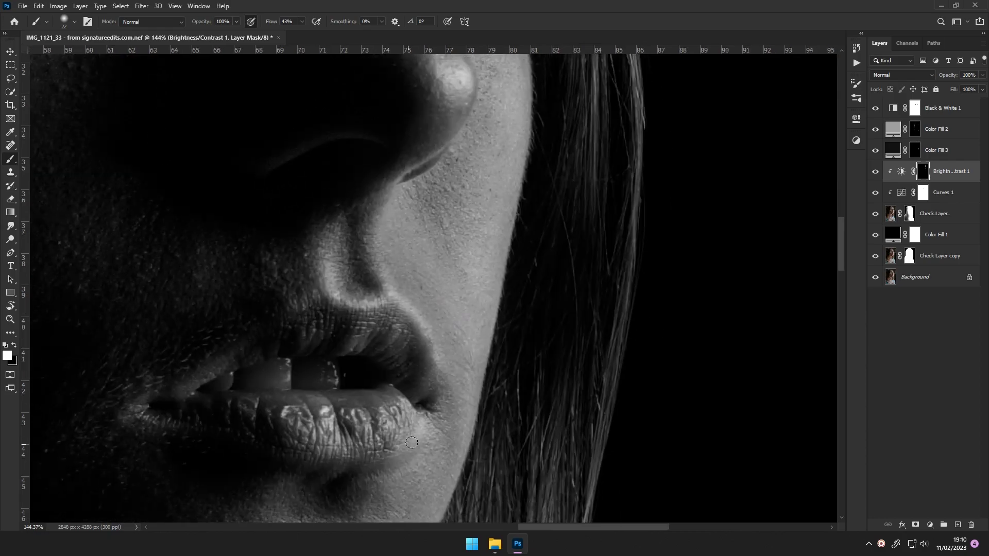
pyautogui.keyDown('ctrl'); pyautogui.keyDown('alt'); pyautogui.rightClick(409, 417); pyautogui.keyUp('alt'); pyautogui.keyUp('ctrl')
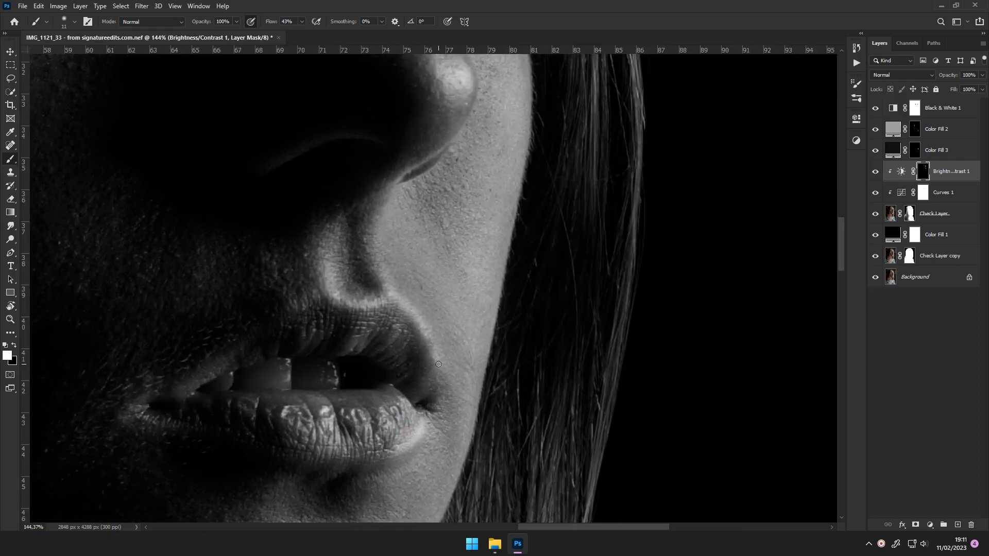
pyautogui.scroll(-5, 450, 388)
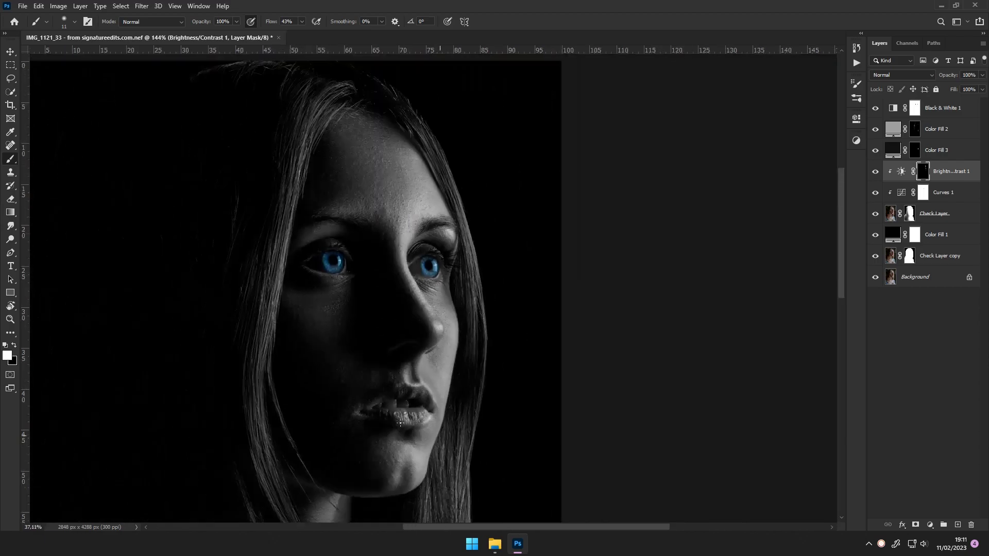
pyautogui.scroll(5, 415, 397)
pyautogui.keyDown('ctrl'); pyautogui.keyDown('alt'); pyautogui.rightClick(415, 396); pyautogui.keyUp('alt'); pyautogui.keyUp('ctrl')
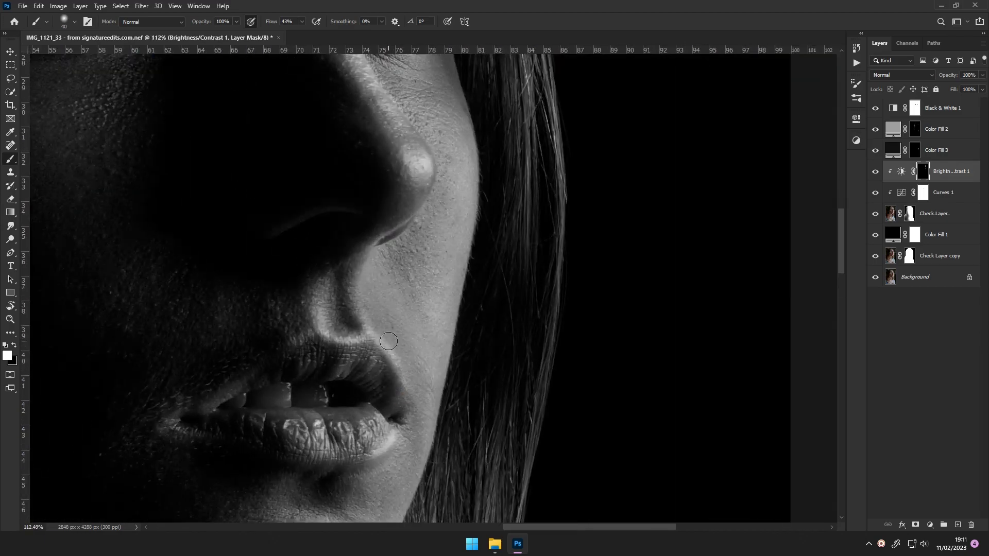
pyautogui.scroll(-5, 433, 393)
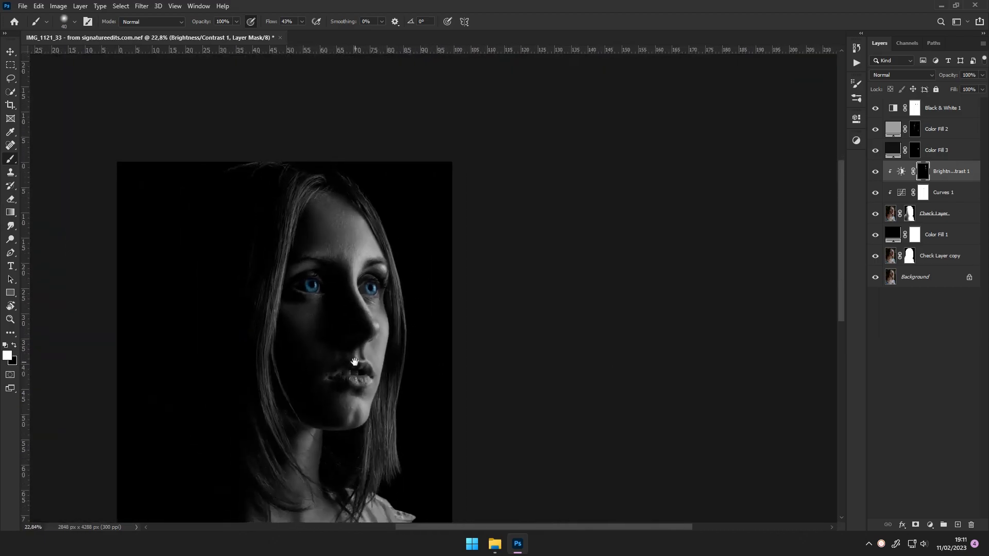
pyautogui.scroll(5, 402, 309)
pyautogui.scroll(-3, 391, 278)
pyautogui.scroll(2, 387, 268)
pyautogui.scroll(-5, 388, 268)
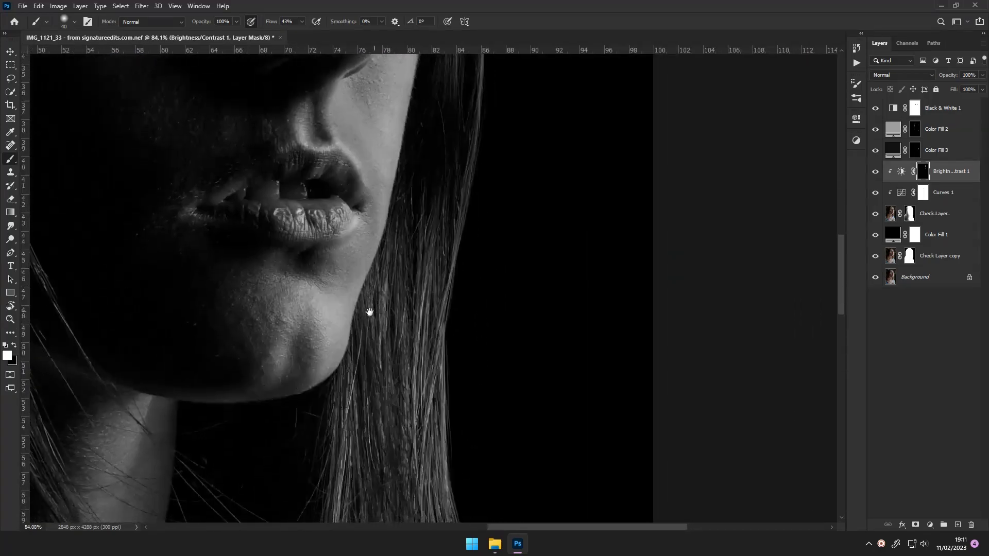
pyautogui.scroll(3, 369, 311)
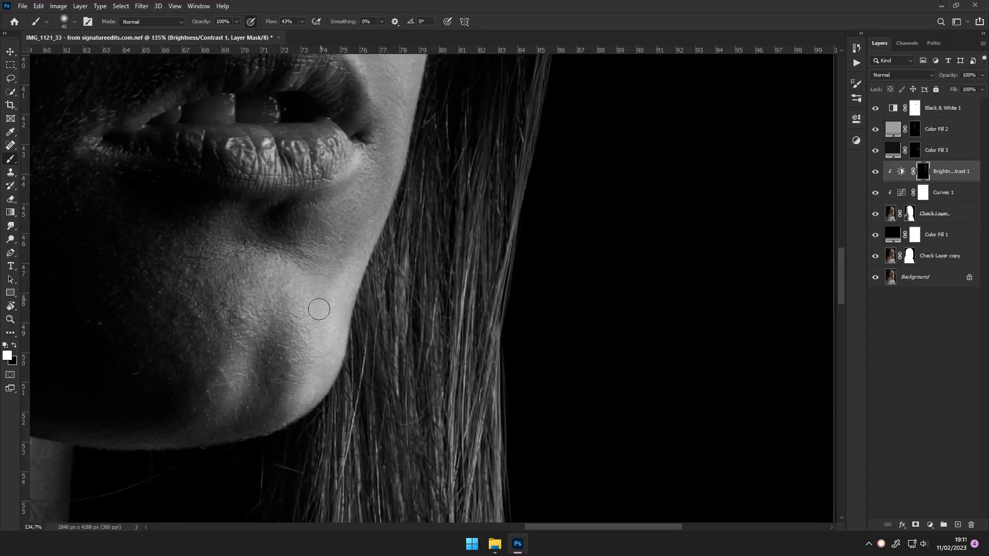
pyautogui.moveTo(319, 309); pyautogui.dragTo(309, 287)
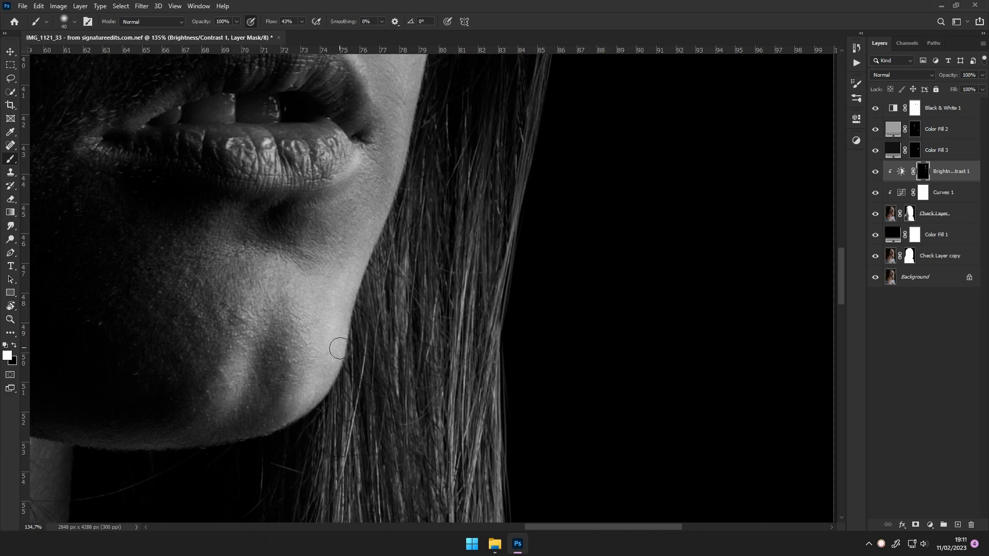
# Paint the brightening down the highlight of the neck.
pyautogui.scroll(-3, 340, 349)
pyautogui.scroll(3, 364, 276)
pyautogui.scroll(-2, 364, 276)
pyautogui.moveTo(260, 332)
pyautogui.mouseDown()
pyautogui.moveTo(273, 295)
pyautogui.moveTo(234, 433)
pyautogui.mouseUp()
pyautogui.scroll(-5, 309, 326)
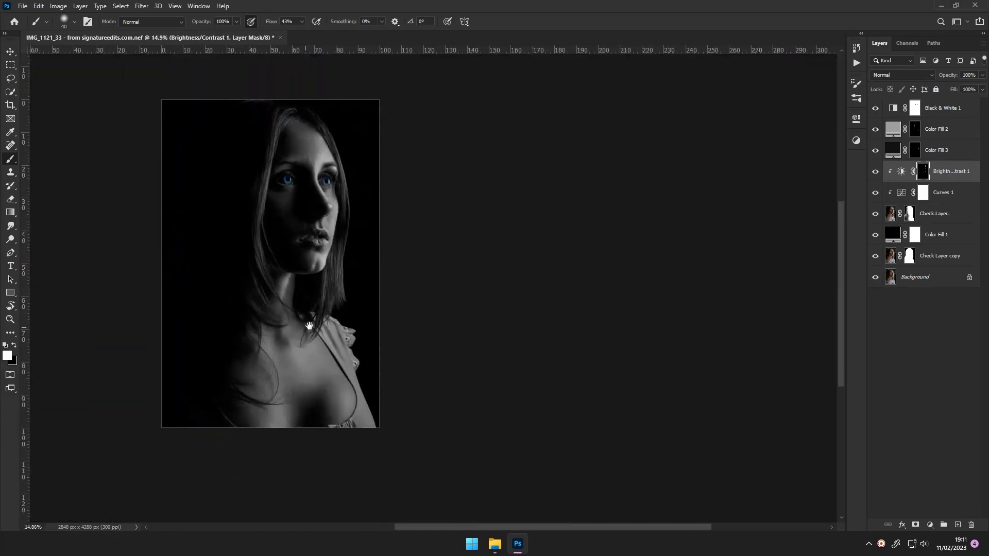
pyautogui.scroll(4, 309, 326)
# Pan the view across the neck, collar and chest, then back to the face.
pyautogui.moveTo(309, 235); pyautogui.dragTo(326, 215)
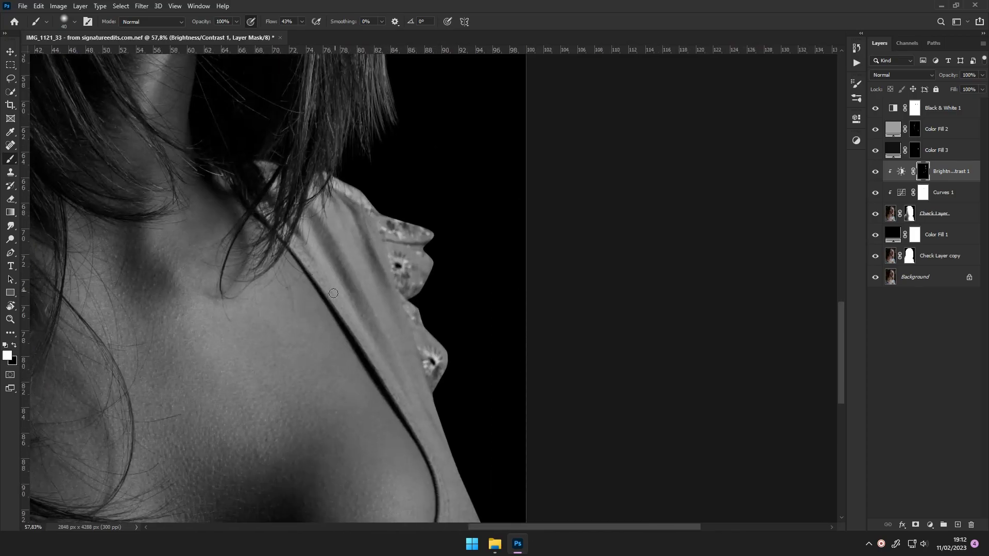
pyautogui.moveTo(329, 288); pyautogui.dragTo(372, 206)
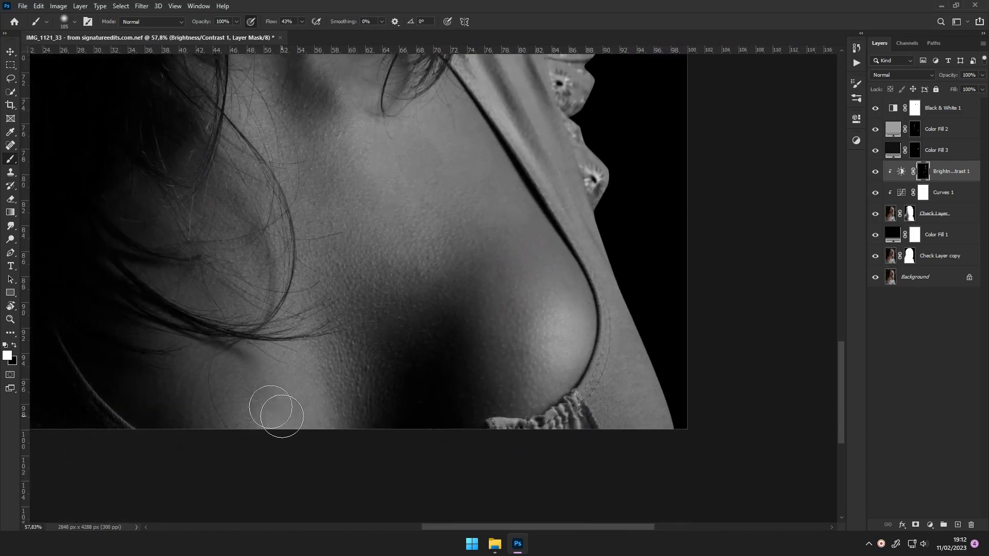
pyautogui.moveTo(276, 408); pyautogui.dragTo(375, 378)
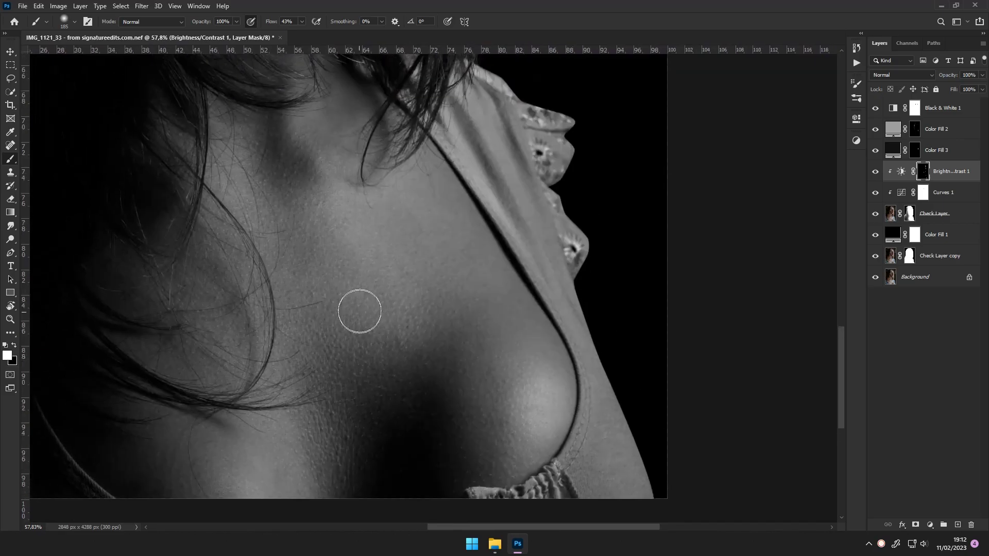
pyautogui.keyDown('alt'); pyautogui.scroll(-5, 363, 231); pyautogui.keyUp('alt')
pyautogui.keyDown('alt'); pyautogui.scroll(3, 383, 384); pyautogui.keyUp('alt')
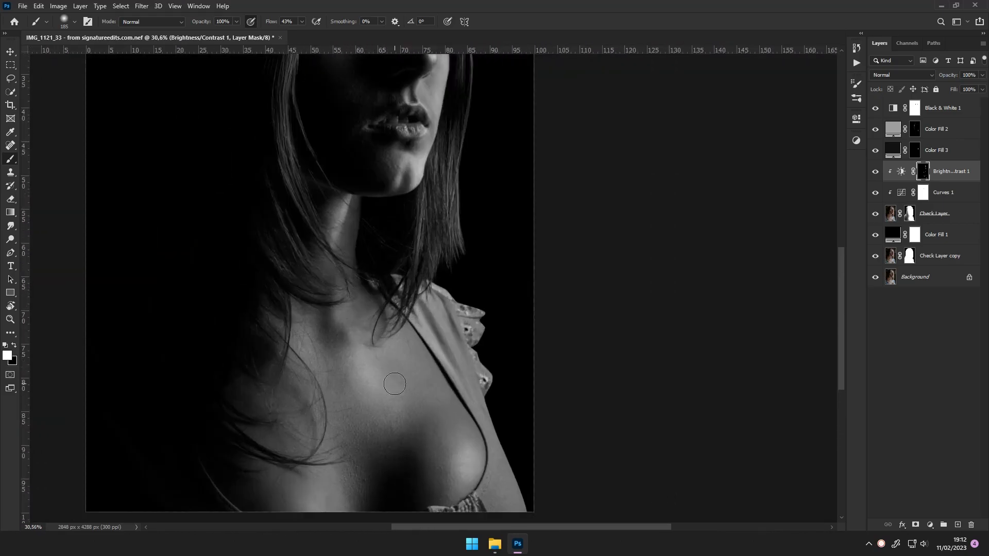
pyautogui.moveTo(382, 349); pyautogui.dragTo(402, 447)
pyautogui.scroll(4, 453, 382)
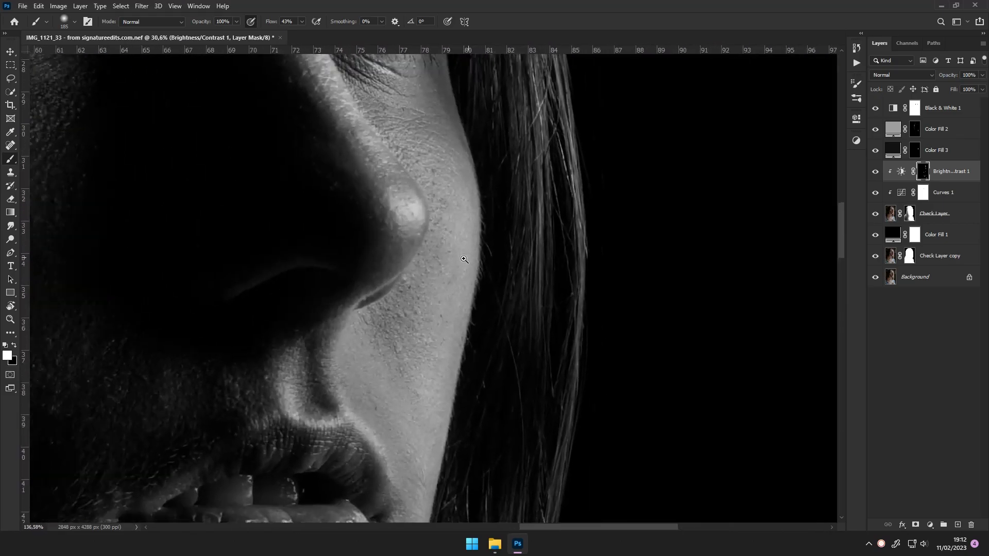
pyautogui.keyDown('alt'); pyautogui.scroll(-4, 454, 381); pyautogui.keyUp('alt')
# Spot-heal a forehead blemish on Check Layer, fit the image, and begin Save As.
pyautogui.click(934, 214)
pyautogui.press('x')
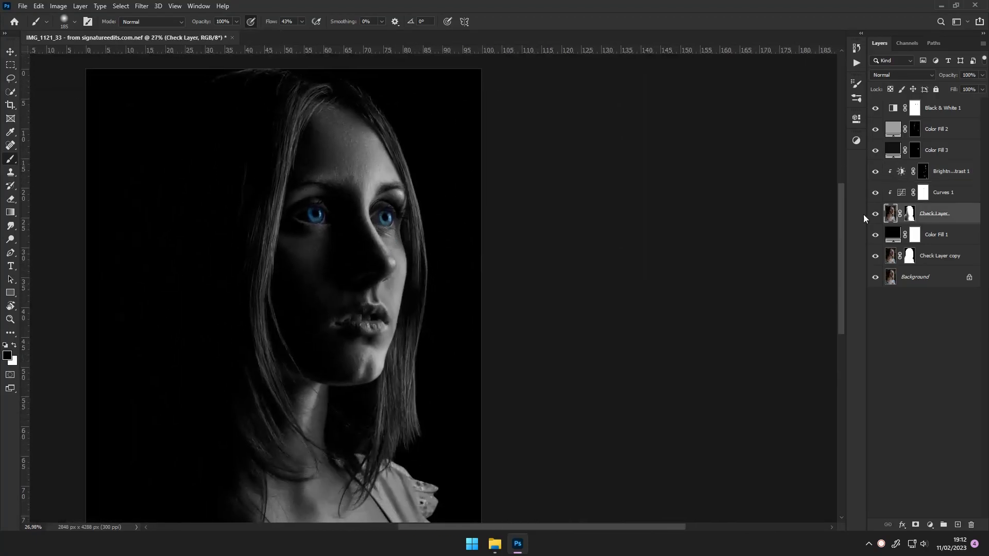
pyautogui.keyDown('alt'); pyautogui.scroll(5, 427, 179); pyautogui.keyUp('alt')
pyautogui.keyDown('alt'); pyautogui.scroll(-2, 427, 179); pyautogui.keyUp('alt')
pyautogui.press('j')
pyautogui.moveTo(367, 159); pyautogui.dragTo(359, 138)
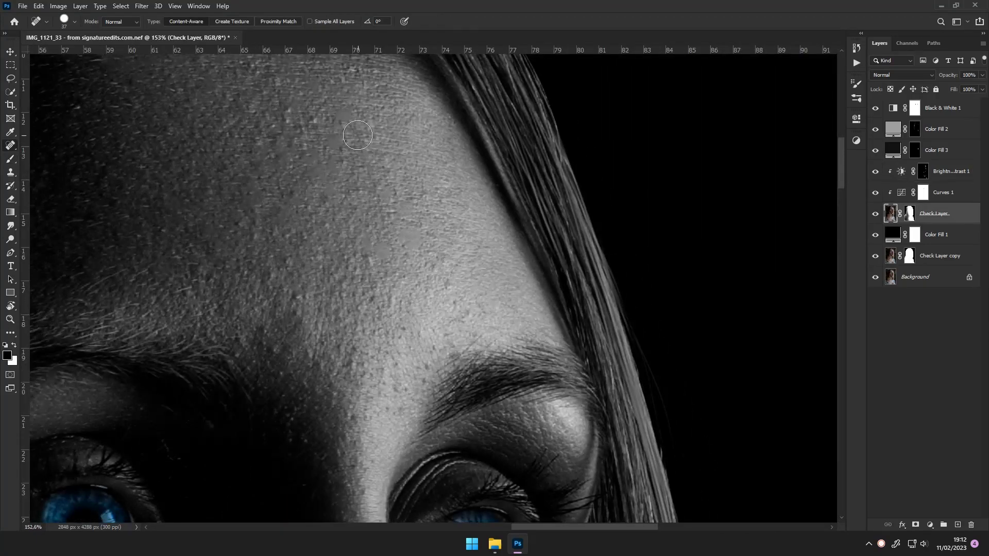
pyautogui.hotkey('ctrl', '0')
pyautogui.hotkey('ctrl', 'shift', 's')
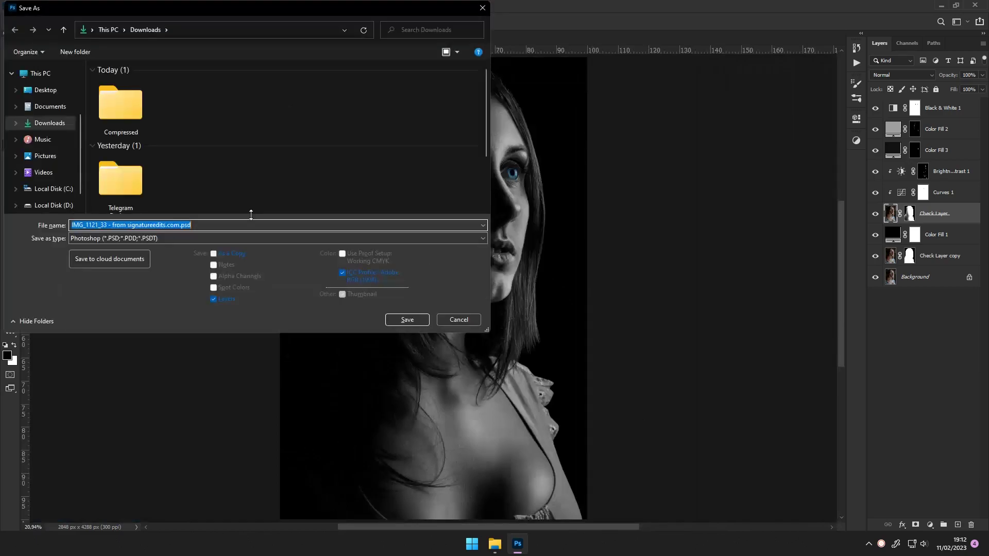